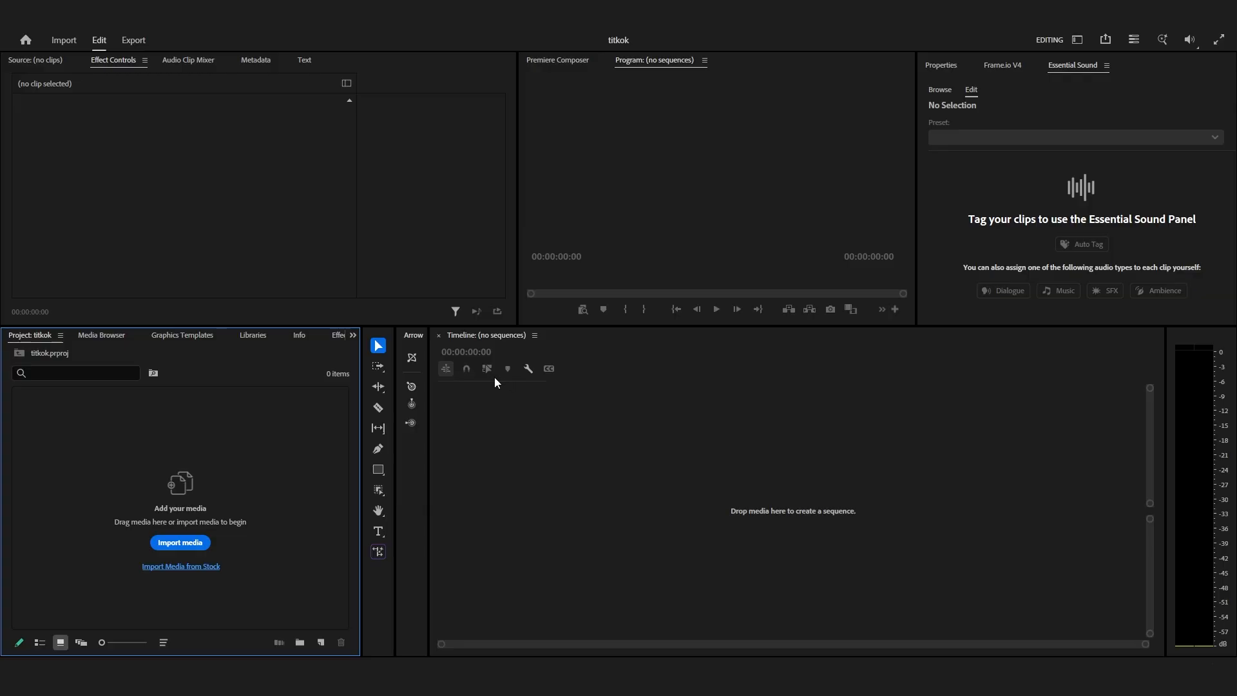
Import the tiktok_zeitevolution clip and place it on the empty timeline to create a sequence from it.
click(193, 543)
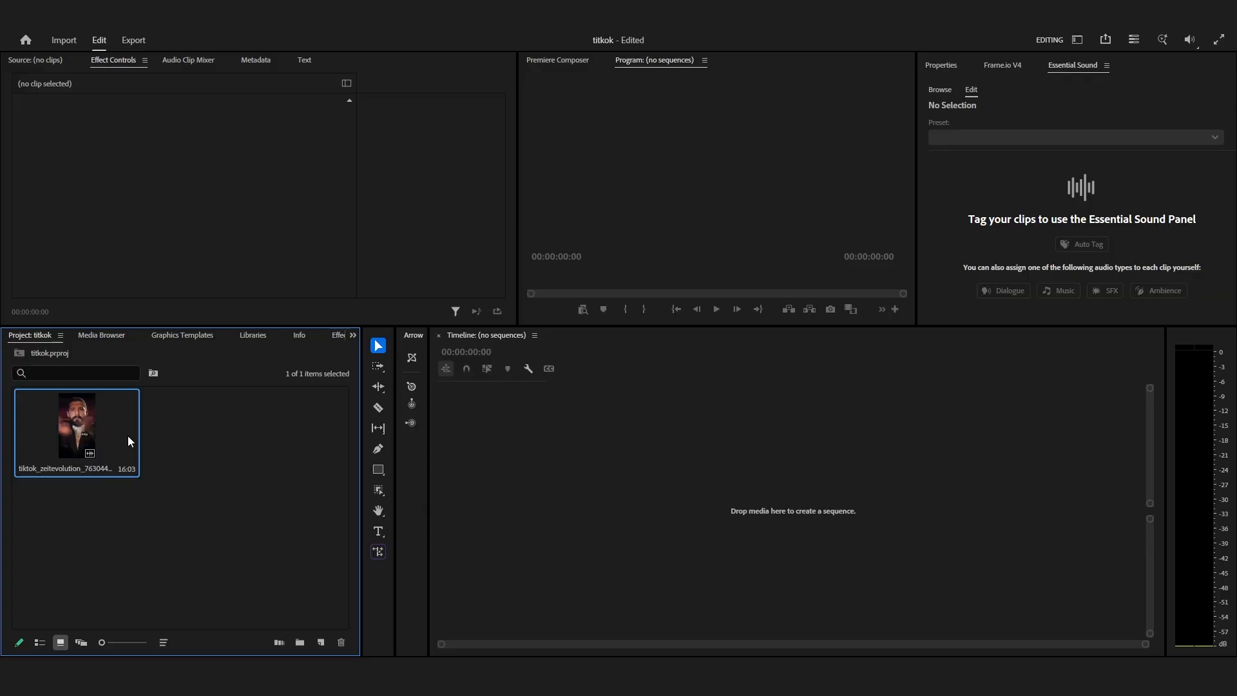
drag(603, 488, 601, 485)
click(604, 509)
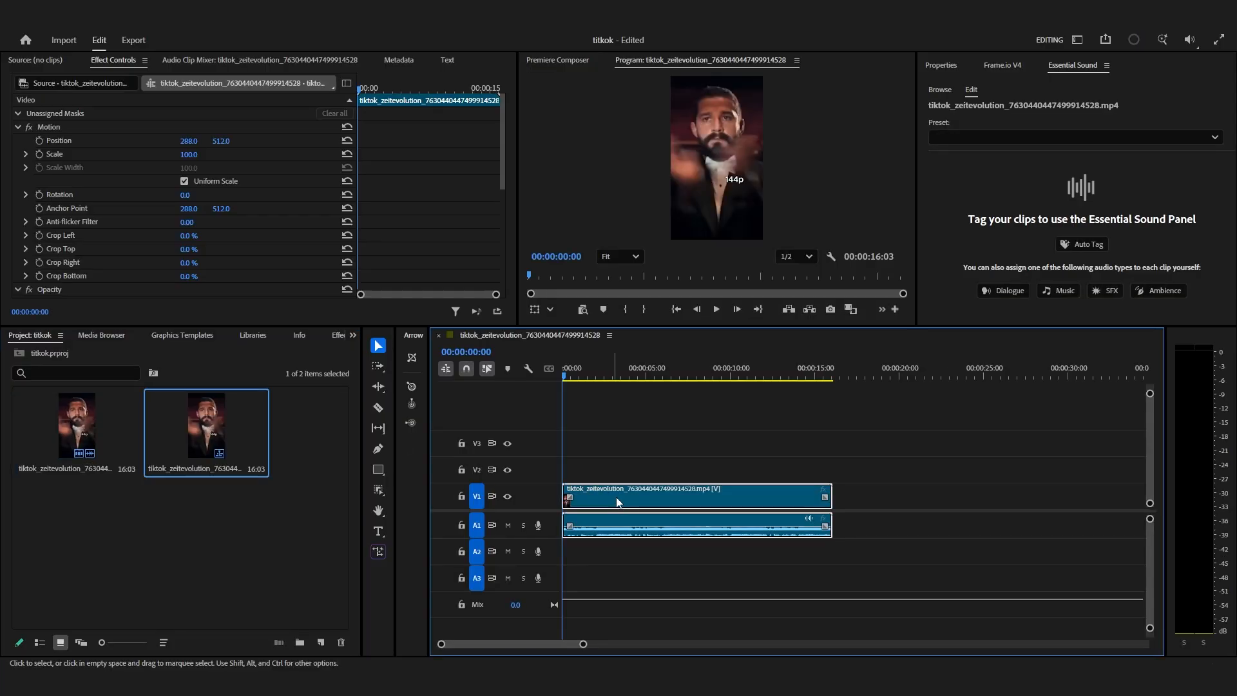
Add markers to the TikTok clip at about 2, 6 and 10 seconds, where the picture and music switch.
mouse_move(580, 382)
mouse_down()
mouse_move(654, 380)
mouse_move(599, 387)
mouse_up()
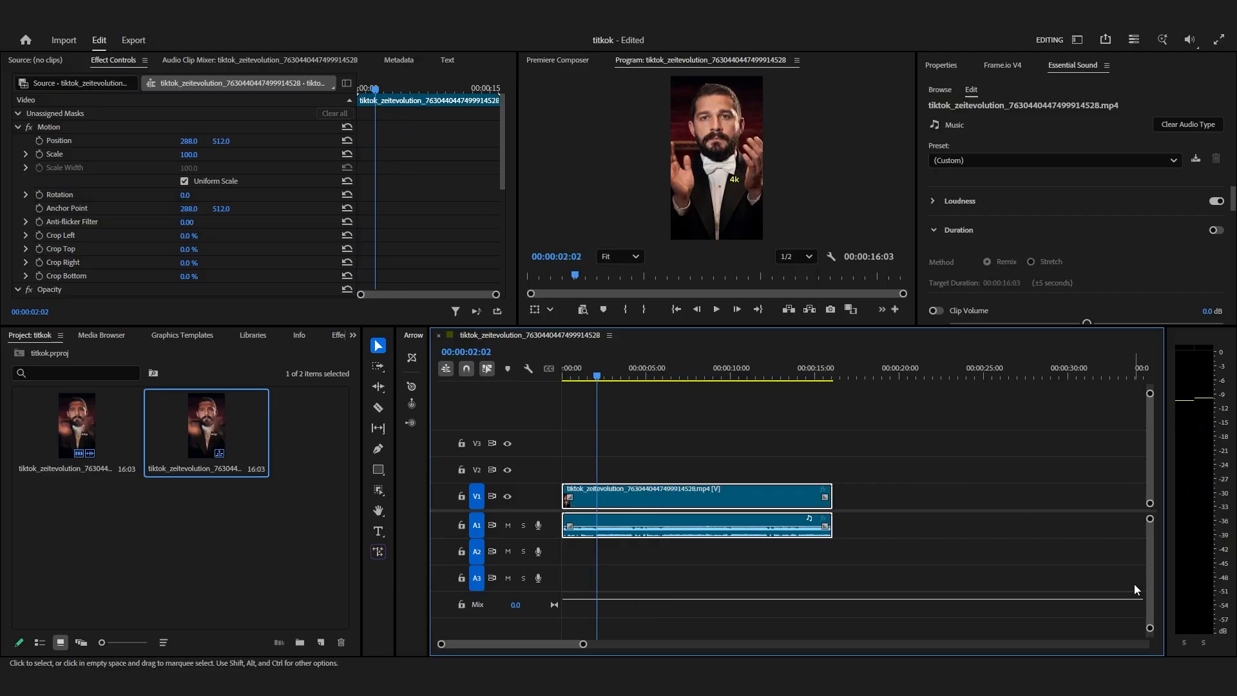
drag(1149, 629, 1151, 607)
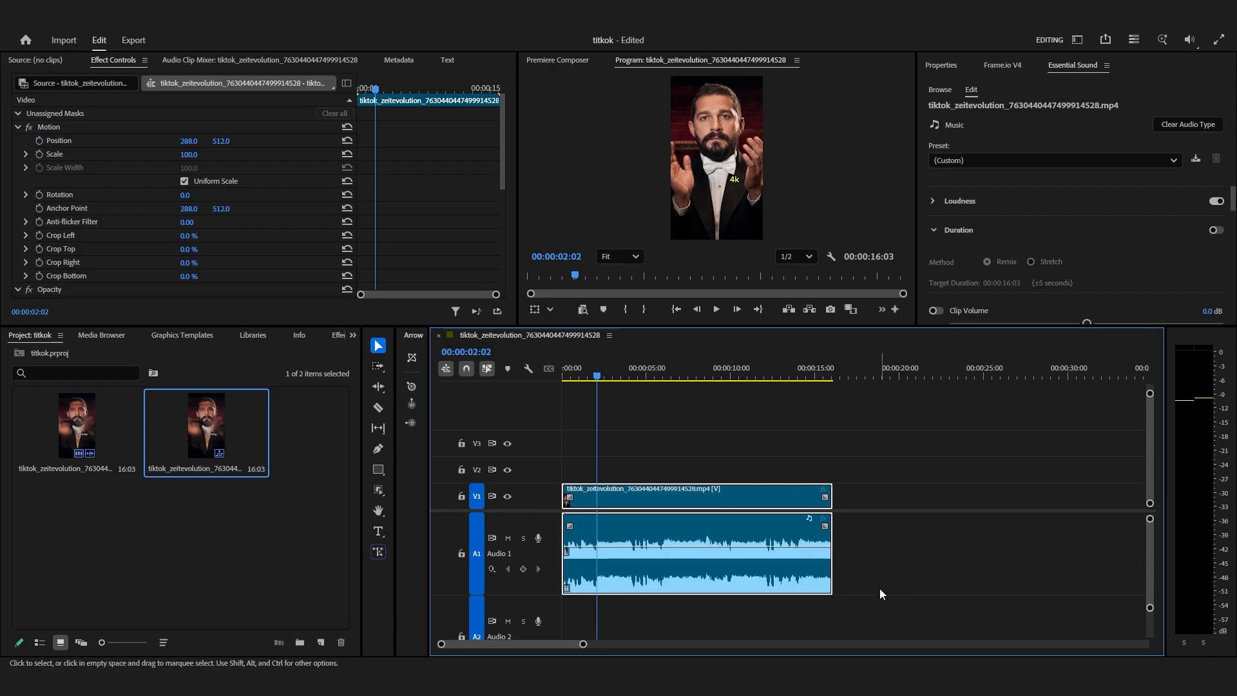
drag(583, 643, 540, 641)
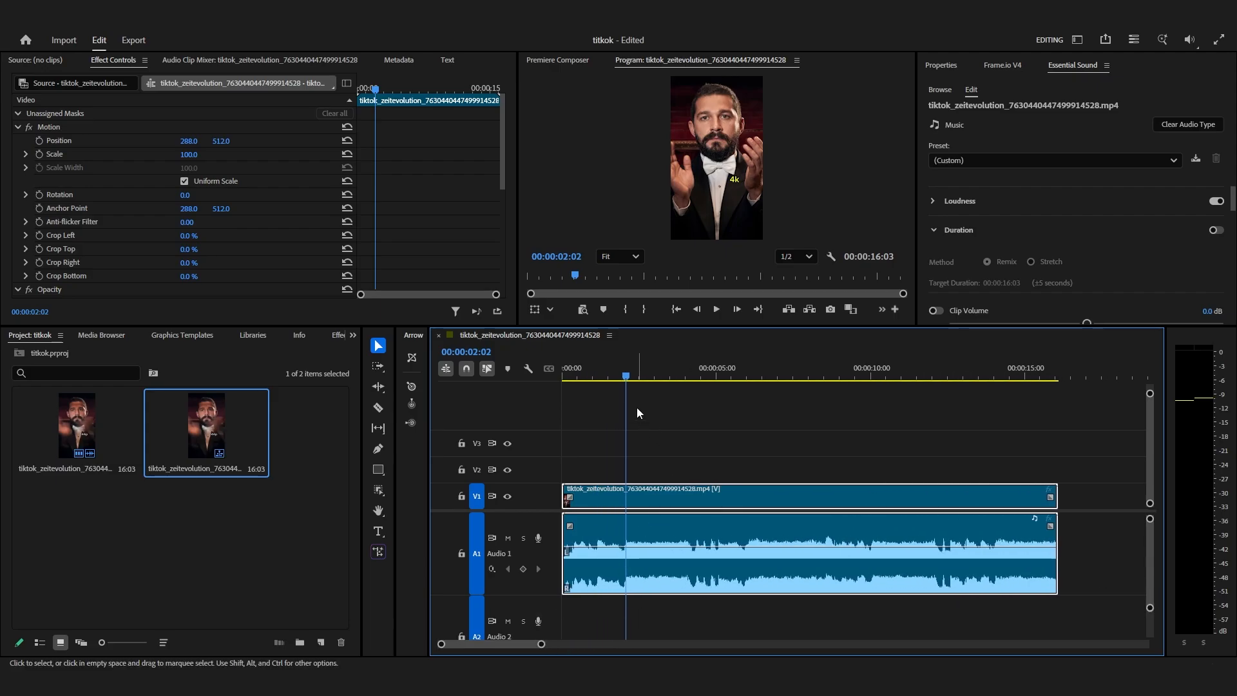
click(618, 374)
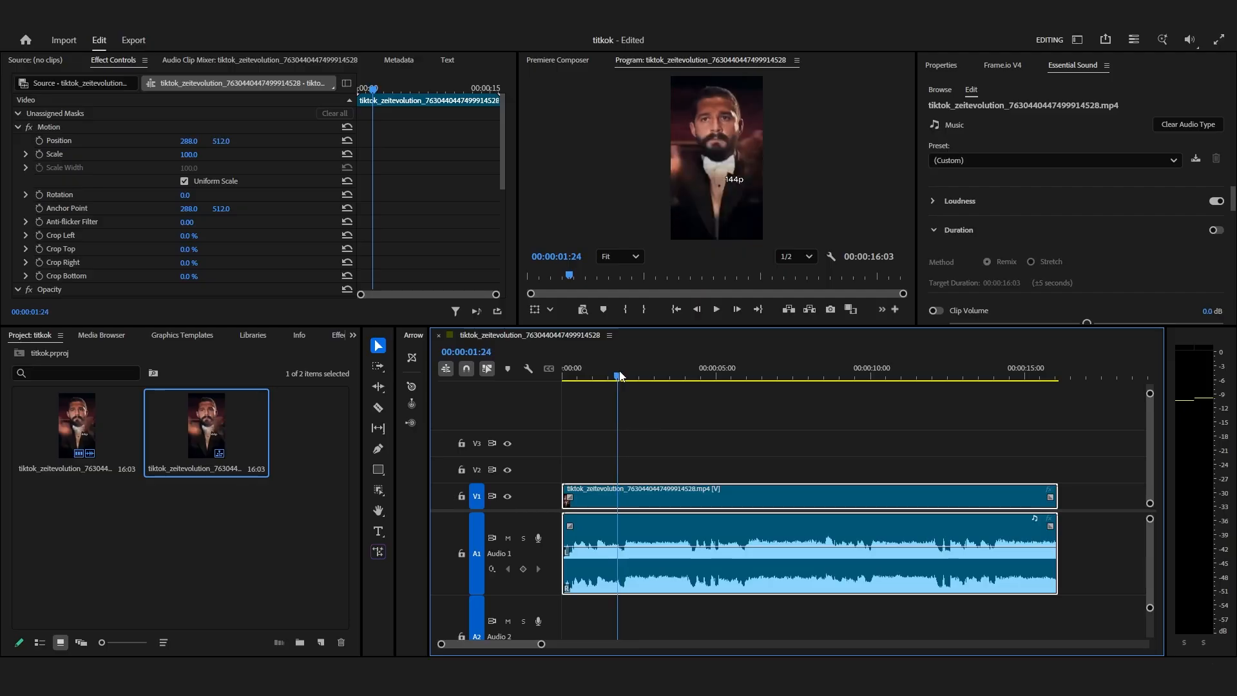
drag(620, 376, 625, 425)
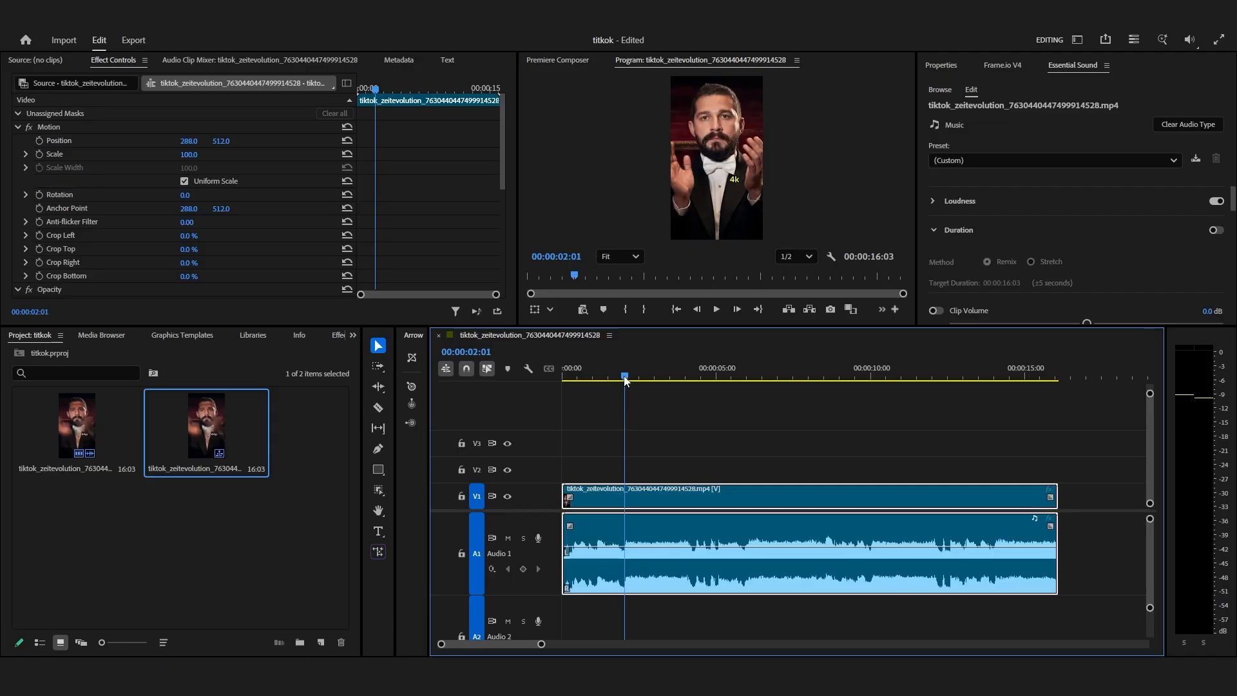
mouse_move(625, 380)
mouse_down()
mouse_move(883, 388)
mouse_move(871, 393)
mouse_up()
key(m)
key(m)
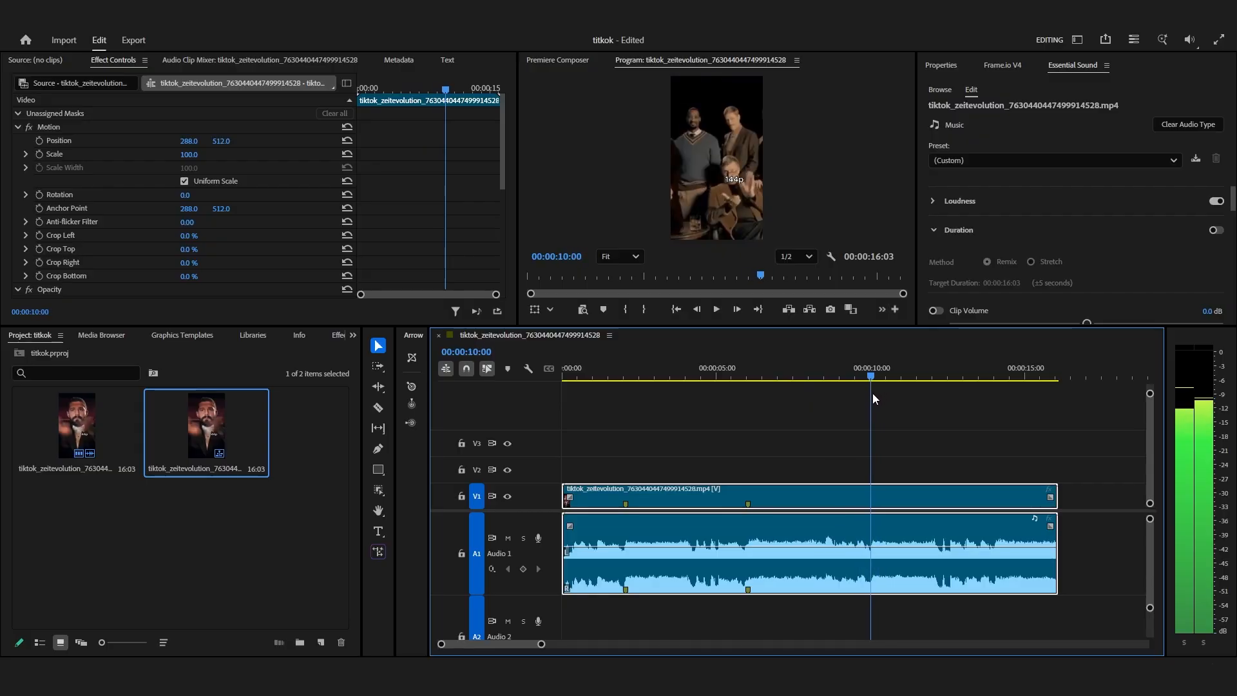
mouse_move(732, 382)
mouse_down()
mouse_move(619, 377)
mouse_move(637, 372)
mouse_move(647, 391)
mouse_move(572, 398)
mouse_move(699, 416)
mouse_up()
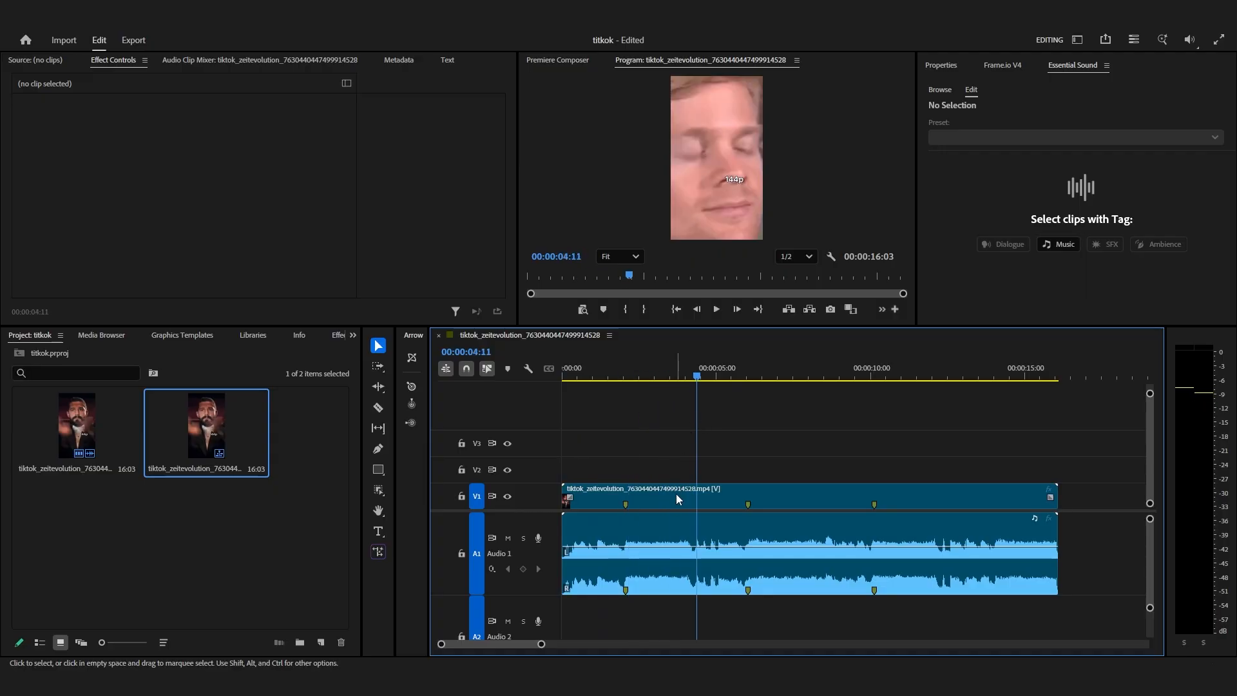
Unlink the TikTok clip's video from its audio and return the playhead to the sequence start.
click(734, 494)
right_click(734, 493)
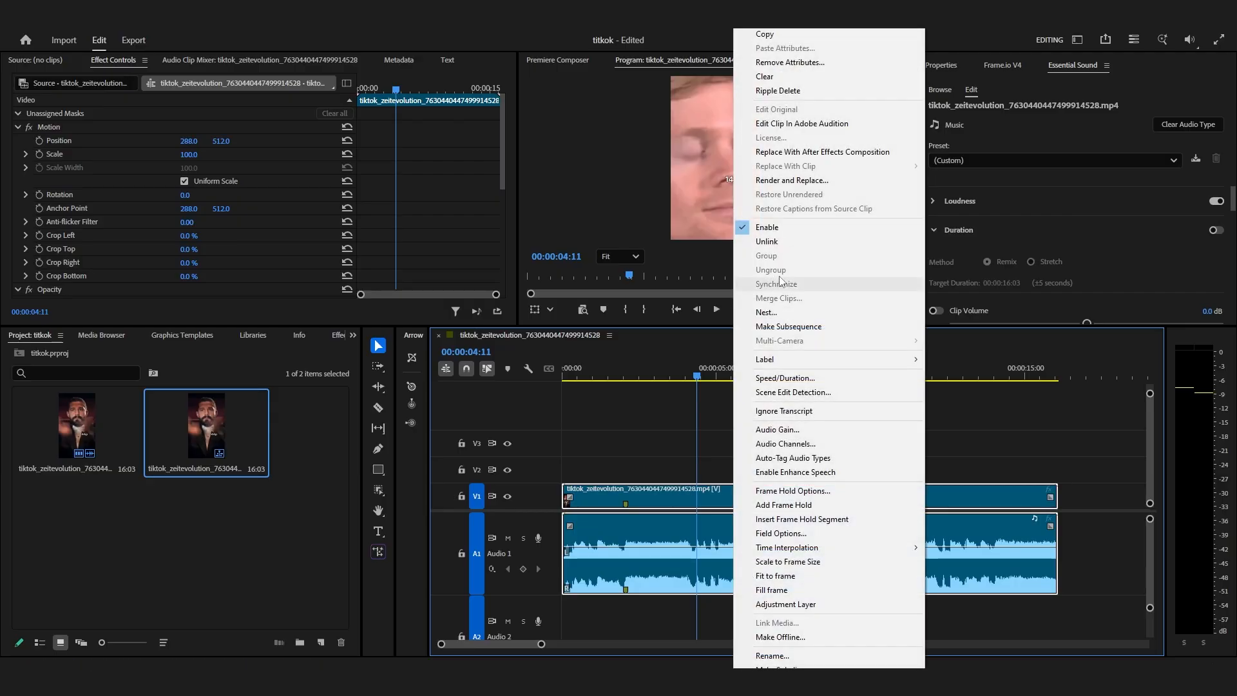
click(660, 450)
click(664, 495)
right_click(664, 495)
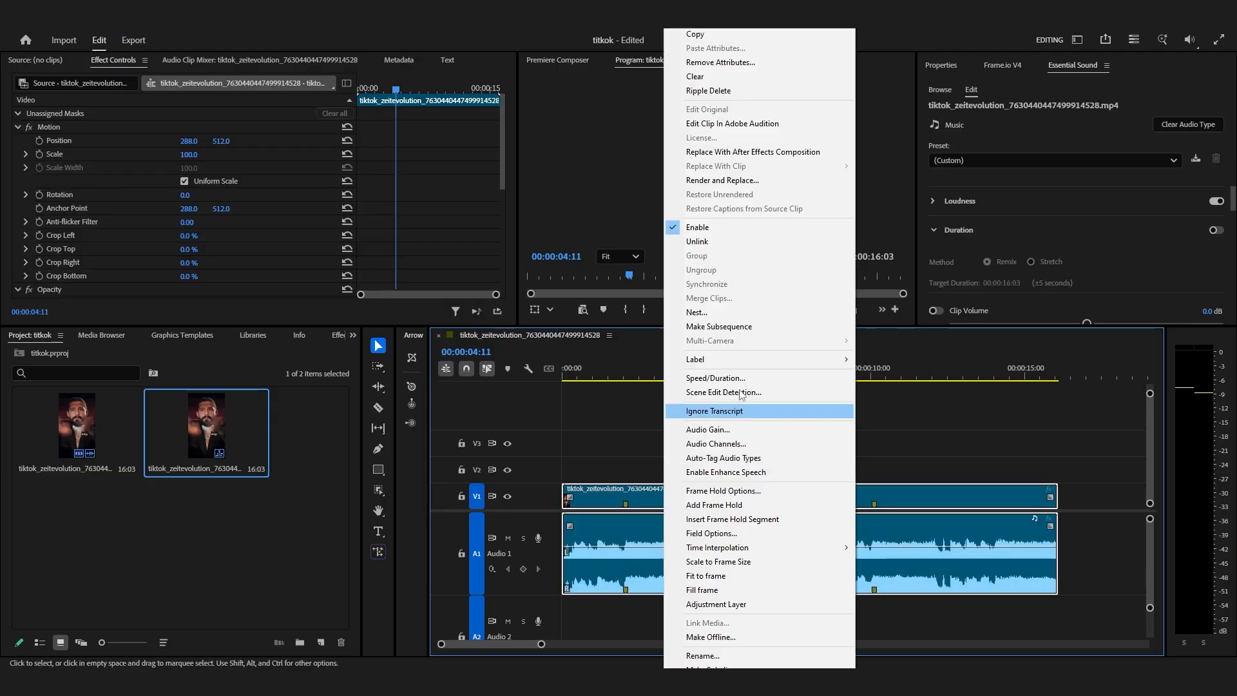
click(710, 240)
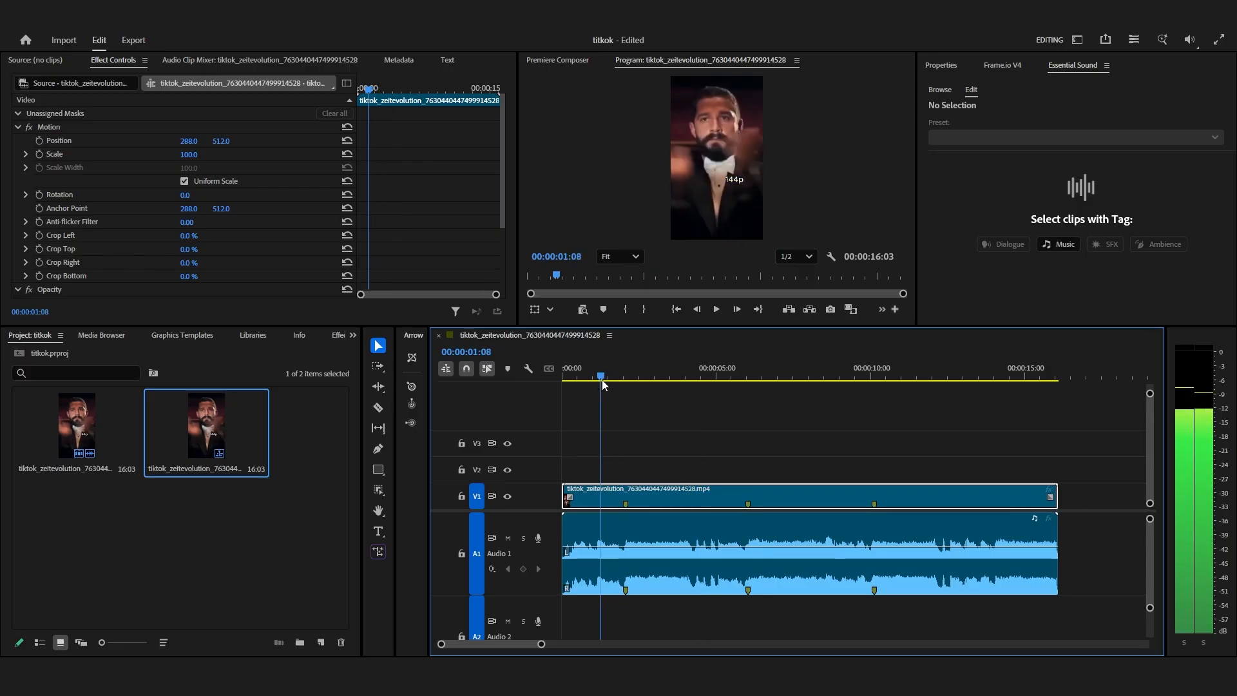
drag(602, 378, 555, 434)
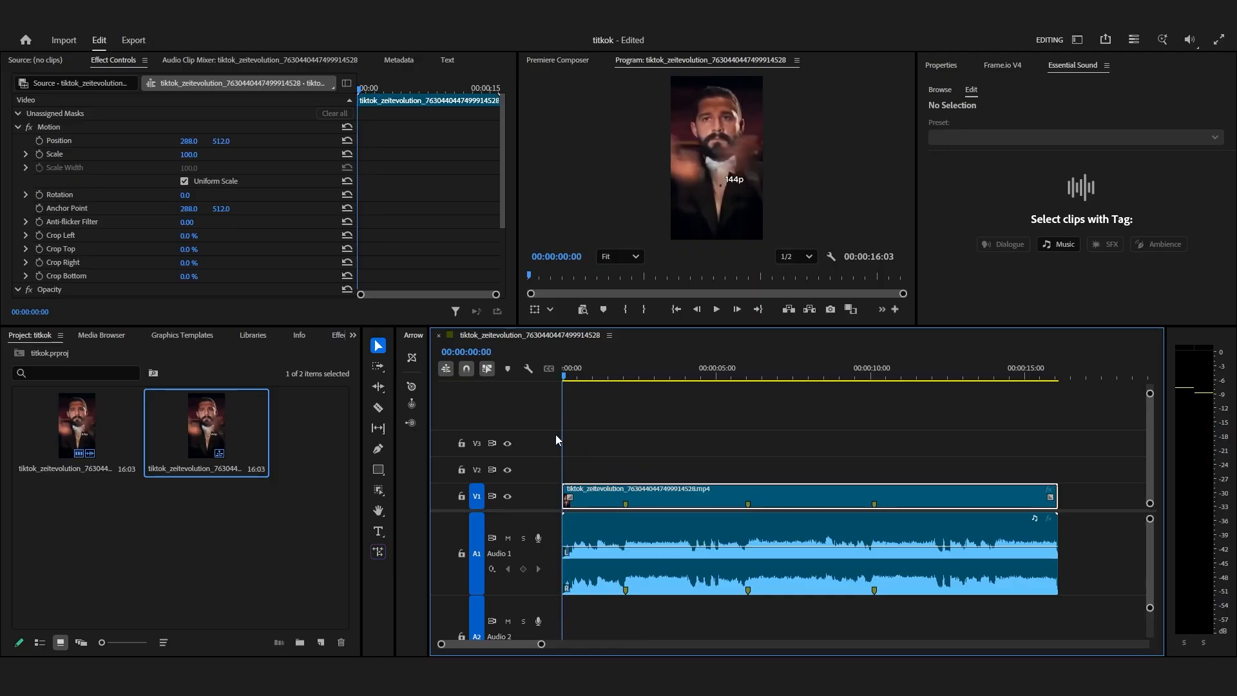
Switch to TikTok and download the "Low quality meme" video of the man in a crowd through SnapTik using its link.
click(438, 589)
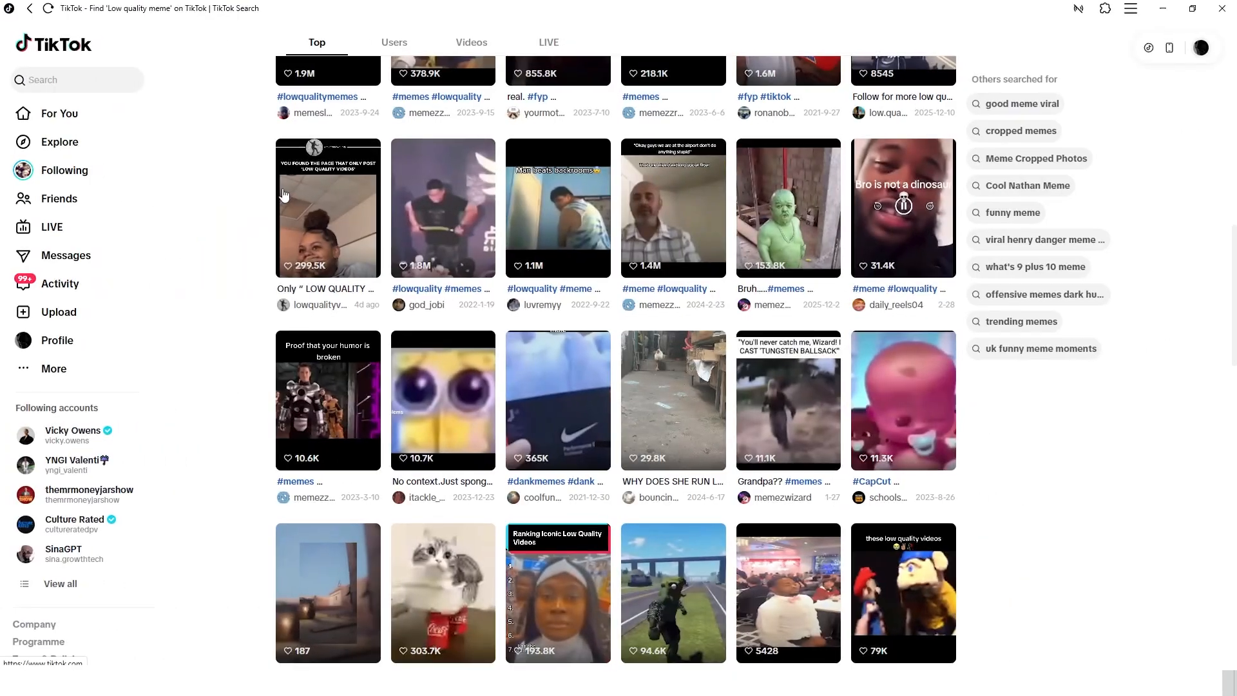
scroll(284, 194, up, 15)
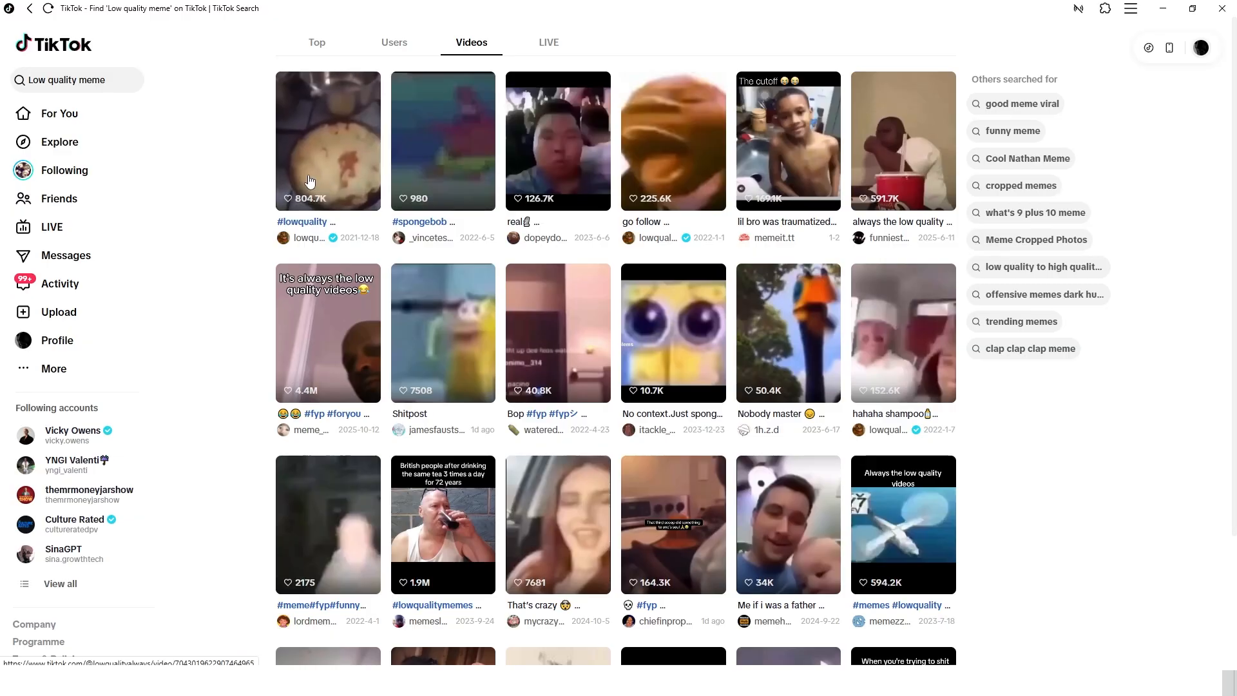
click(558, 142)
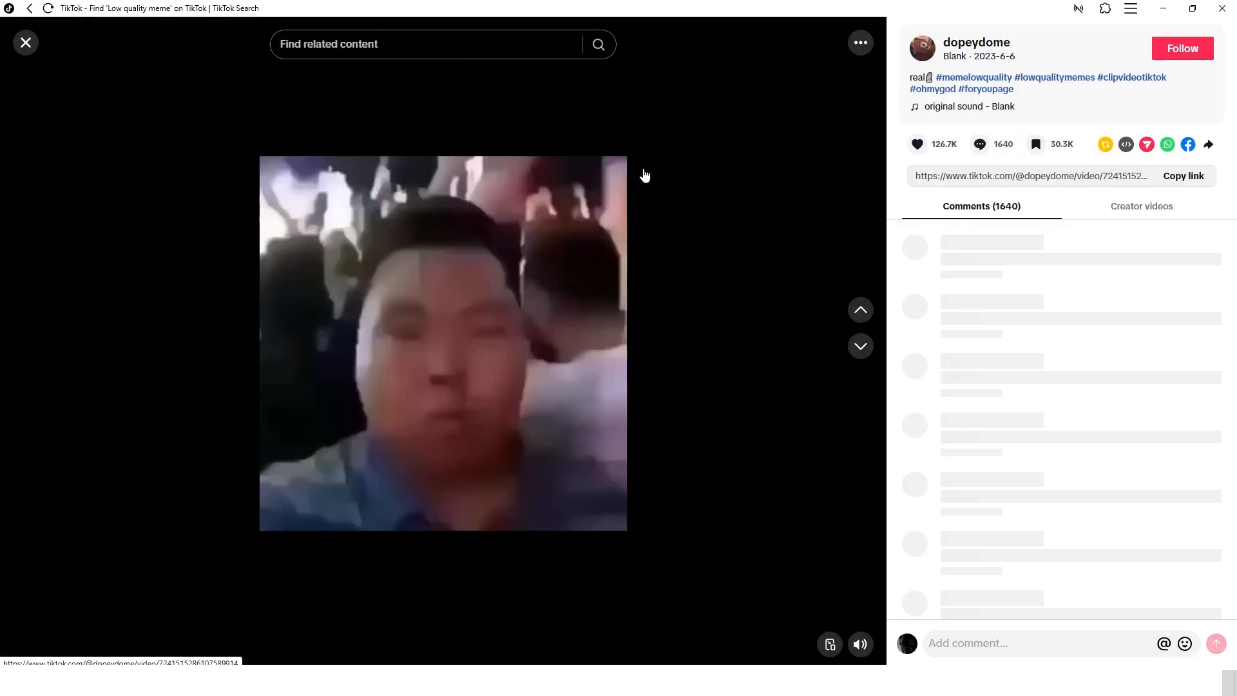
click(430, 264)
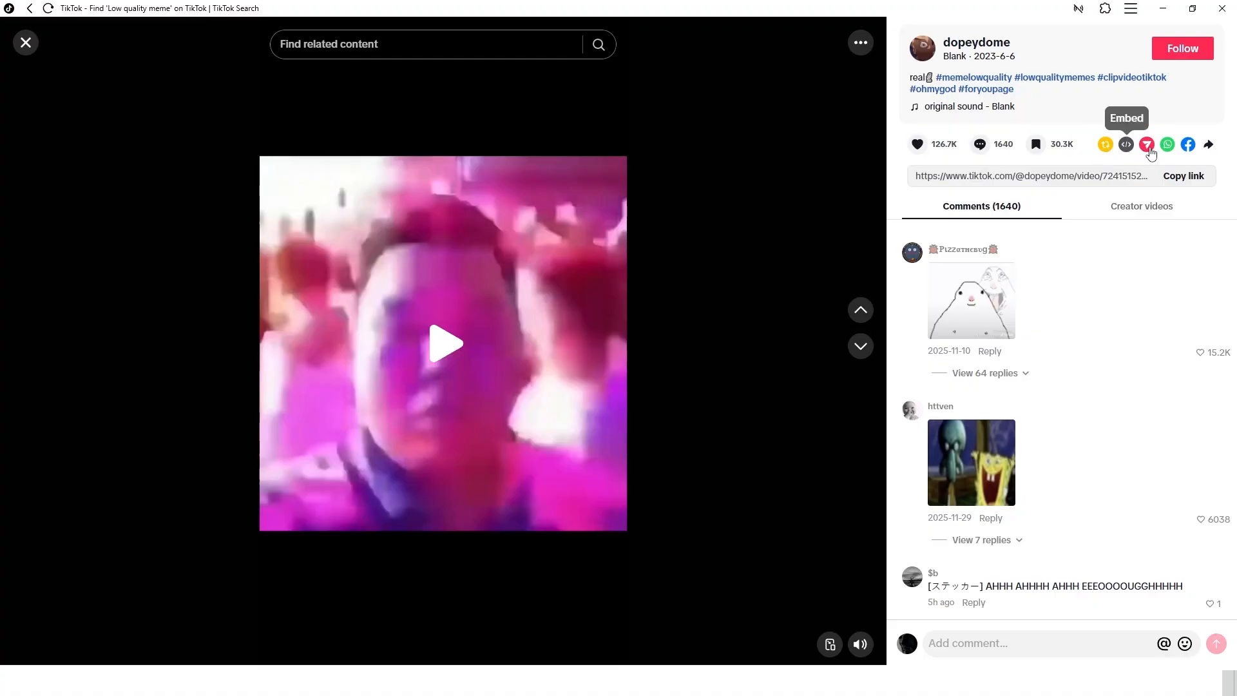
click(1180, 178)
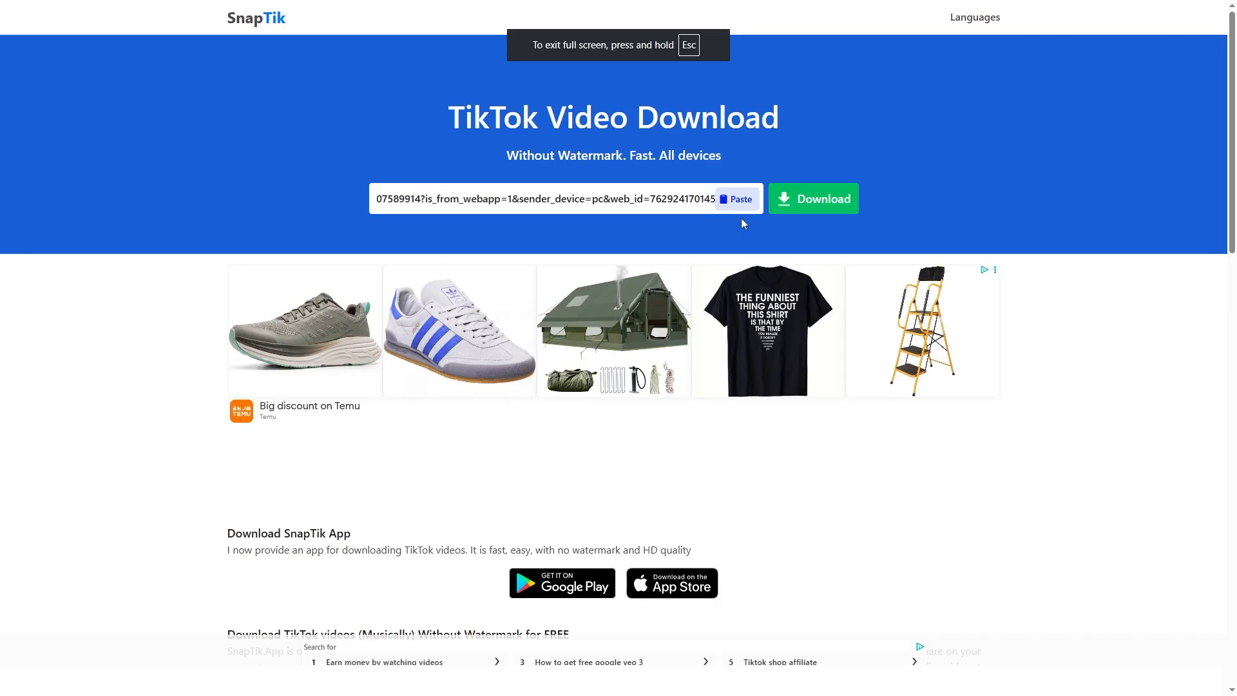
click(810, 205)
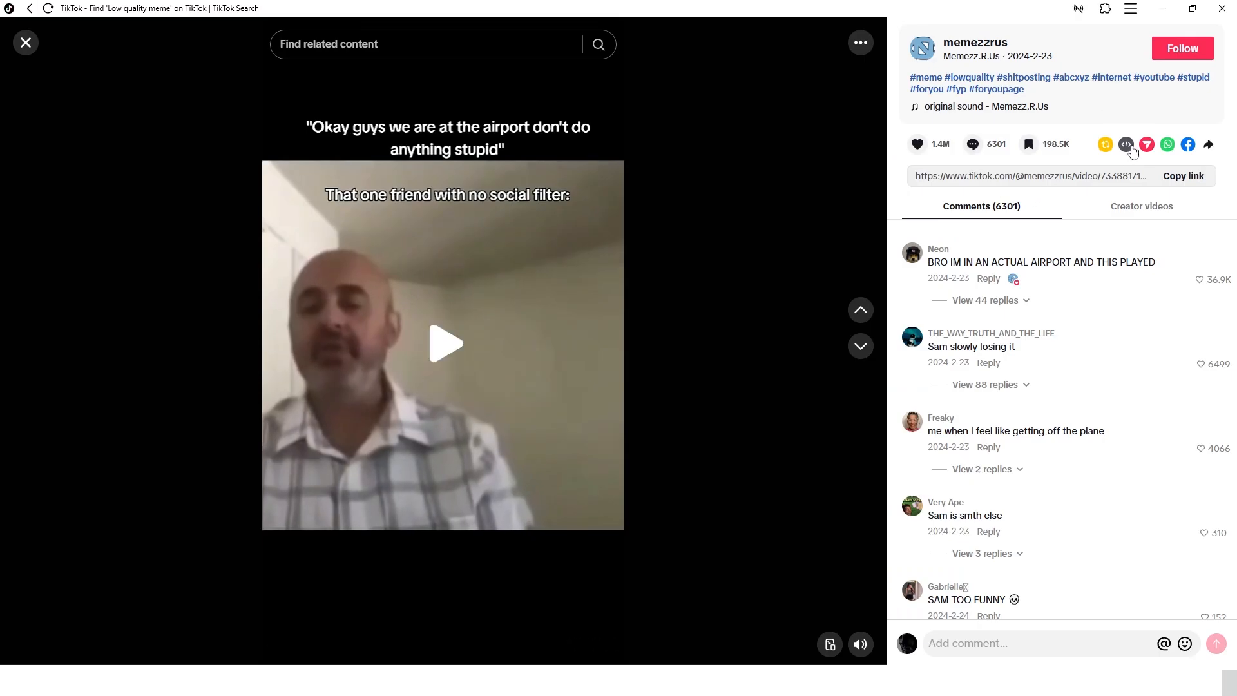
Copy the links of the airport meme and the "Always the low quality videos" puppet meme.
click(1184, 178)
key(Down)
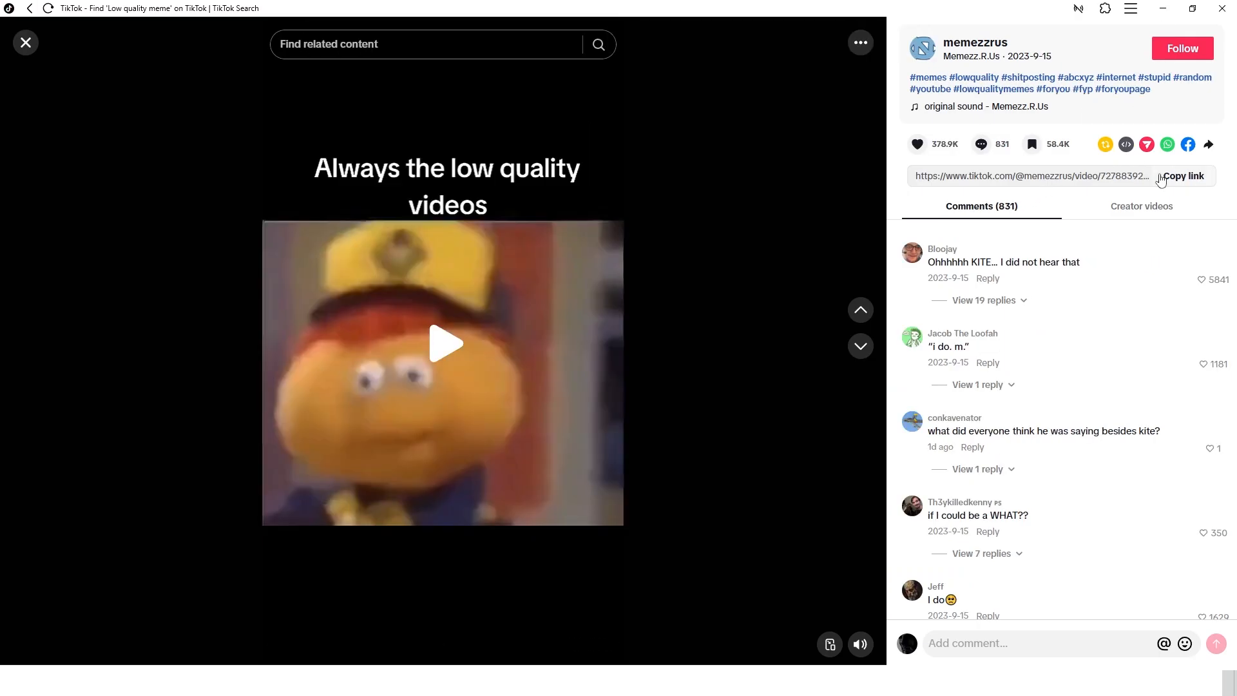
click(1183, 177)
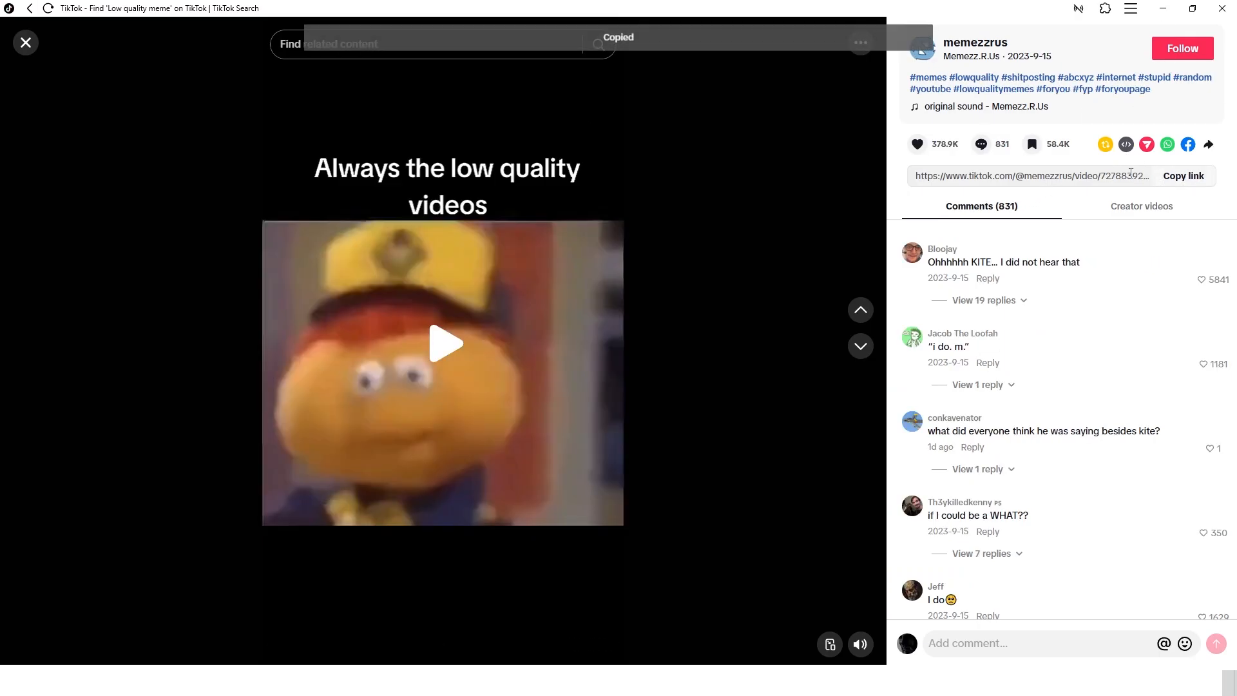
Switch back to Premiere Pro and import Video 1, Video 2 and Video 3 into the project.
click(1164, 11)
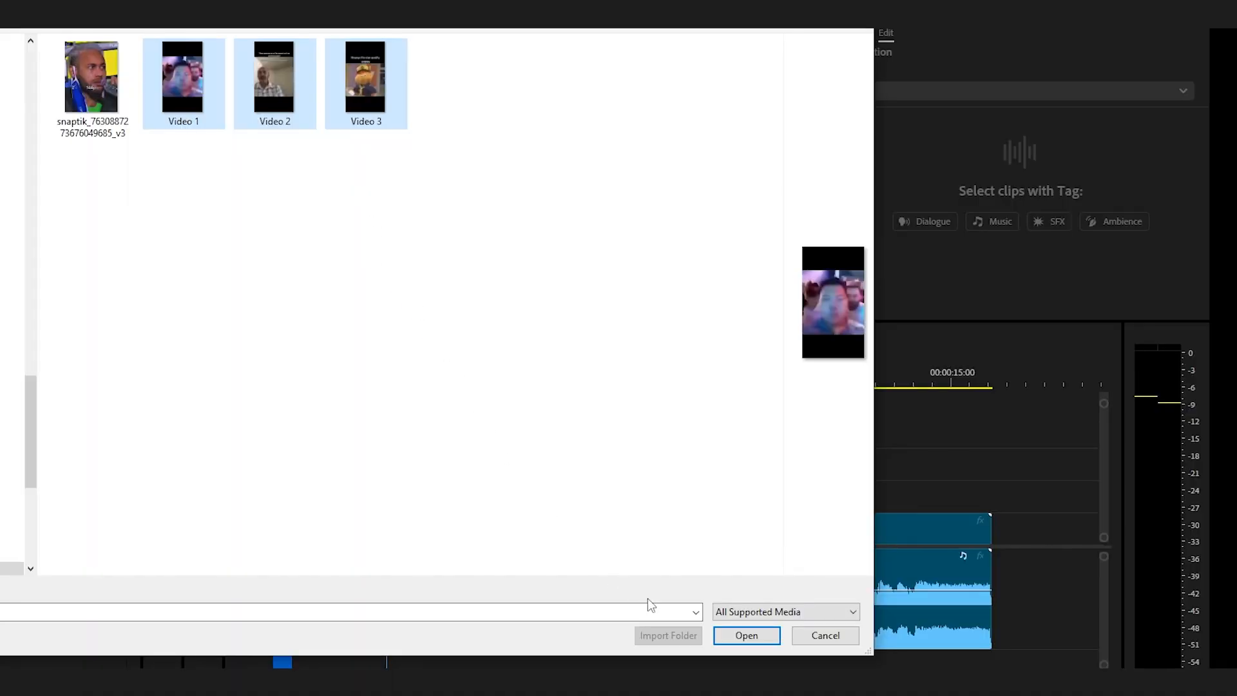
click(744, 636)
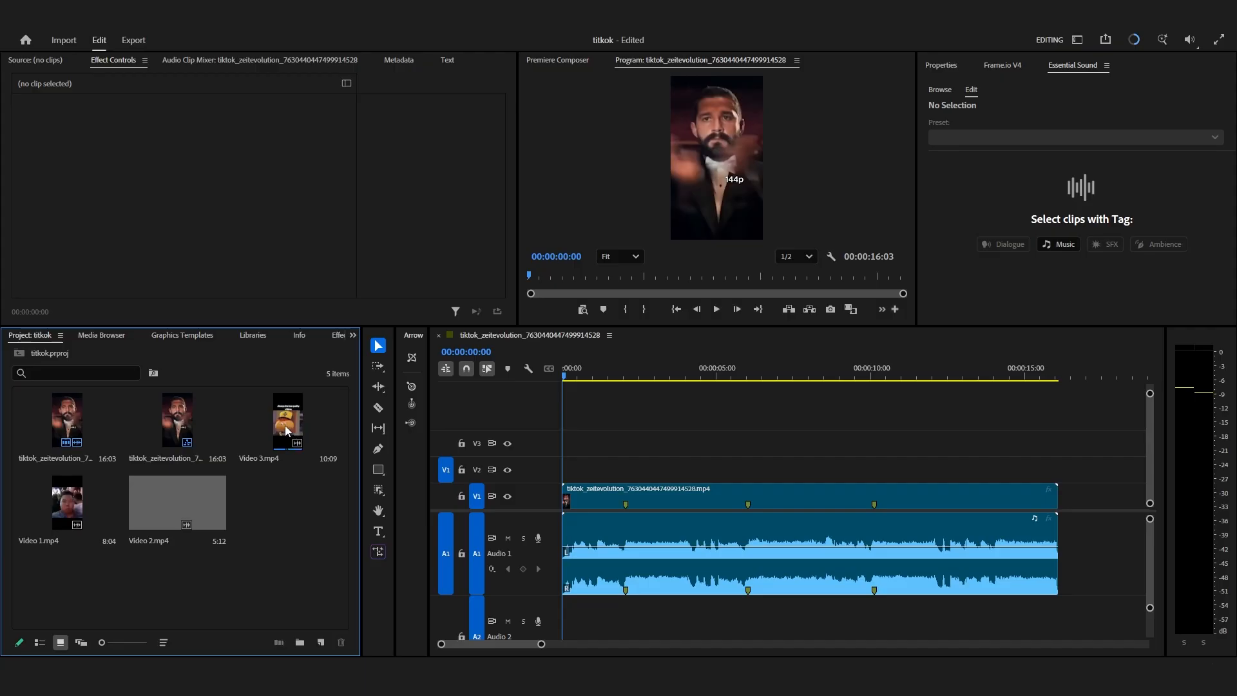
Place Video 3 on track V3 at the sequence start, then unlink and delete its audio.
drag(285, 426, 629, 454)
click(628, 454)
right_click(628, 454)
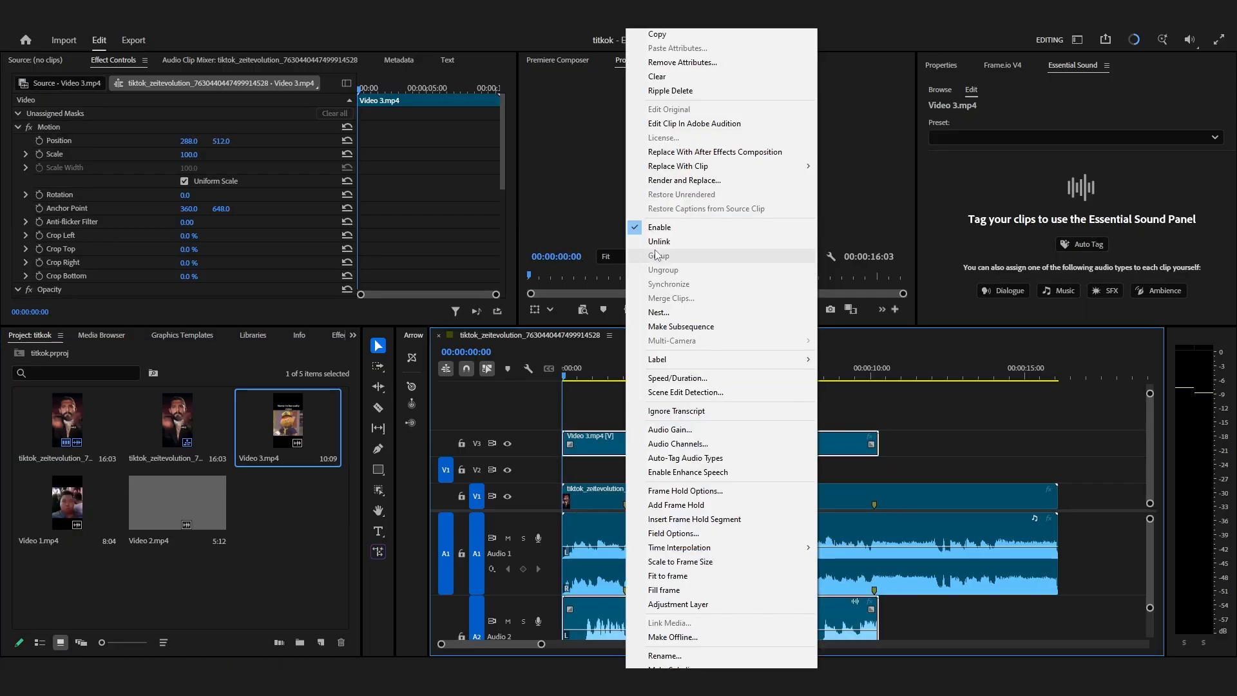
click(650, 245)
click(640, 612)
key(Delete)
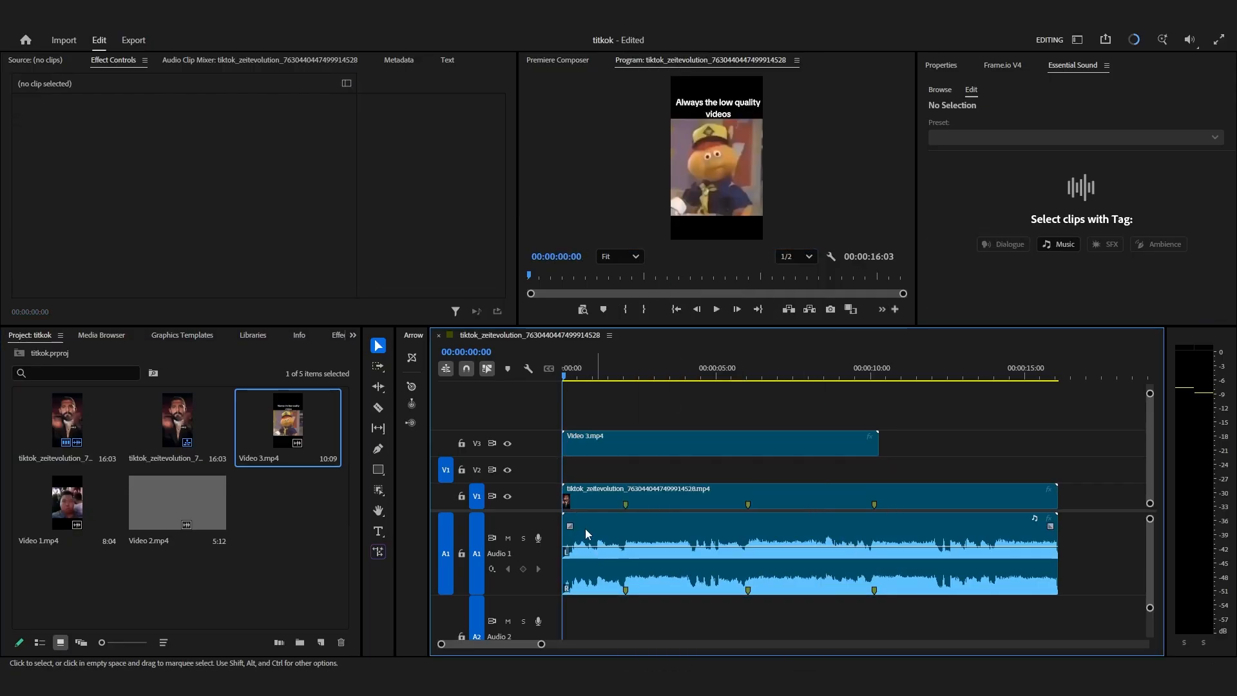
Move the Video 3 clip down to track V2 and set its scale to 96.
right_click(605, 446)
click(875, 445)
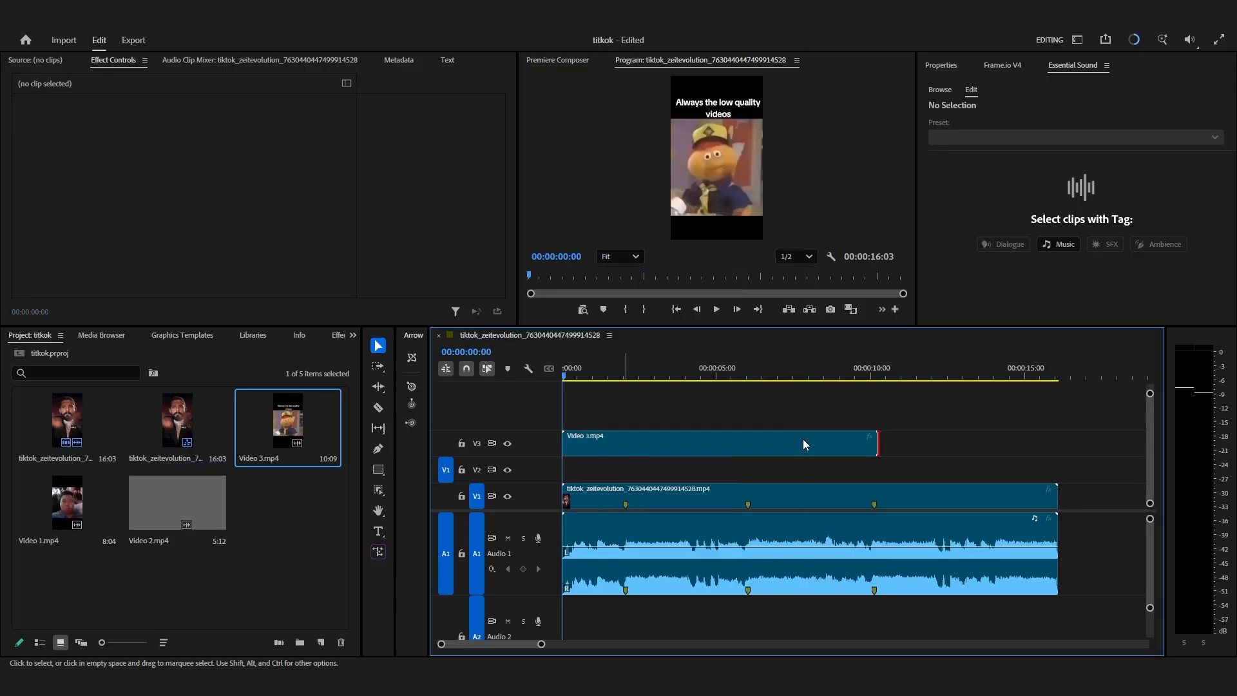
drag(573, 376, 618, 388)
drag(654, 446, 654, 471)
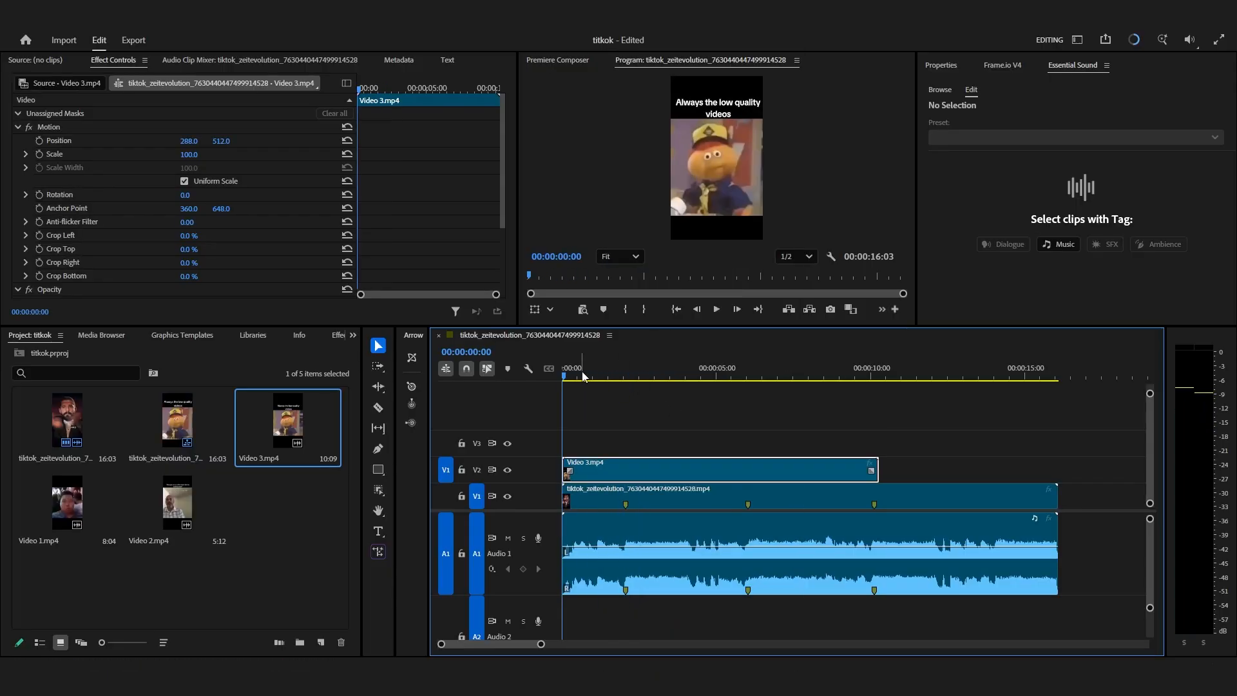
drag(570, 377, 612, 379)
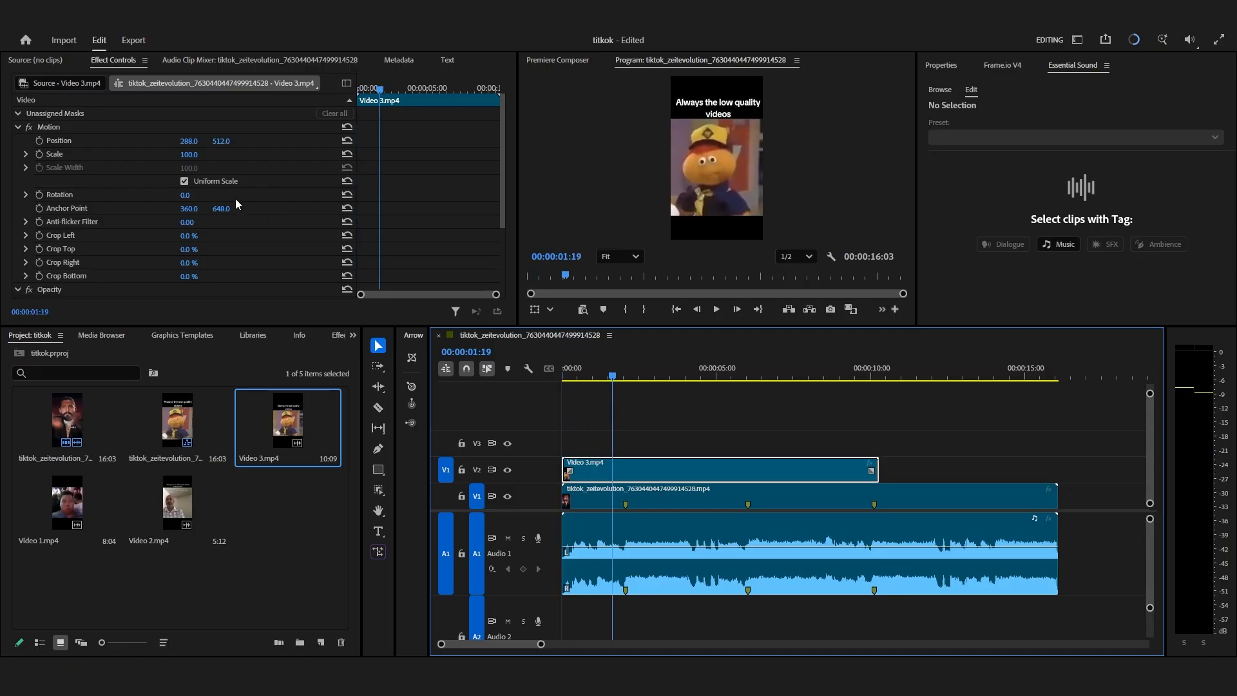
mouse_move(189, 154)
mouse_down()
mouse_move(229, 154)
mouse_move(187, 154)
mouse_up()
click(558, 367)
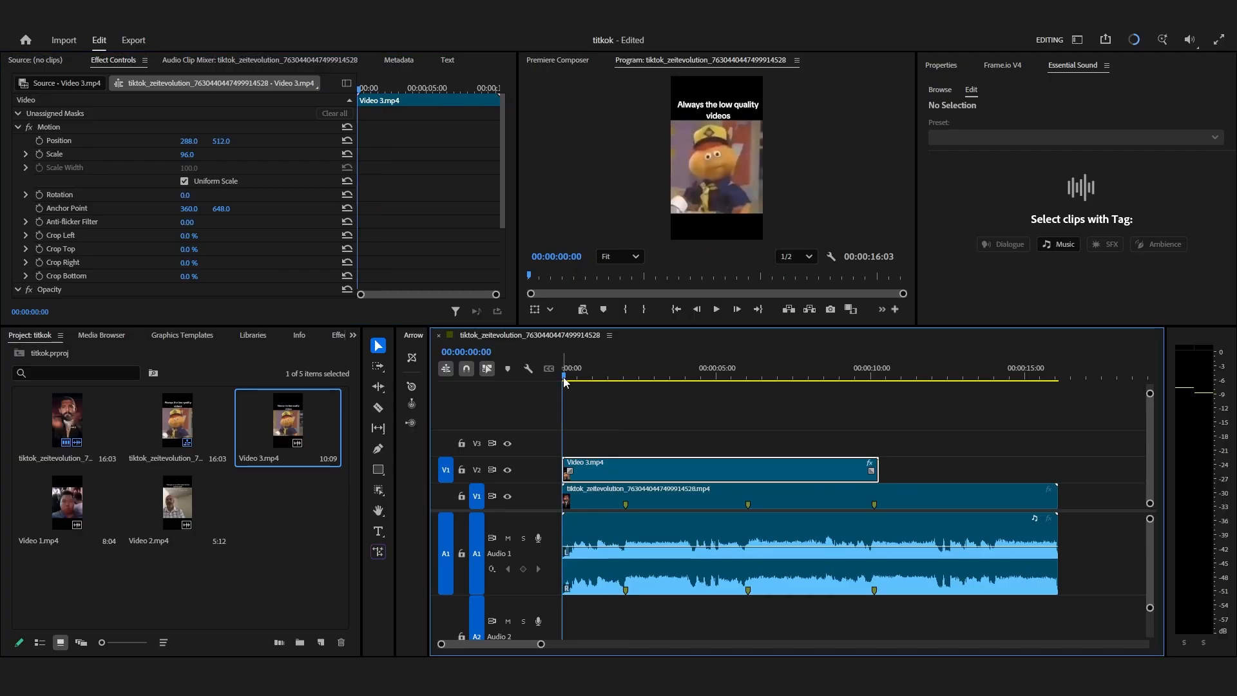
Split Video 3 at 00:00:02:02, on the first marker, and delete the part after the cut.
drag(566, 379, 629, 381)
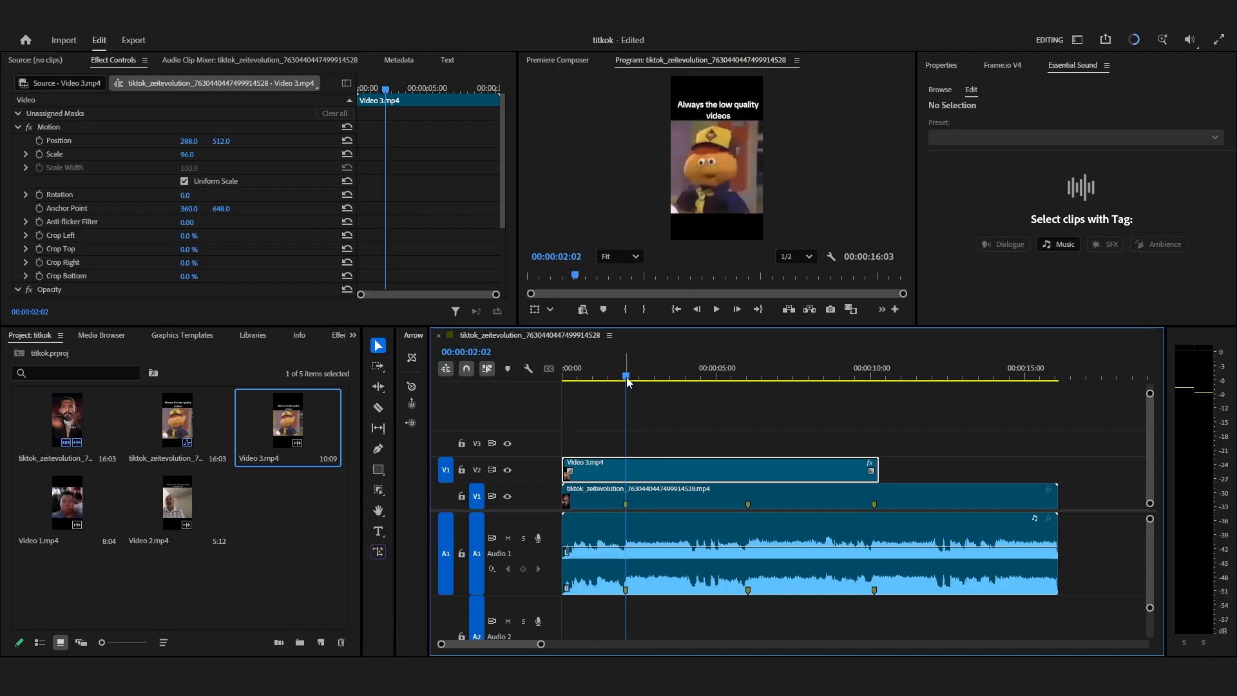
key(c)
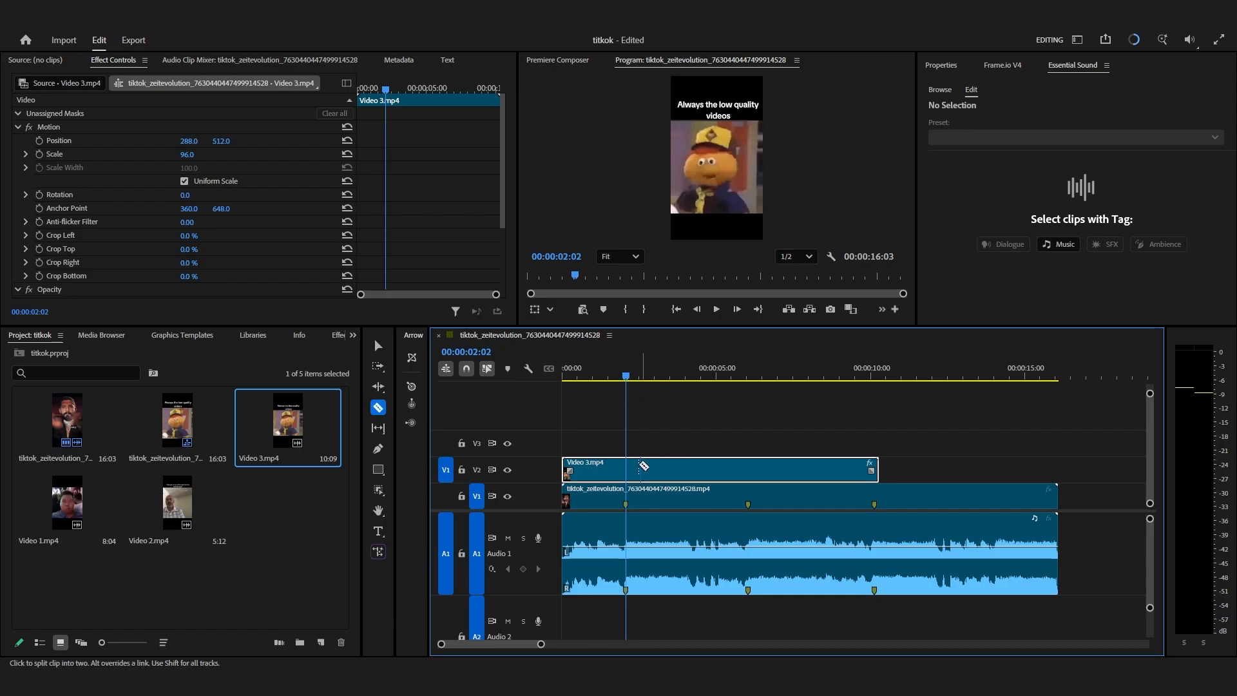
click(630, 471)
key(v)
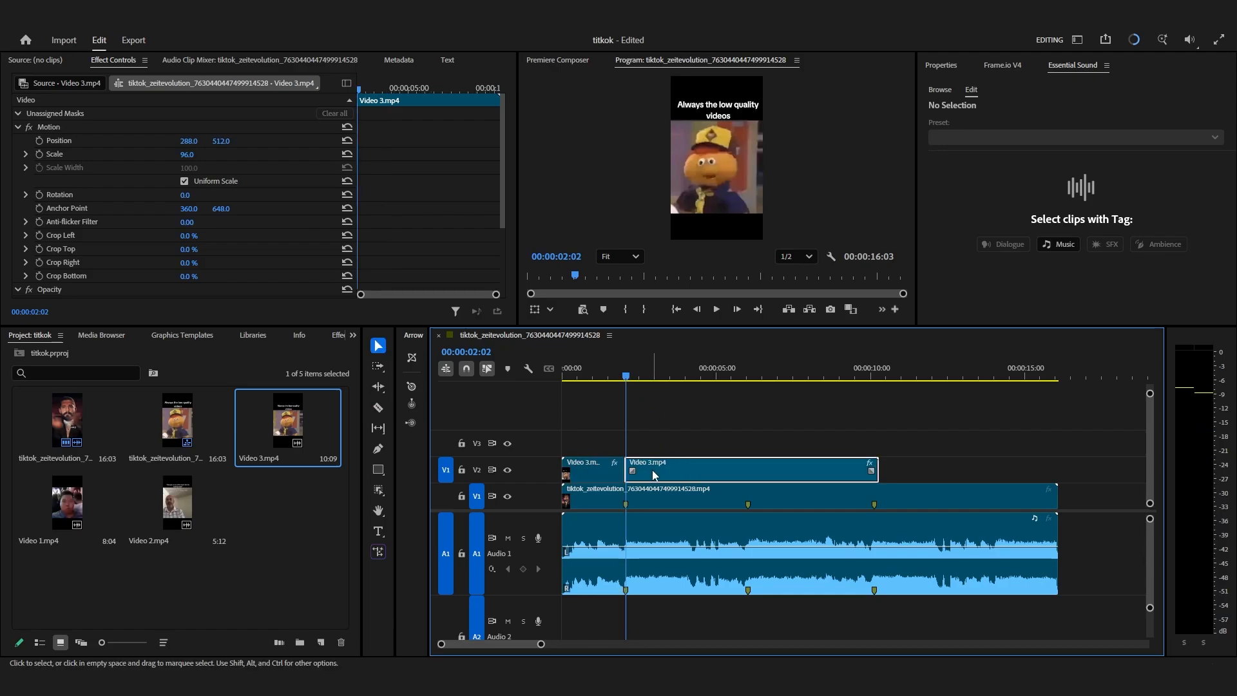
key(Delete)
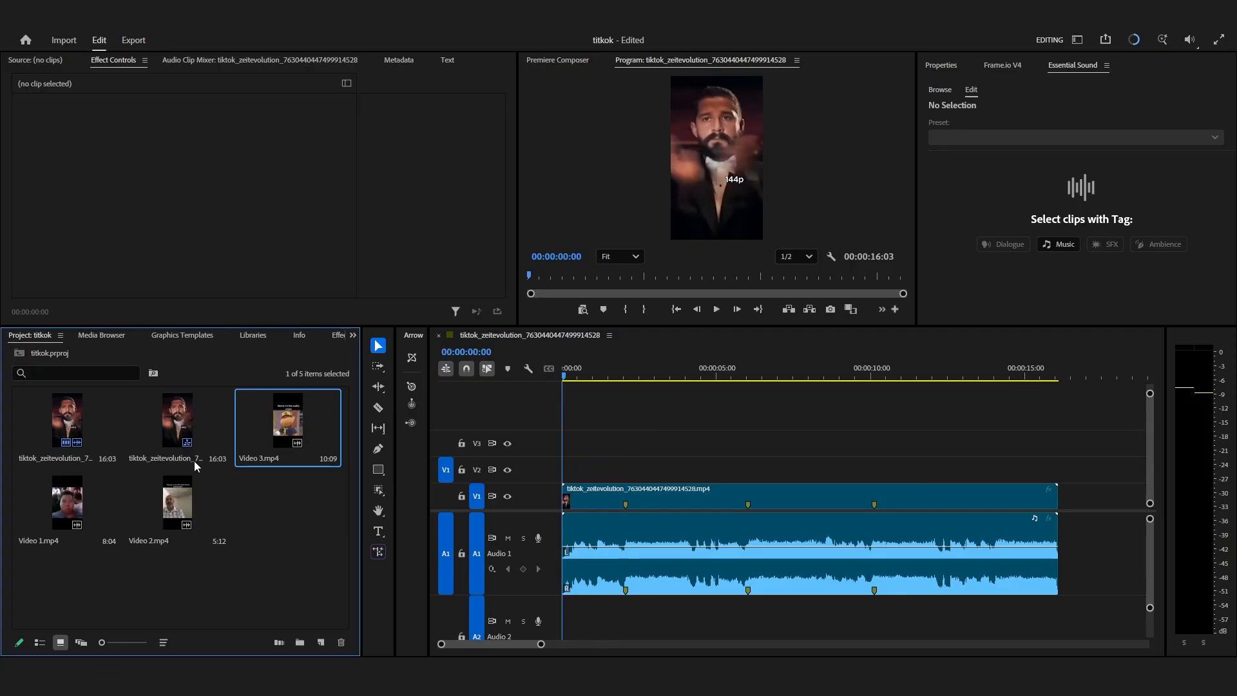
Place Video 1 on track V3 at the sequence start, then unlink and delete its audio.
drag(74, 494, 585, 443)
click(643, 452)
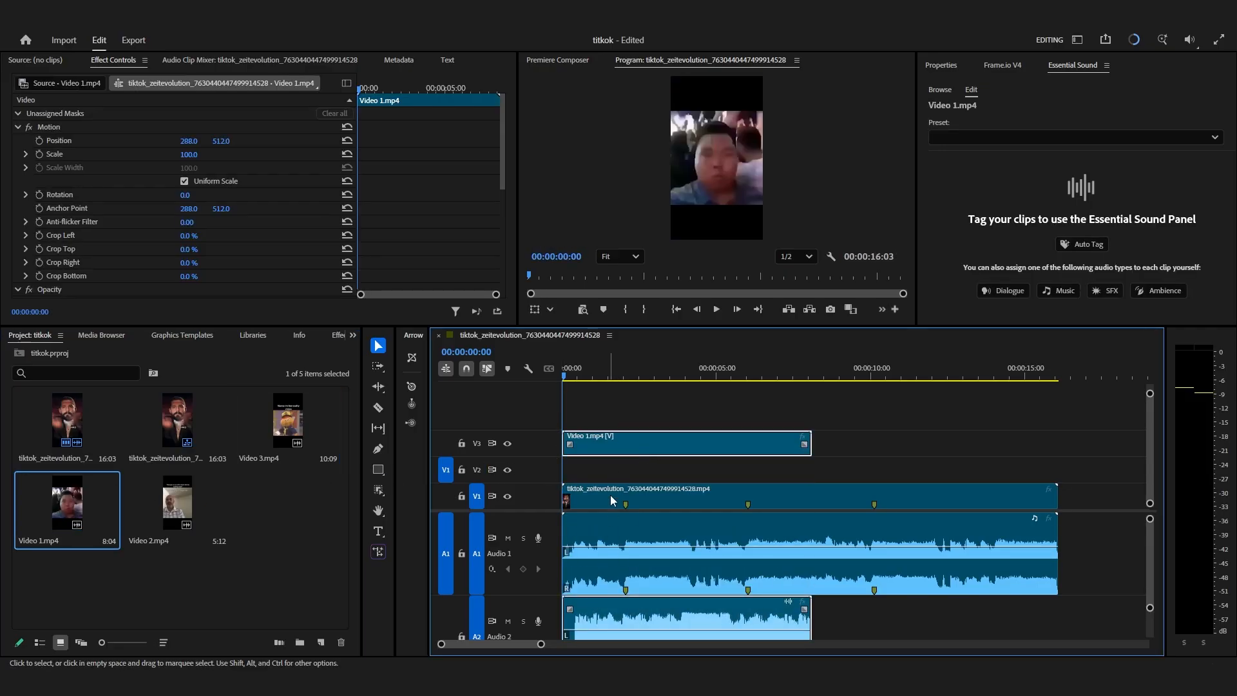
right_click(619, 447)
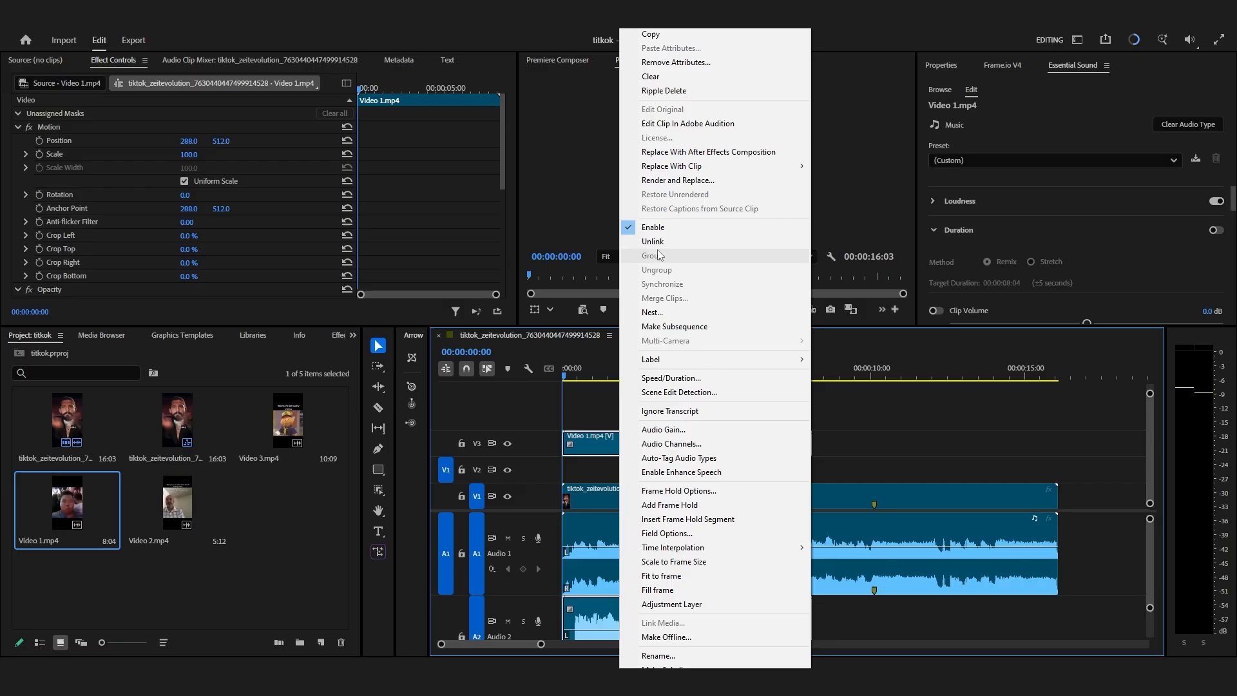
click(644, 223)
click(667, 616)
key(Delete)
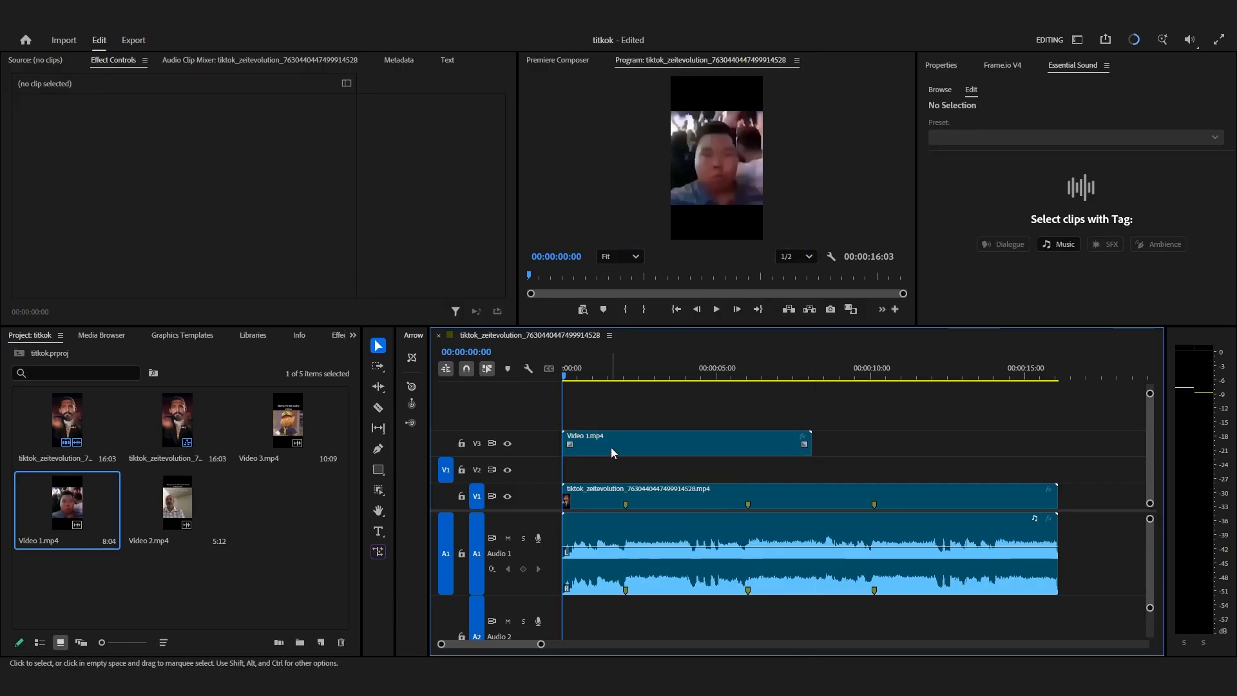
Move the Video 1 clip down to track V2 and set its scale to 173.
drag(611, 447, 617, 466)
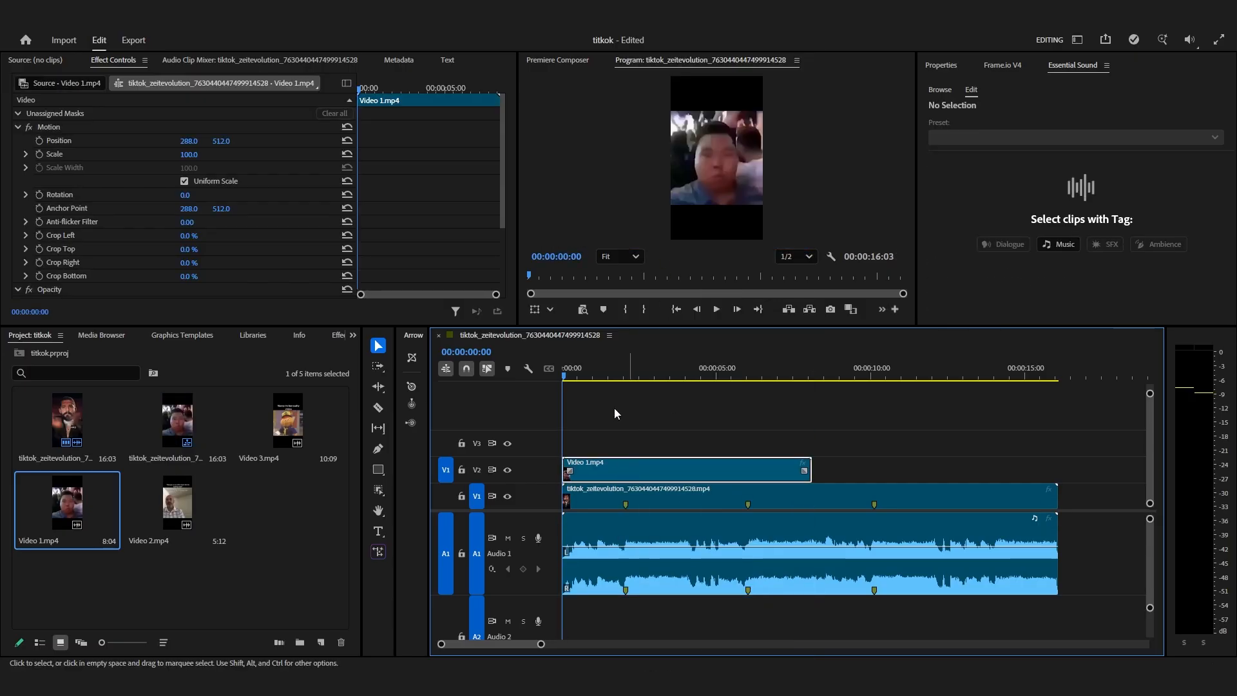
drag(195, 159, 241, 158)
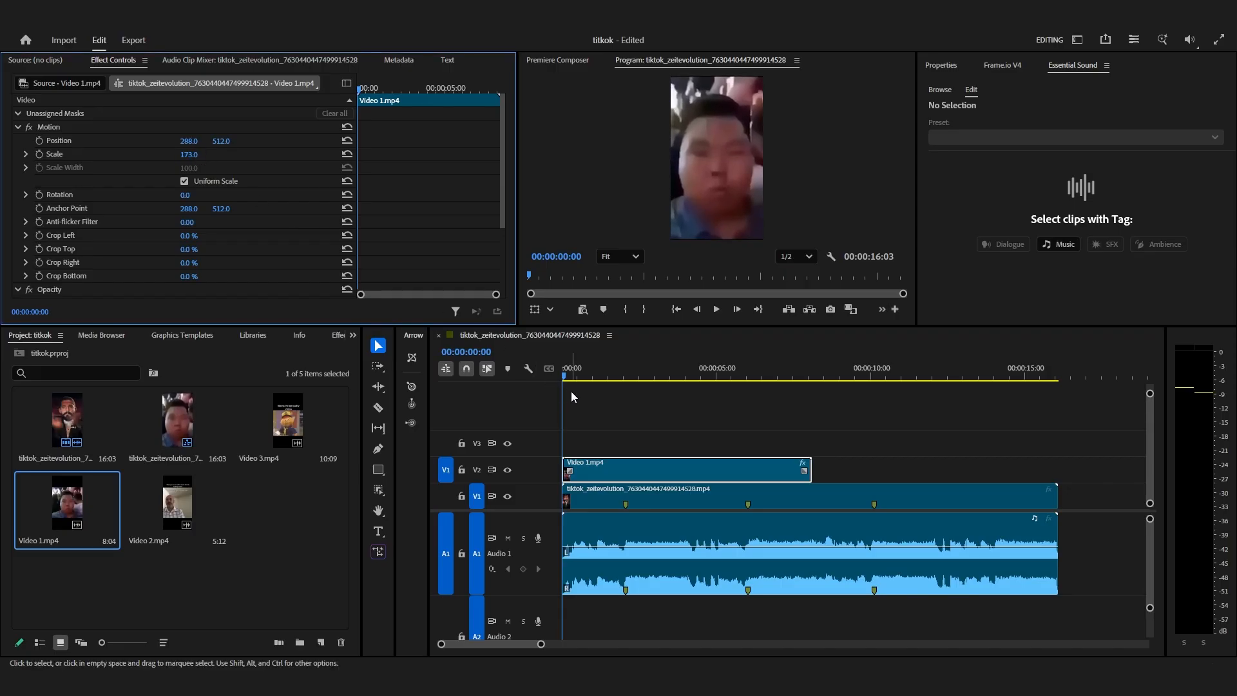
Export the frame at 00:00:02:03 as a JPEG named Image 1 in the 144p to 4k folder, importing it into the project.
drag(568, 373, 630, 383)
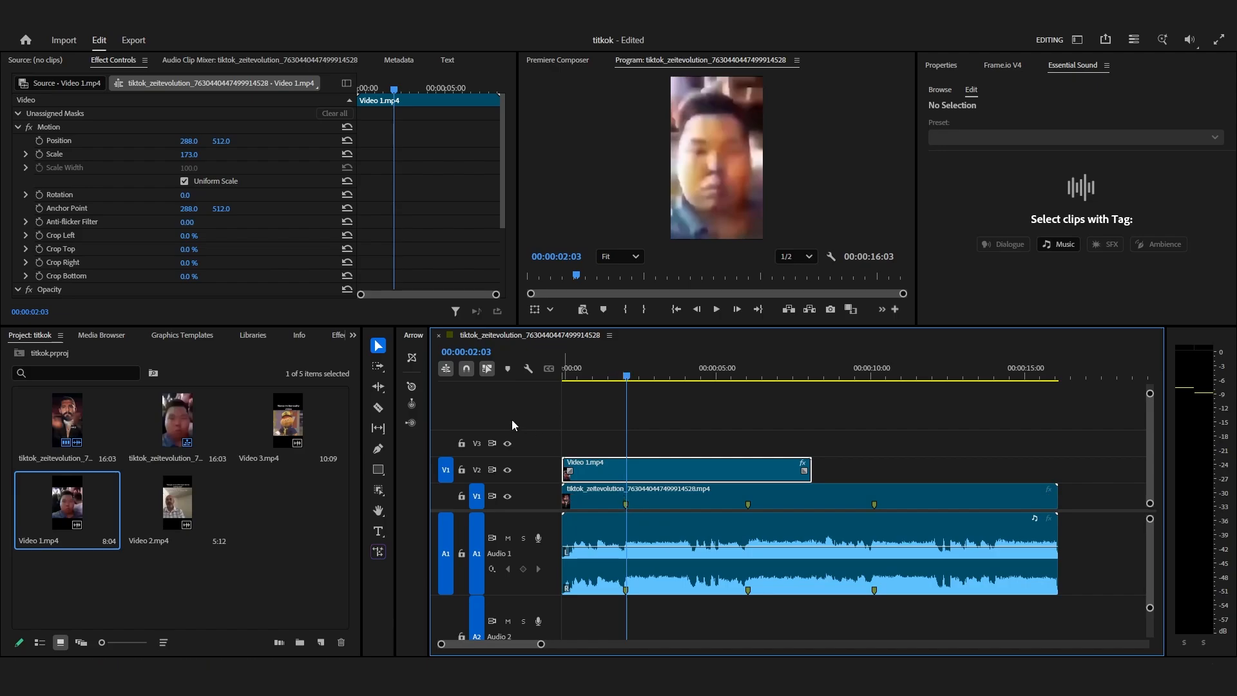
click(831, 310)
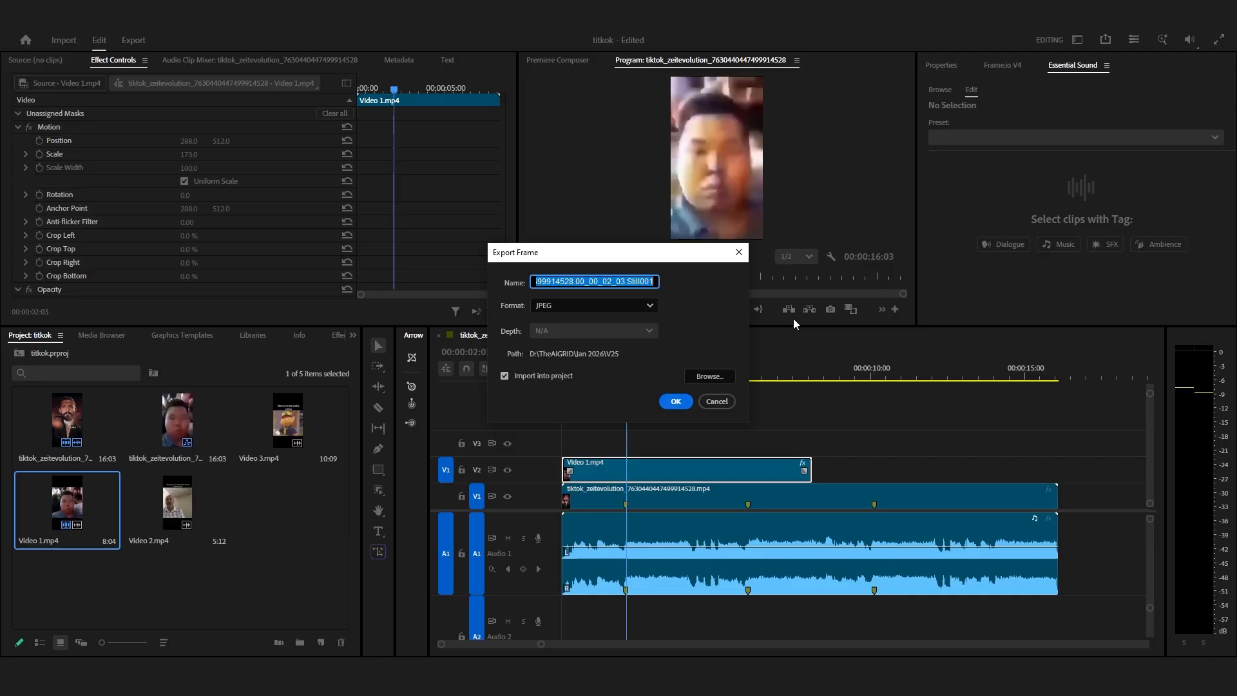
text(Image 1)
click(676, 401)
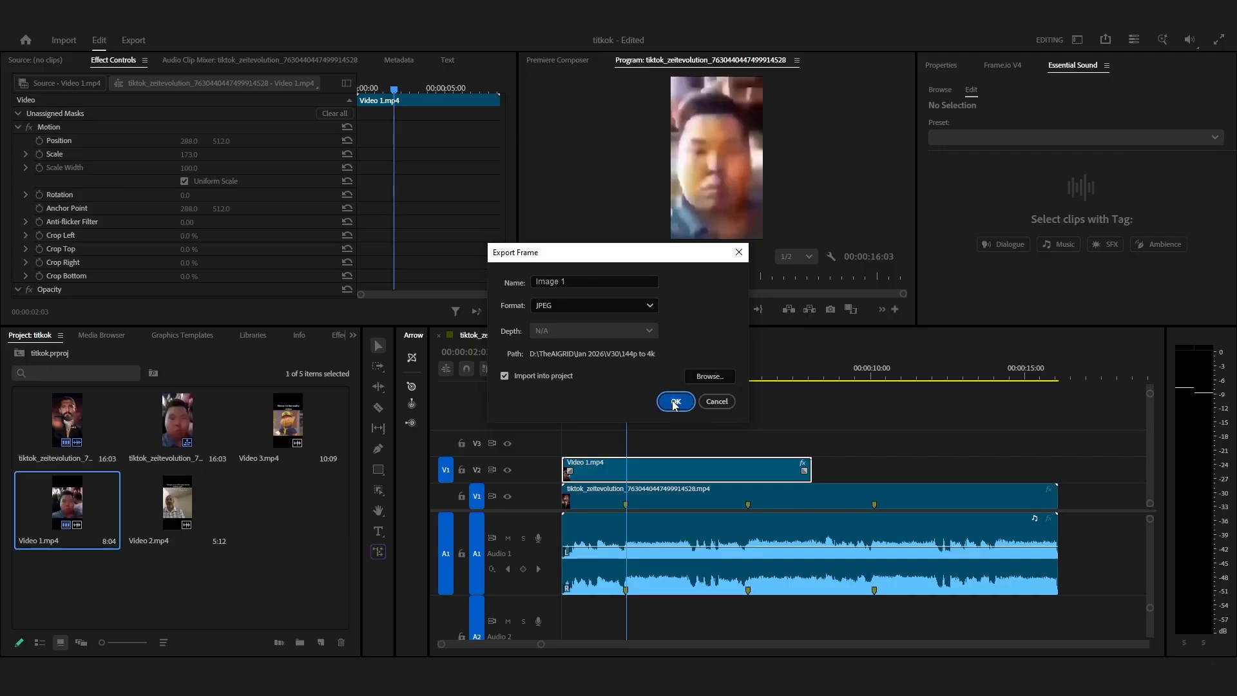
Split Video 1 at 00:00:02:03 and delete the part after the cut.
key(c)
click(627, 469)
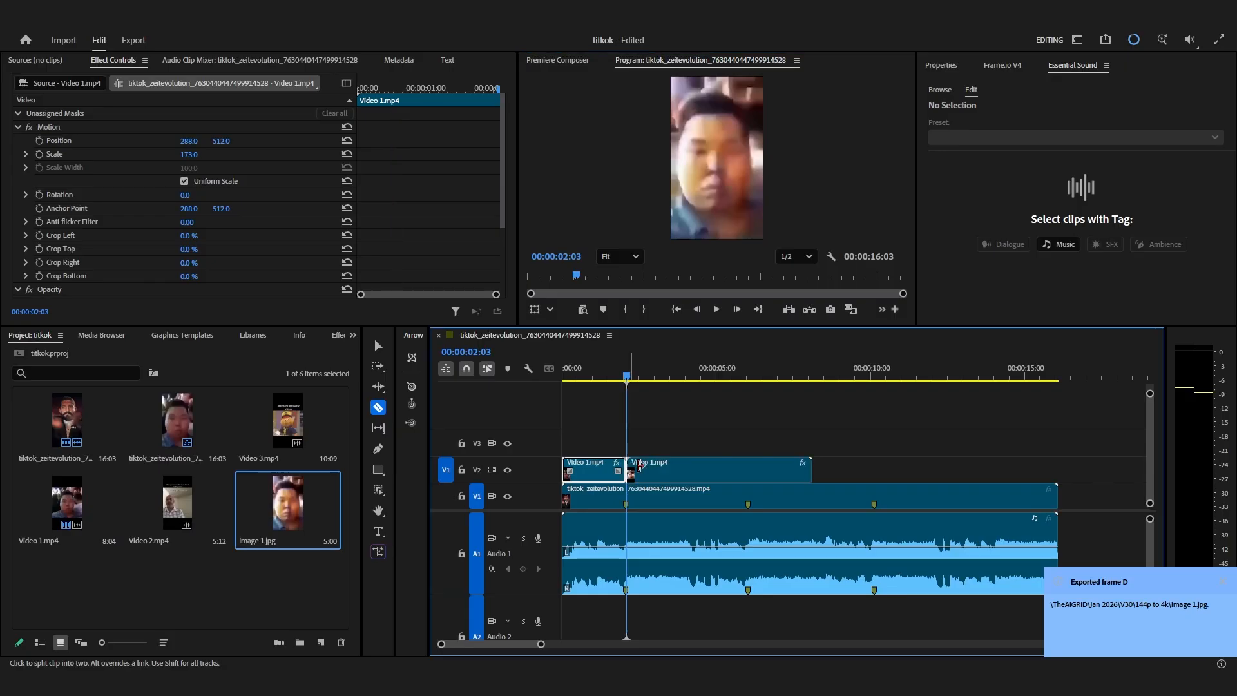
key(v)
click(674, 468)
key(Delete)
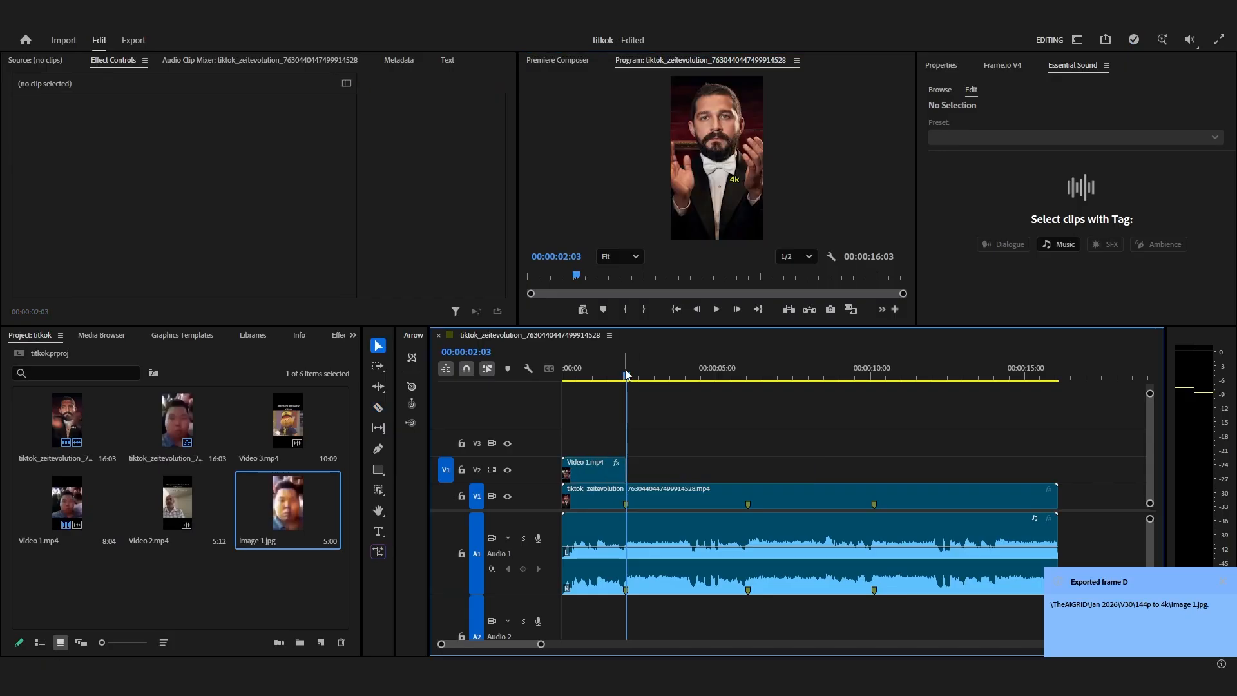
Place Image 1 on track V2 directly after Video 1 and trim its end to 00:00:04:11.
mouse_move(630, 384)
mouse_down()
mouse_move(696, 385)
mouse_move(645, 386)
mouse_up()
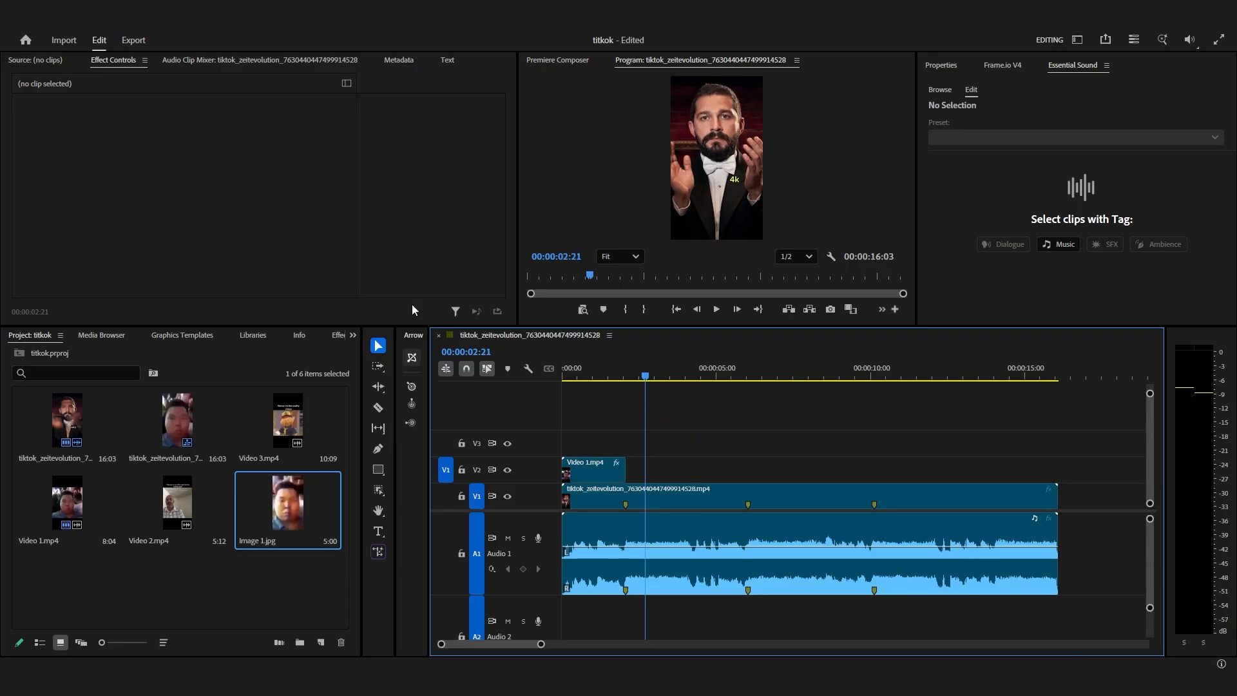
drag(306, 472, 628, 465)
drag(773, 469, 674, 469)
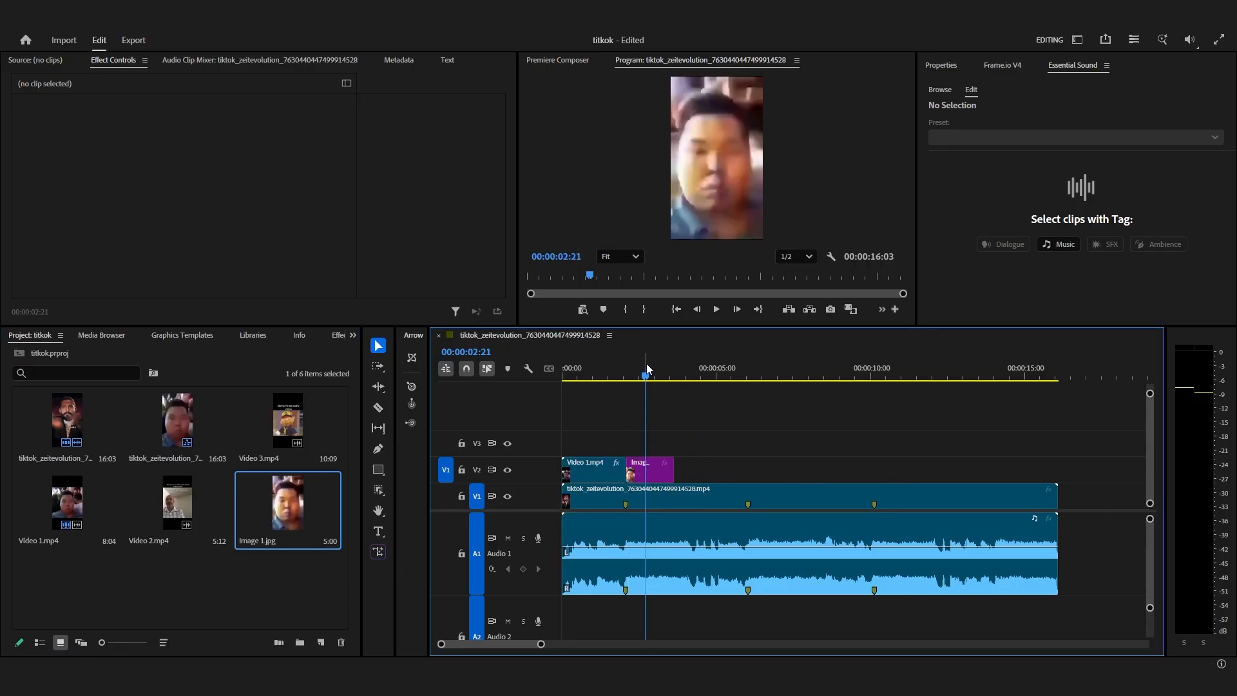
drag(648, 369, 698, 398)
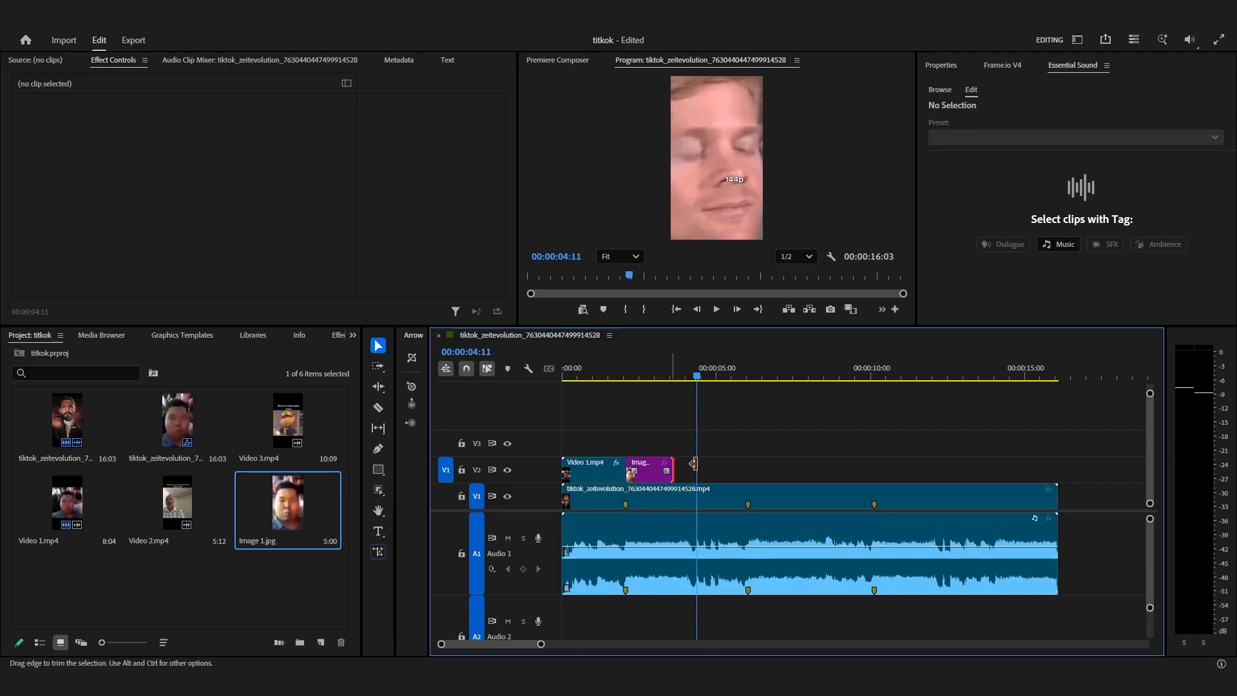
drag(694, 464, 696, 464)
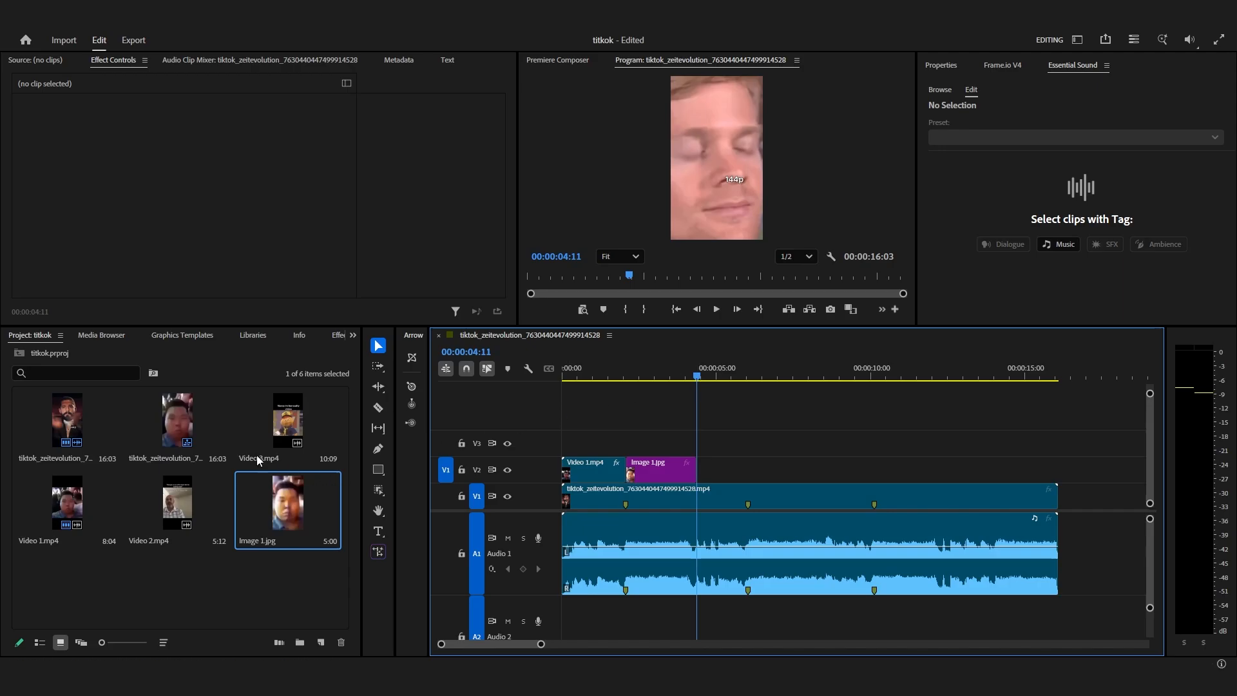
drag(629, 394, 745, 416)
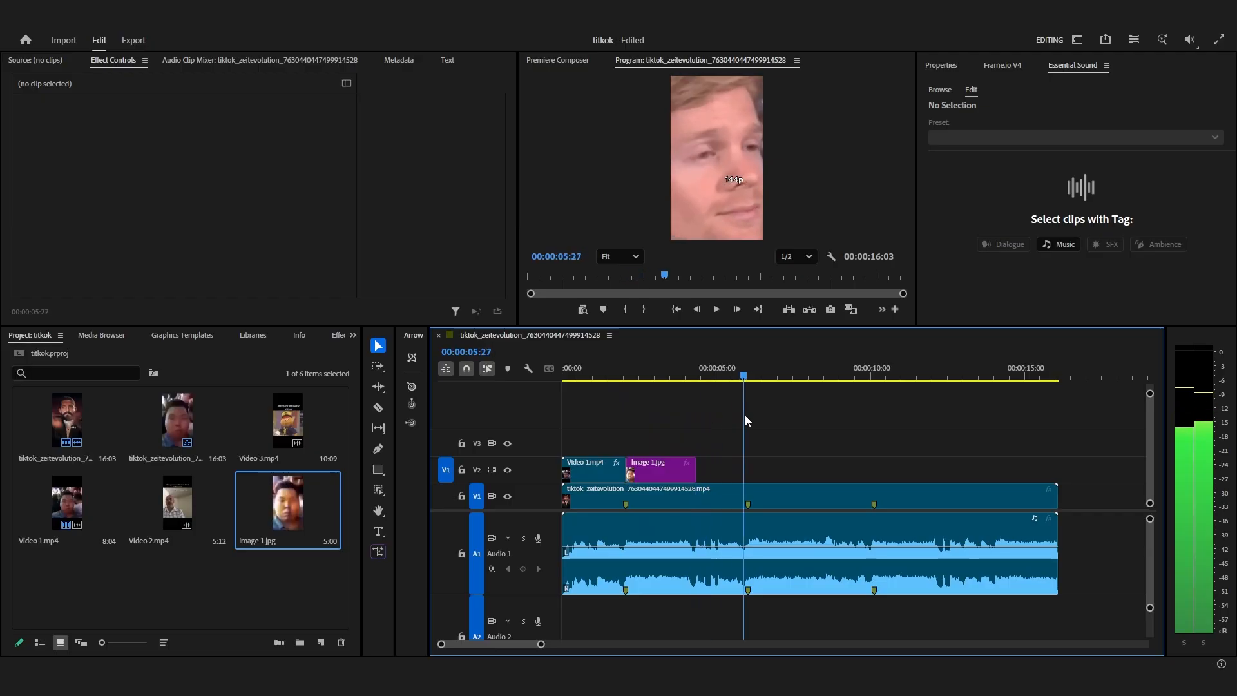
drag(177, 500, 701, 445)
right_click(743, 444)
click(781, 241)
click(740, 620)
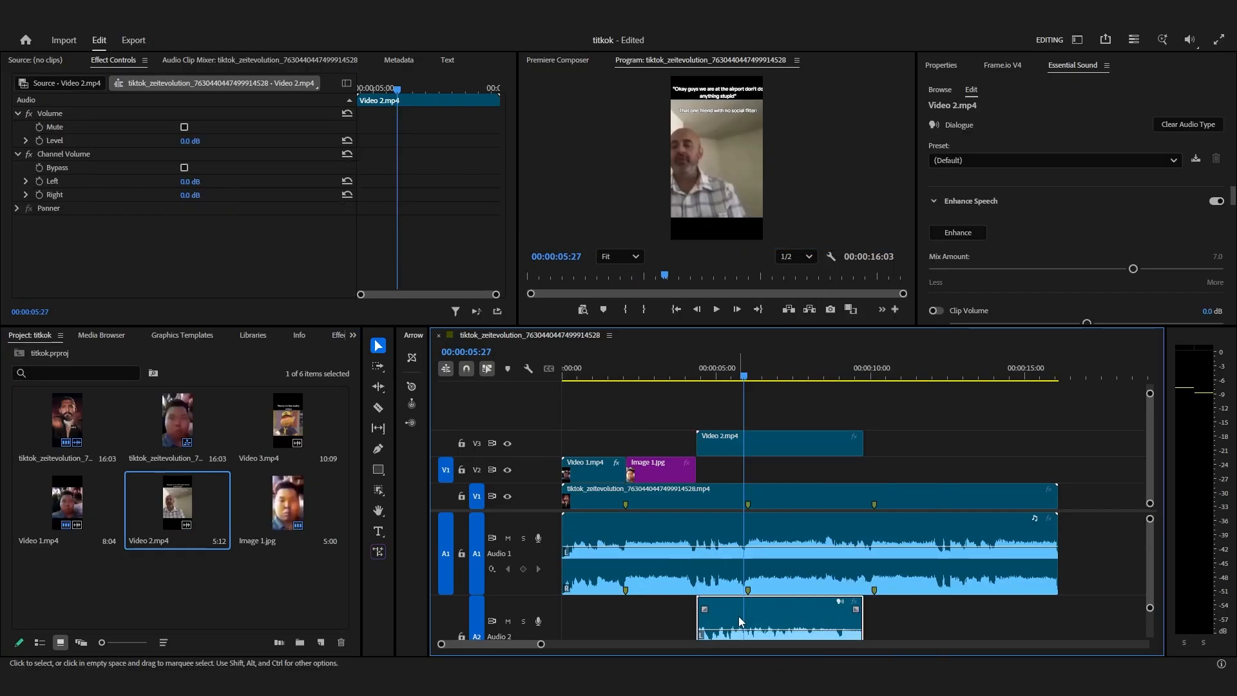
key(Delete)
drag(727, 454, 727, 480)
drag(749, 380, 750, 386)
key(ctrl+k)
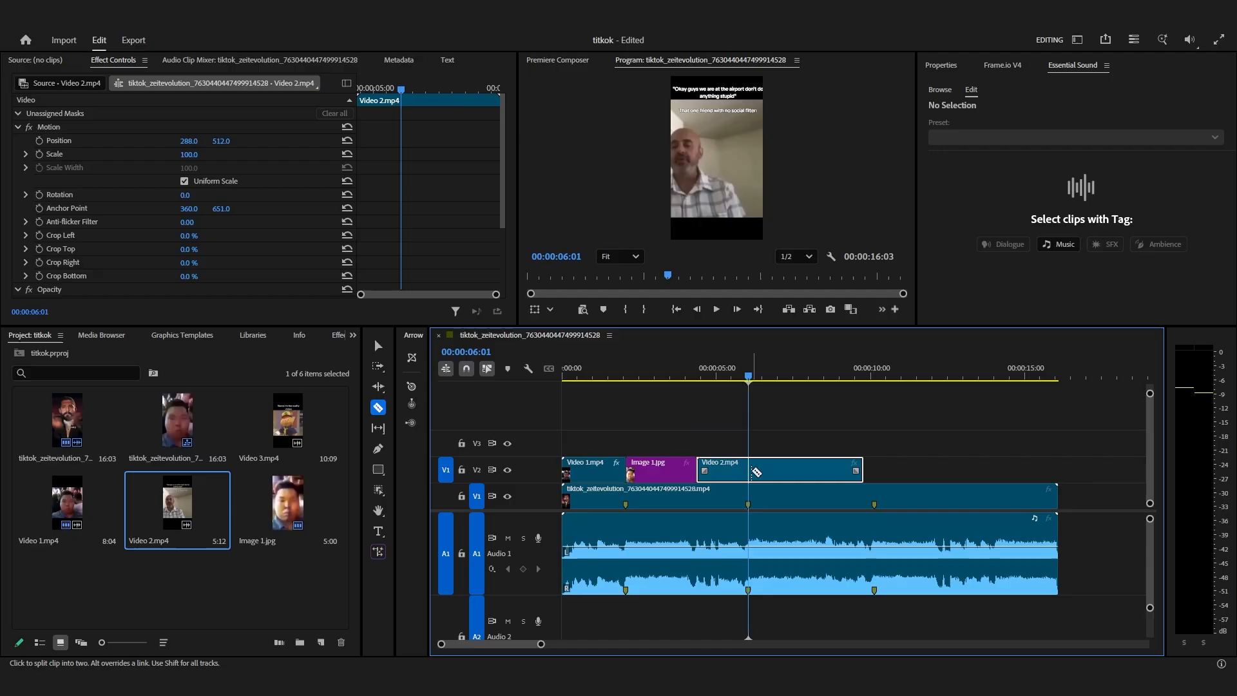
click(793, 476)
key(Delete)
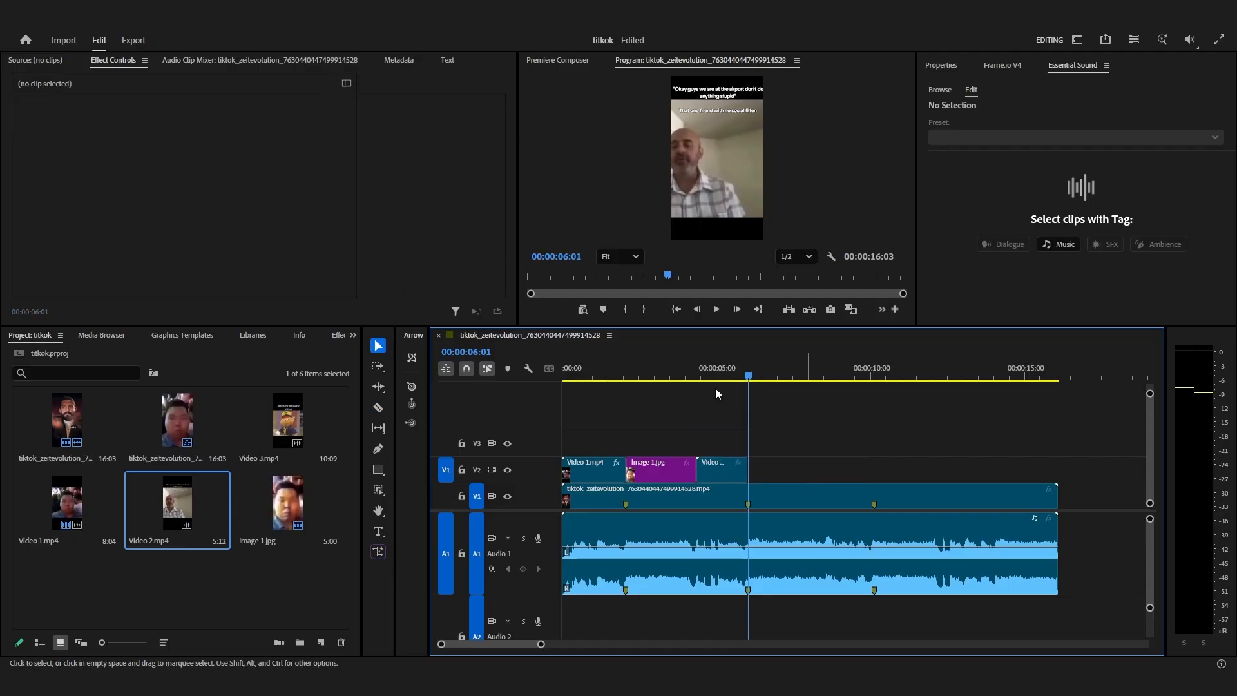
click(830, 310)
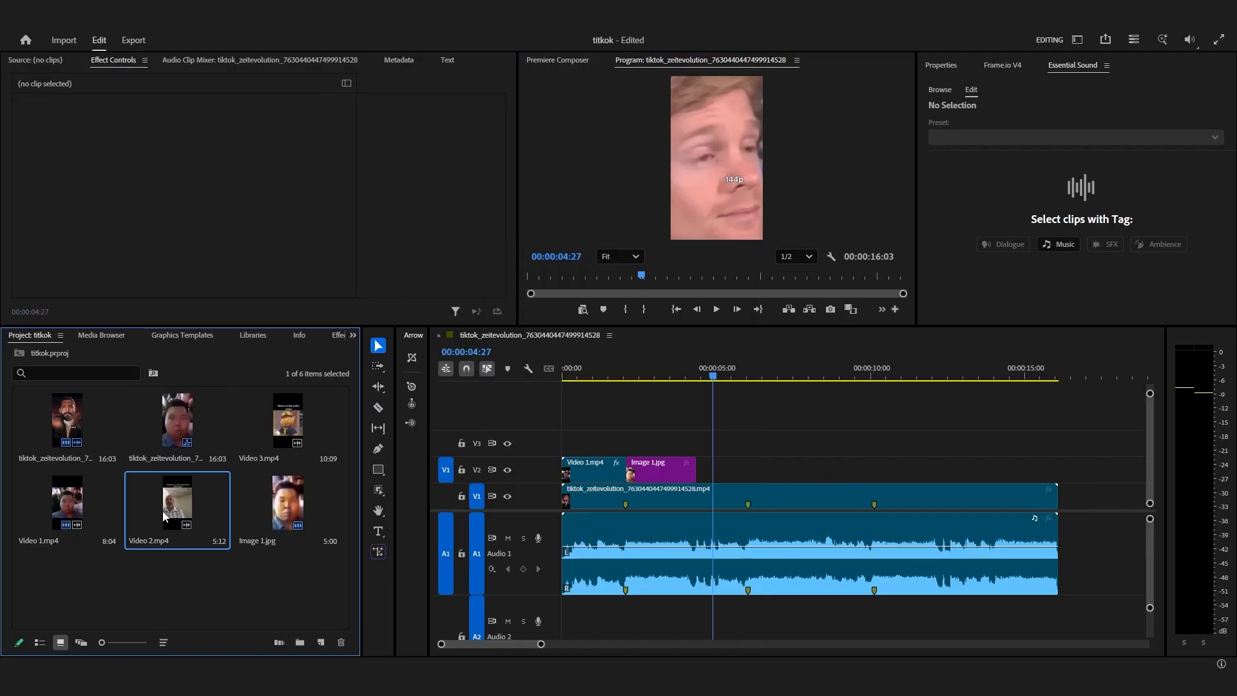
Place Video 2 on track V3 from the end of Image 1 and set its scale to 162 and position to 581, 501.
drag(164, 513, 699, 443)
click(739, 441)
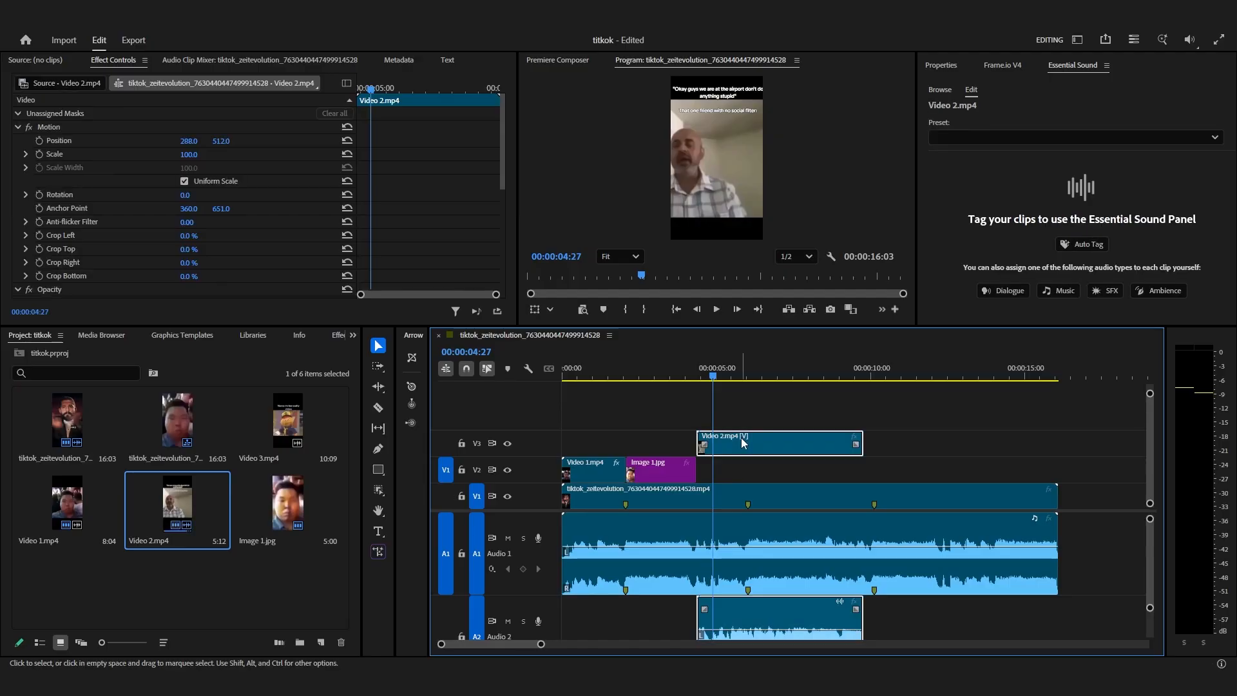
drag(189, 154, 317, 140)
drag(221, 141, 253, 142)
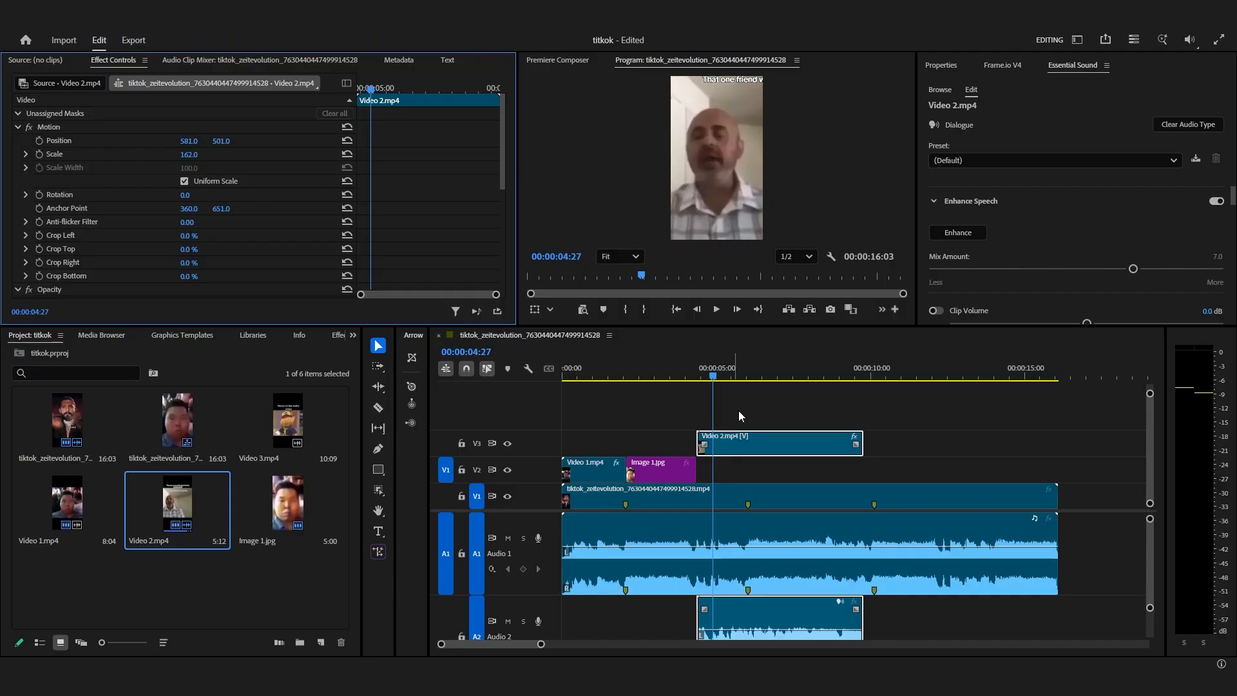
Move Video 2 down to track V2, split it at 00:00:06:01 and delete the part after the cut.
drag(725, 444, 725, 471)
drag(716, 376, 748, 377)
key(c)
click(750, 471)
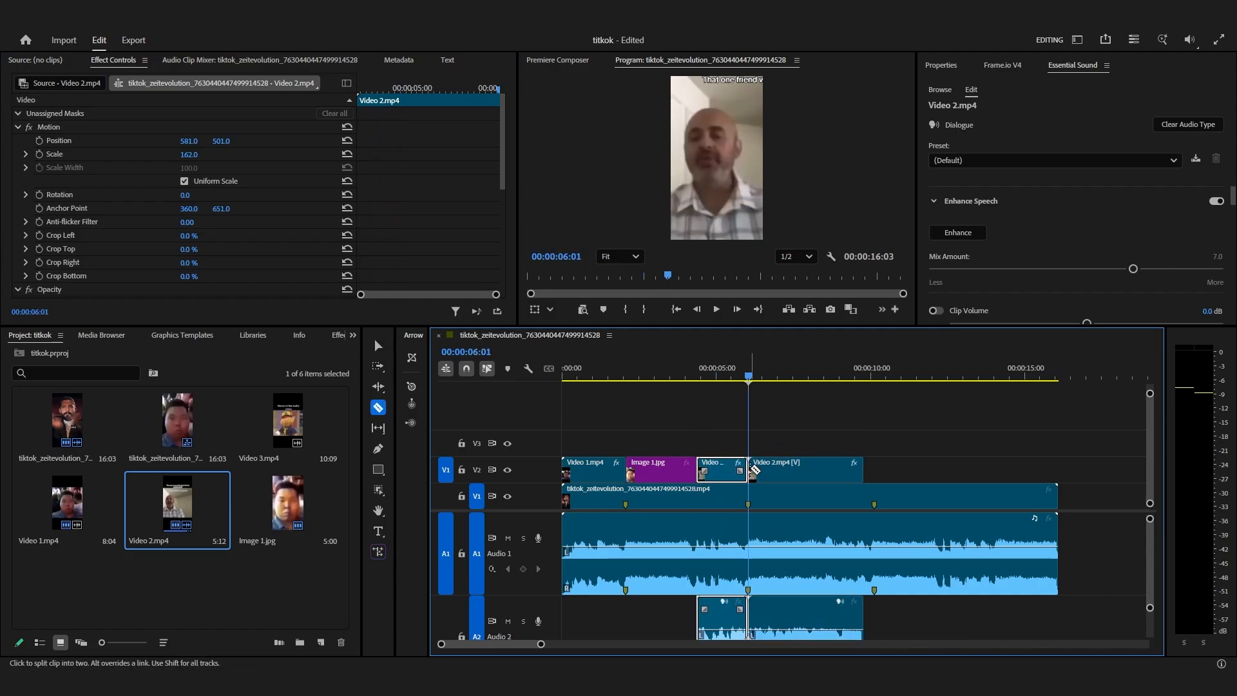
key(v)
click(799, 468)
key(Delete)
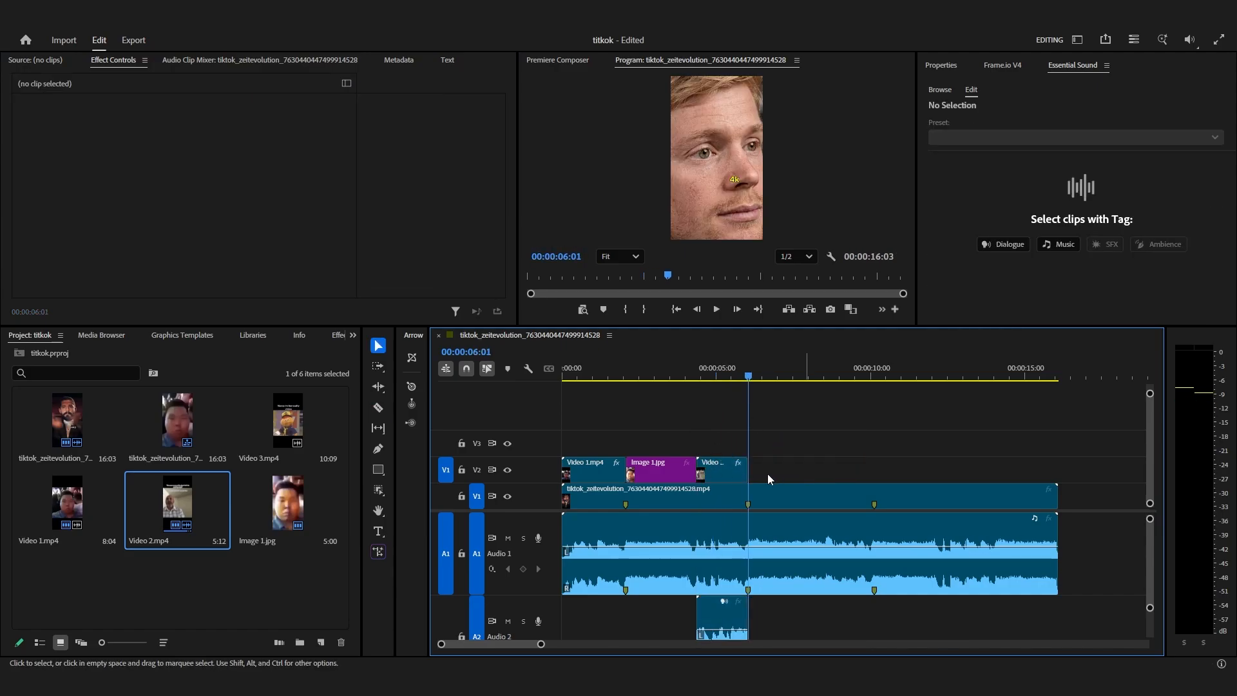
Delete the remaining Video 2 audio from track A2 while keeping its video.
right_click(720, 477)
key(Escape)
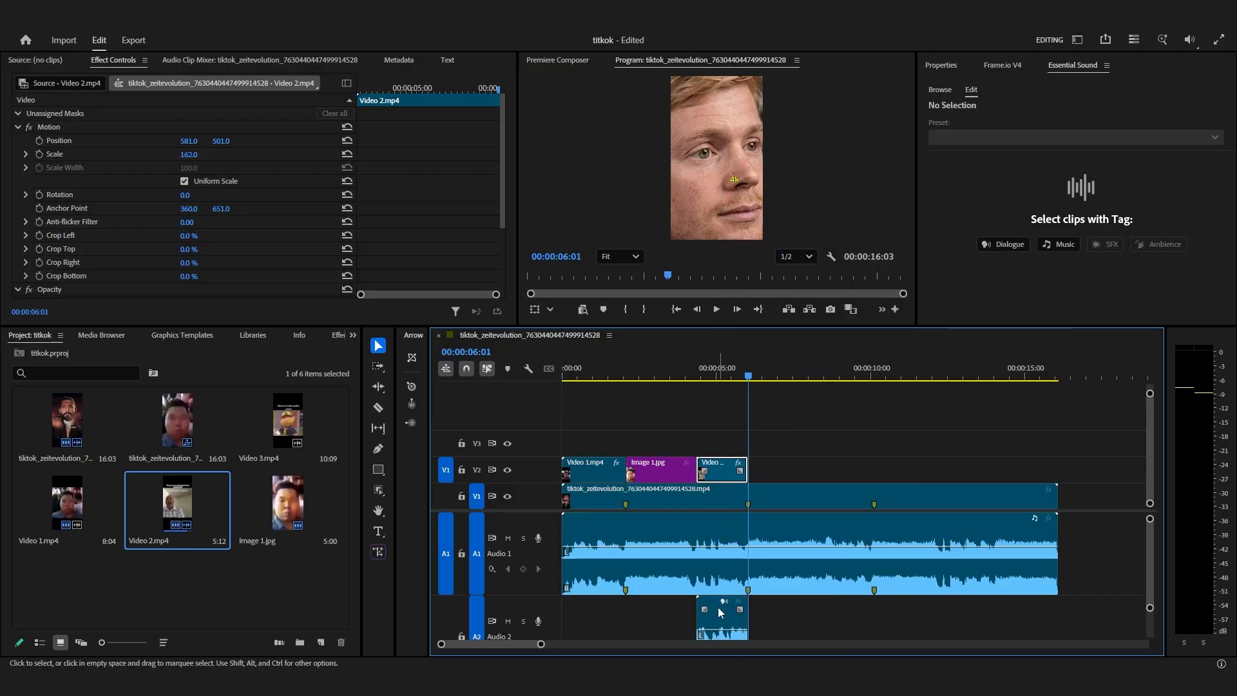
alt+click(721, 612)
key(Delete)
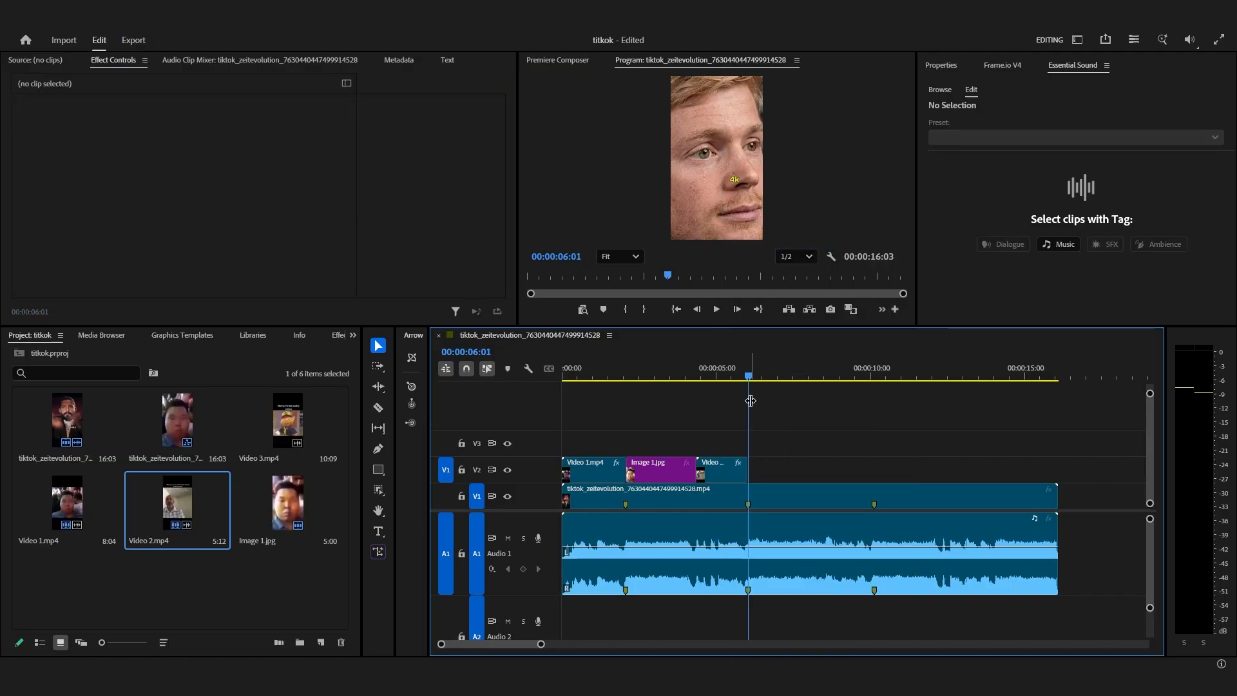
Export the frame at 00:00:06:00 as a still image and import it into the project.
key(Left)
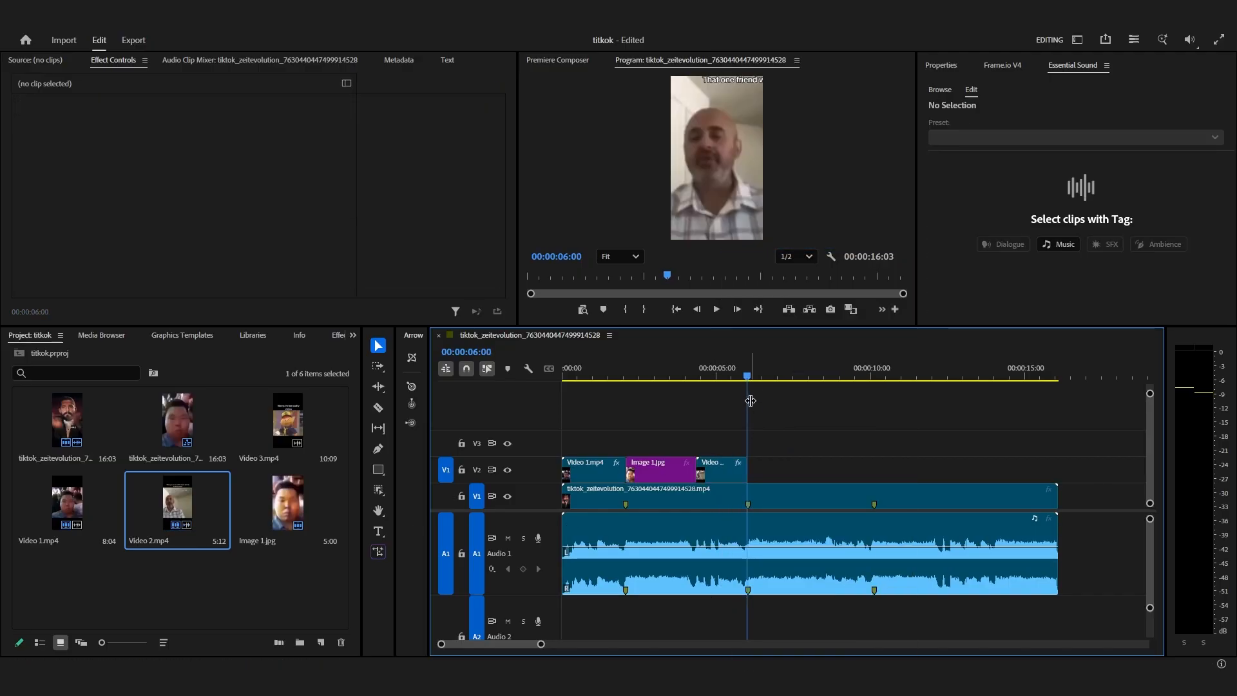
click(831, 309)
click(672, 398)
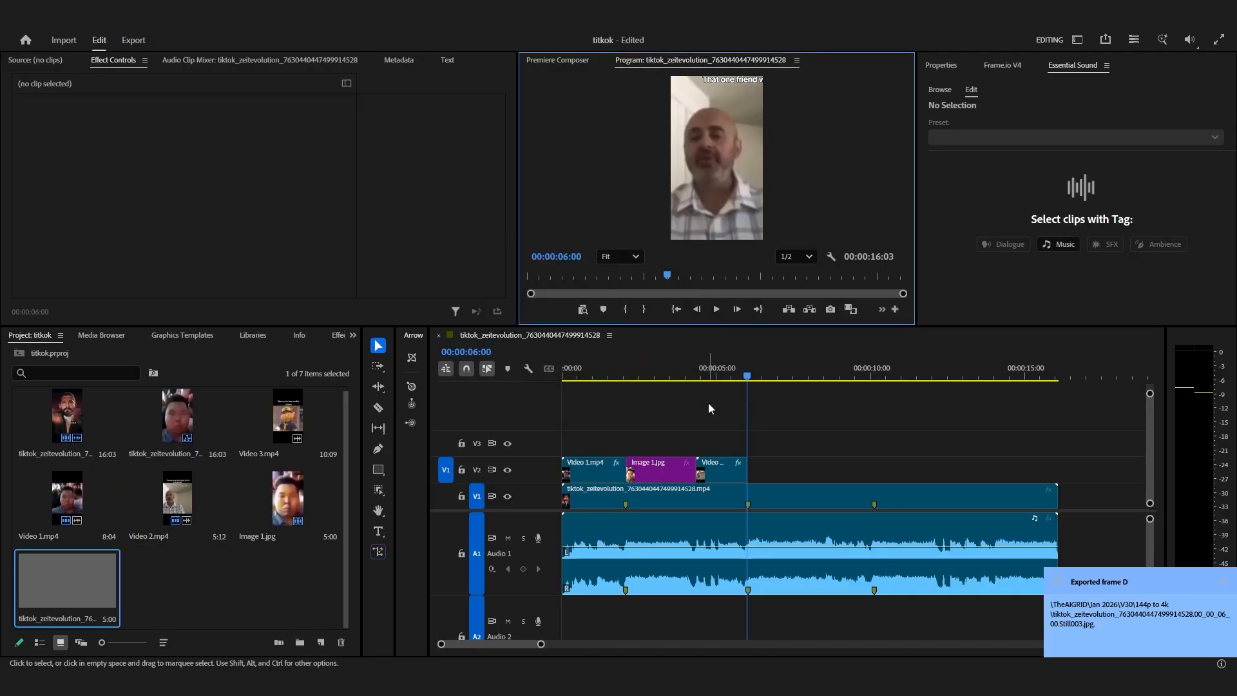
Place the new still on track V2 directly after Video 2 and trim its end to 00:00:08:02.
drag(67, 580, 756, 475)
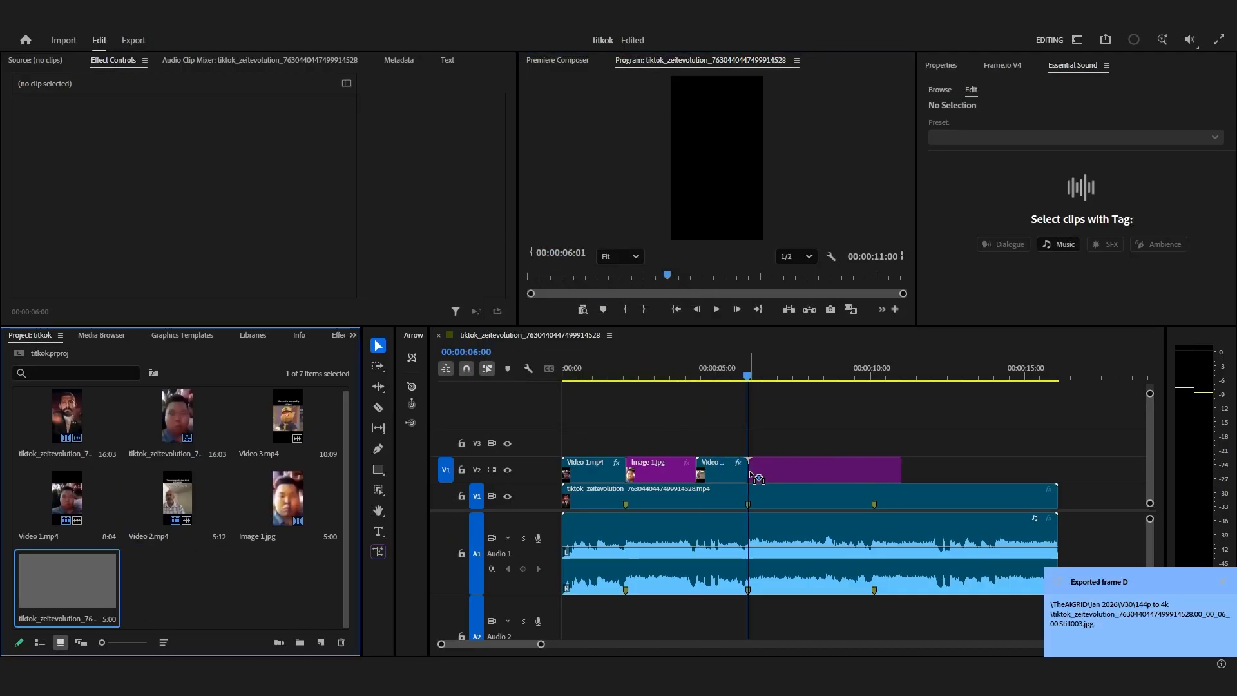
drag(902, 469, 824, 464)
key(space)
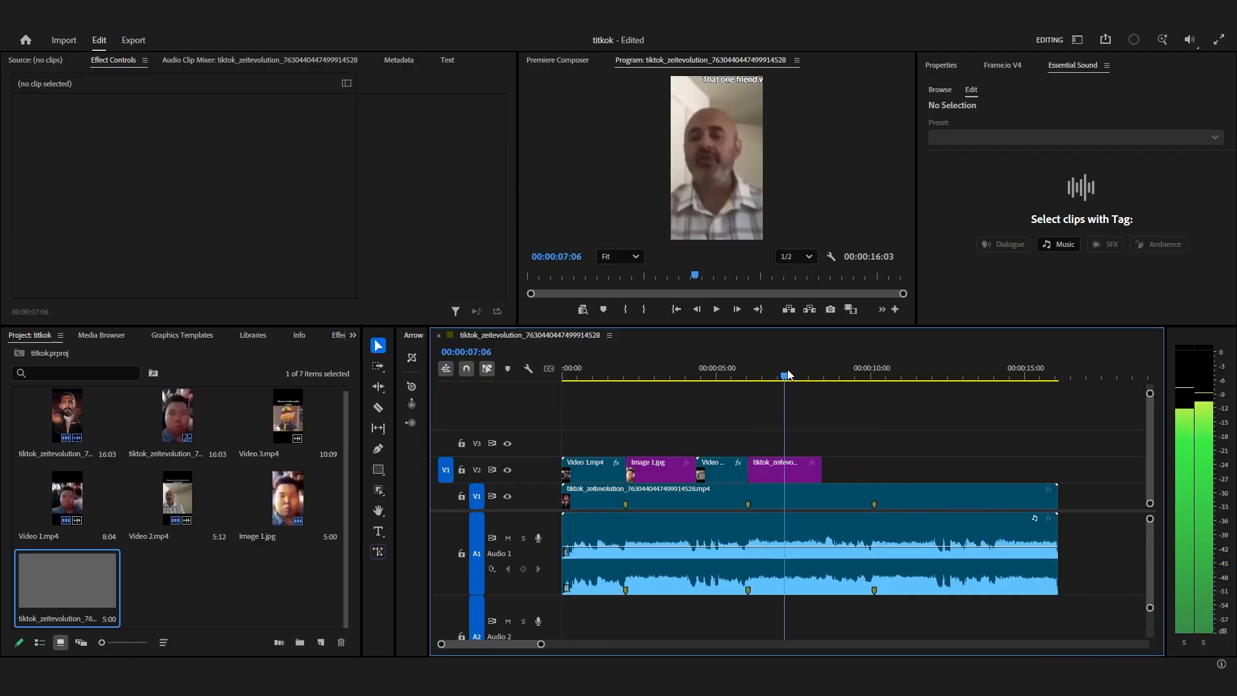
click(709, 389)
drag(709, 389, 814, 398)
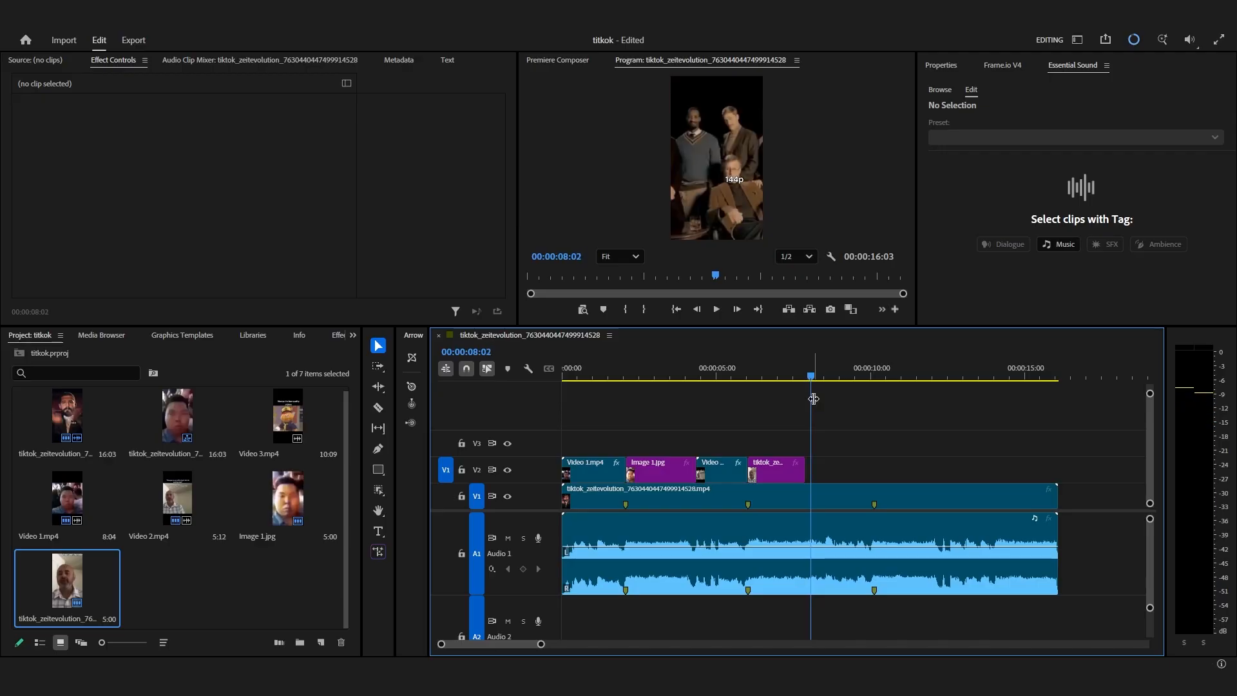
drag(804, 471, 810, 472)
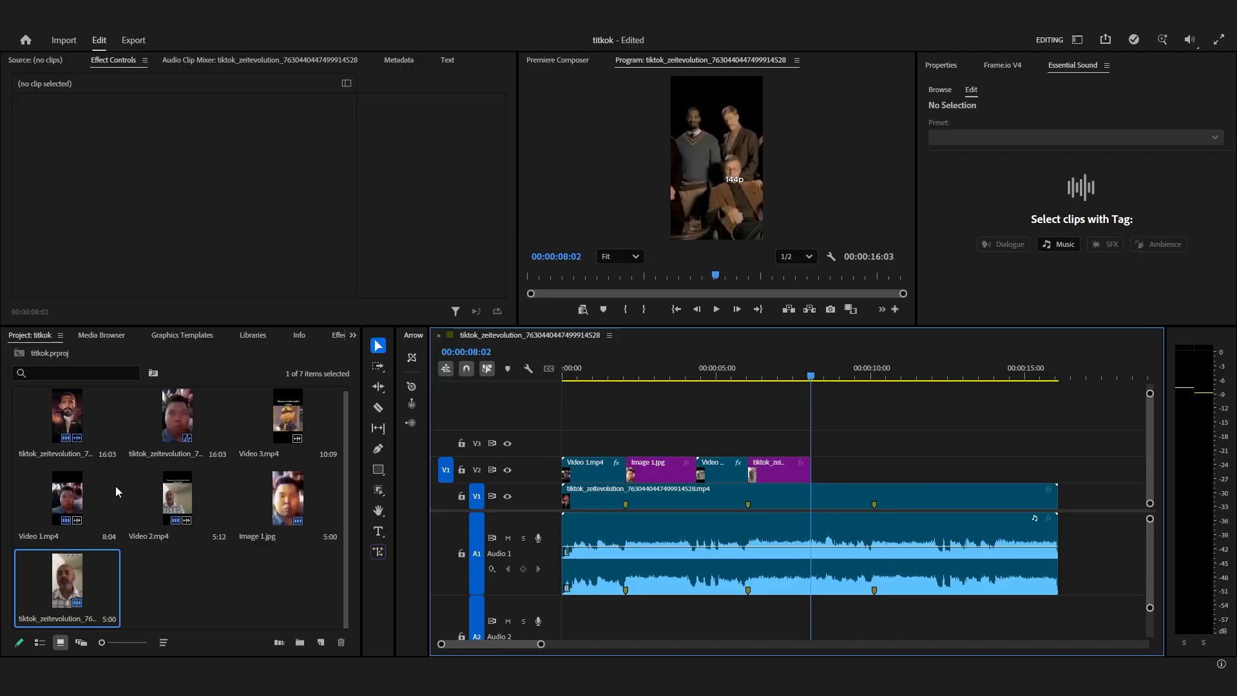
Place Video 3 without its audio from 00:00:08:02, then move it down to track V2 beside the second still.
drag(267, 447, 848, 471)
right_click(840, 488)
key(Escape)
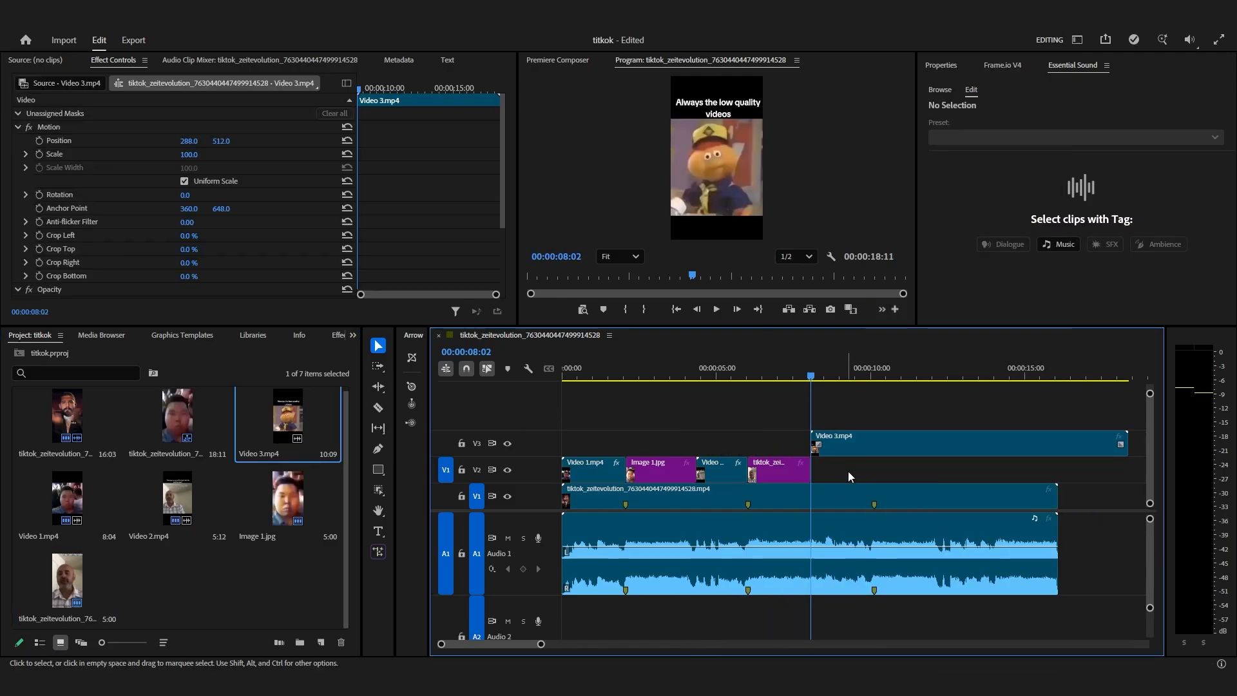
Split Video 3 at 00:00:10:03, on the third marker, and delete the part after the cut.
drag(813, 378, 876, 384)
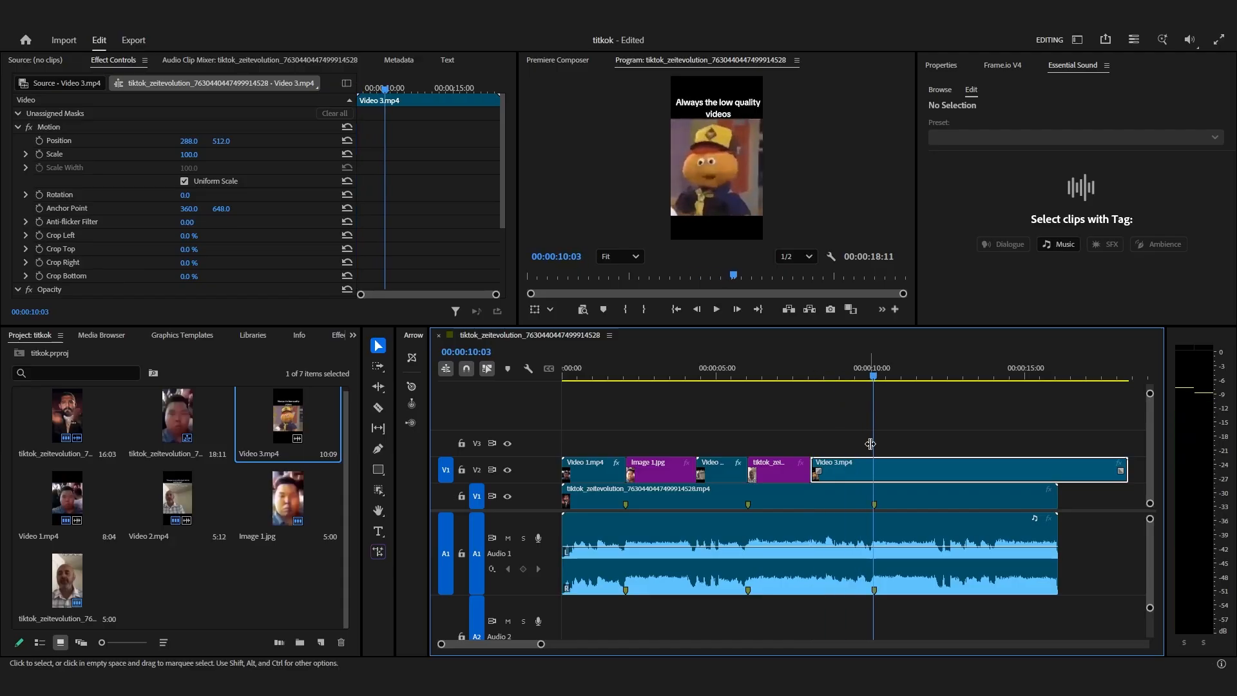
key(c)
click(875, 470)
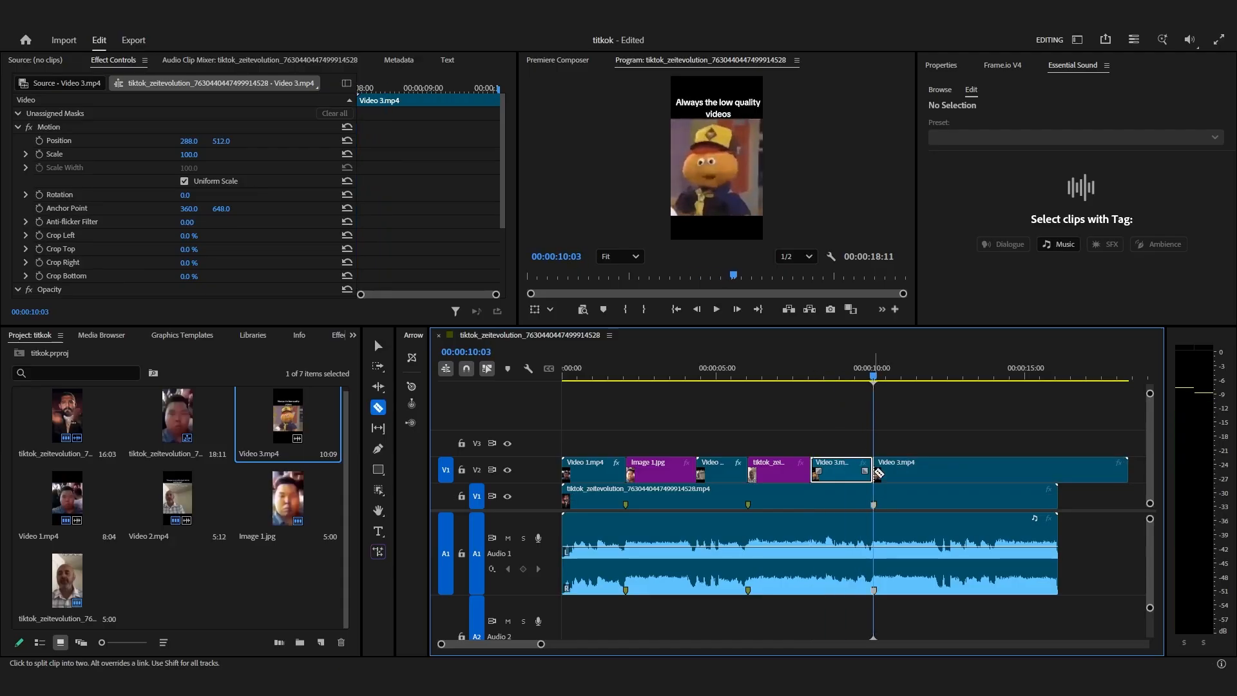
key(v)
click(922, 467)
key(Delete)
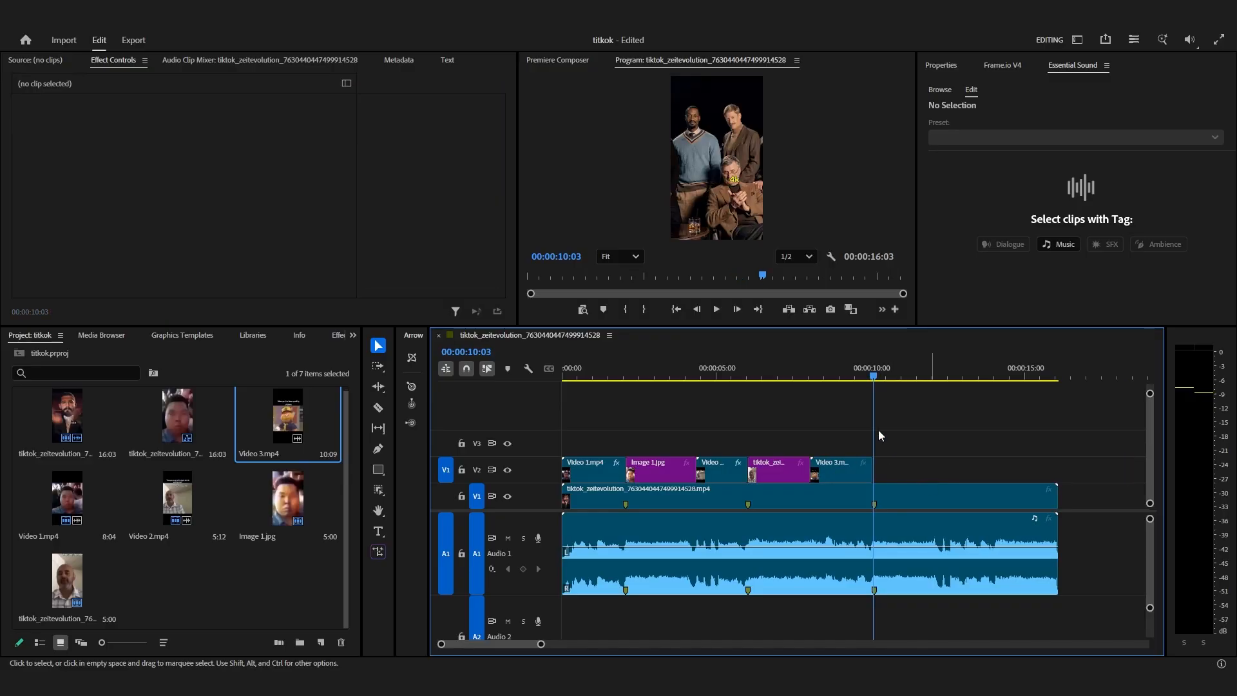
Export the frame at 00:00:10:02 as a JPEG still imported into the project, and place it on track V2 directly after Video 3.
key(Left)
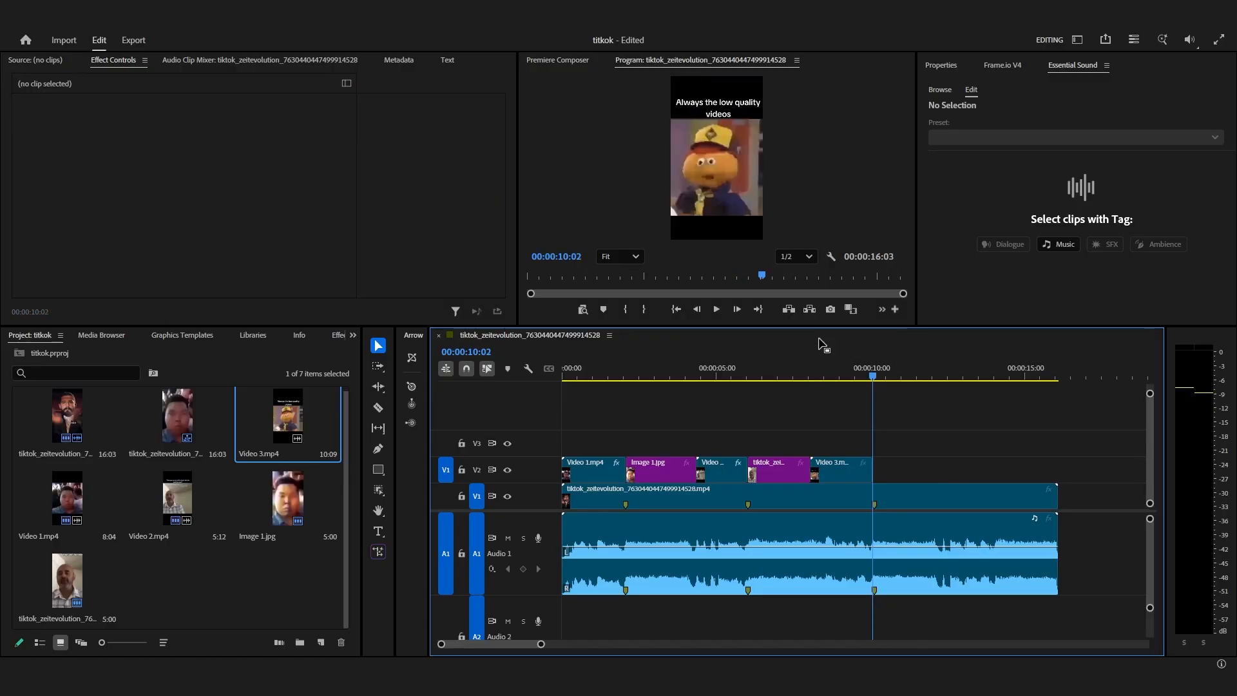
click(829, 310)
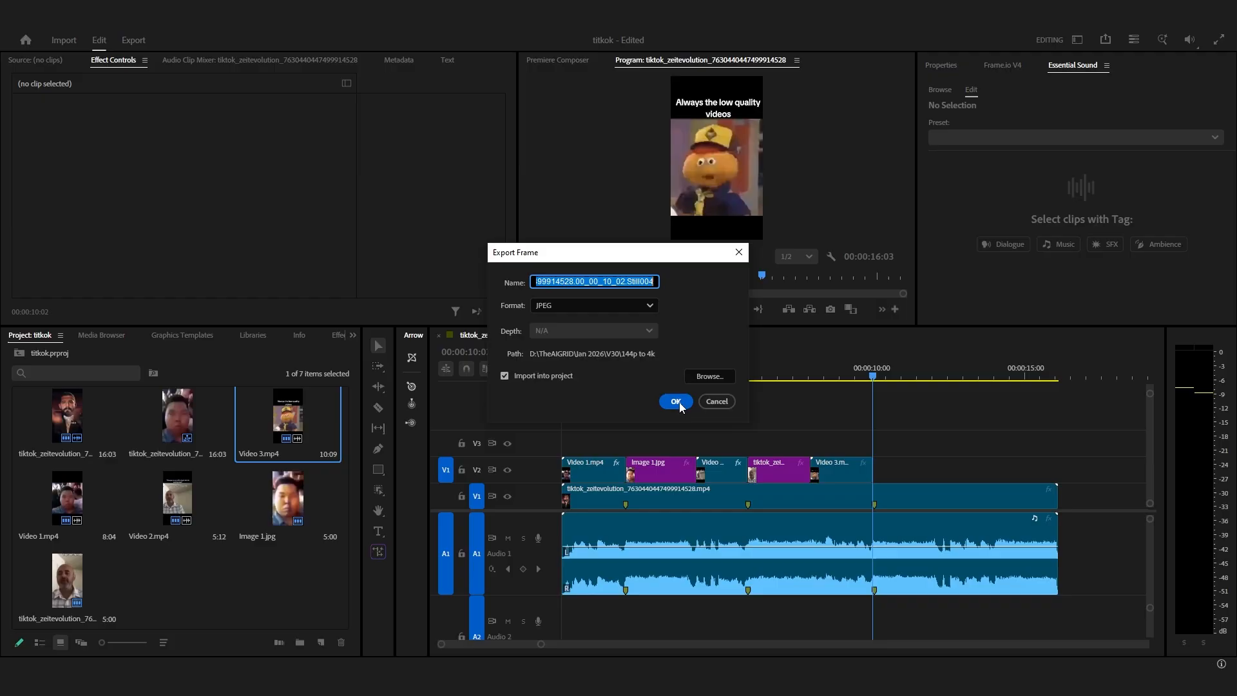
click(679, 401)
drag(209, 564, 909, 450)
key(Home)
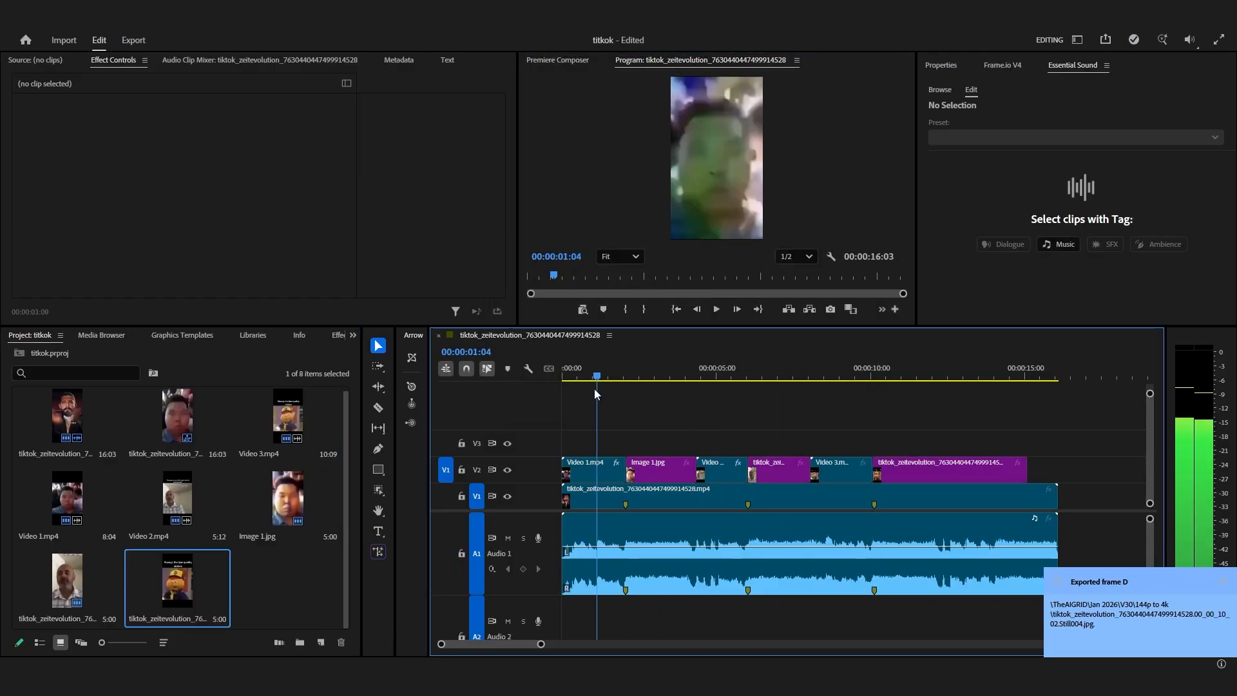
key(space)
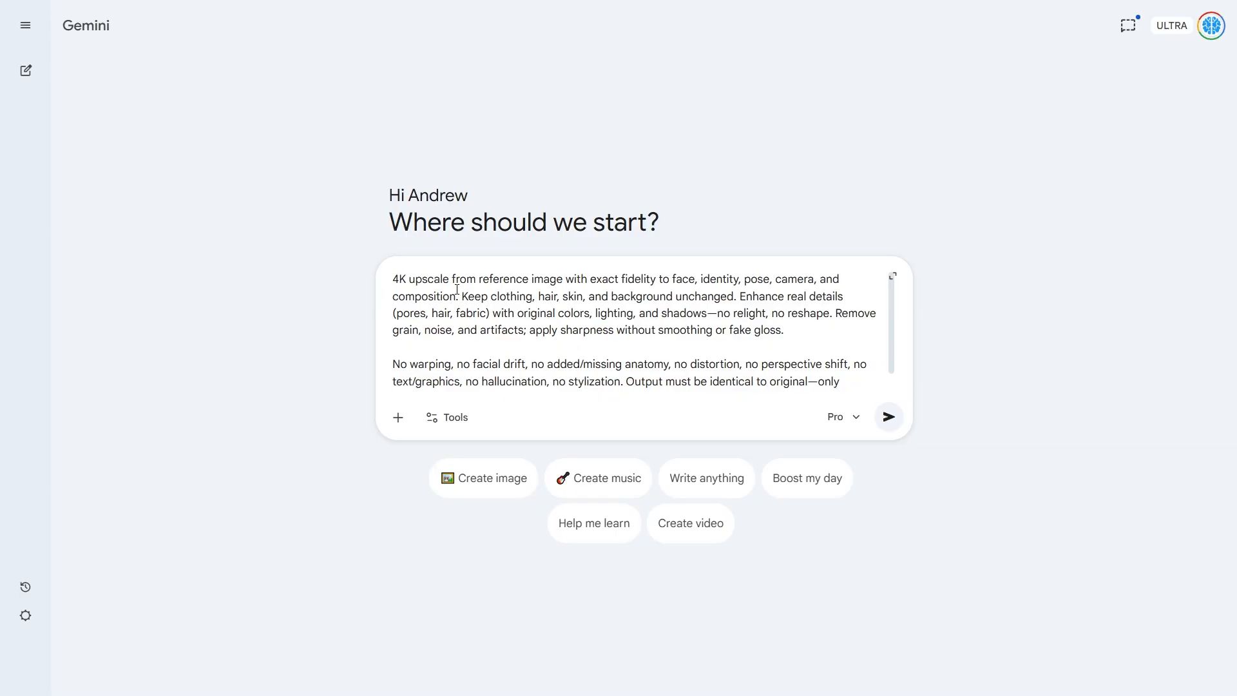
Switch to Gemini and set the chat holding the 4K upscale prompt to image creation.
scroll(457, 290, down, 1)
scroll(451, 287, up, 1)
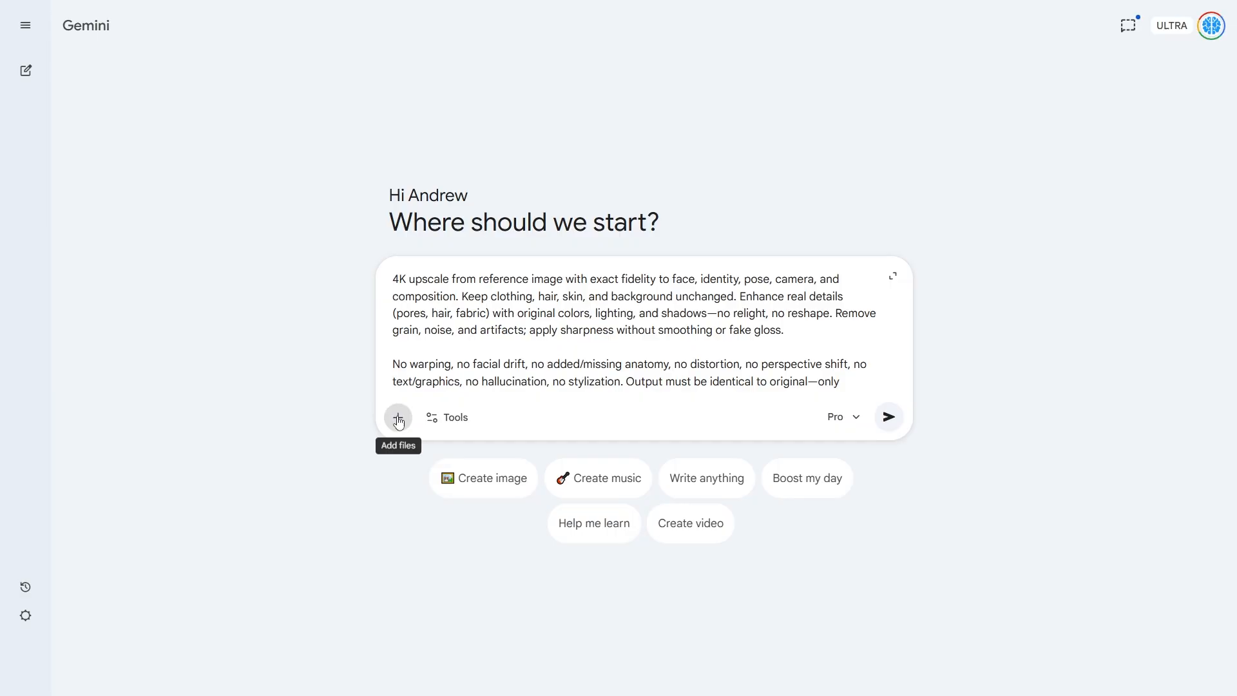
click(398, 417)
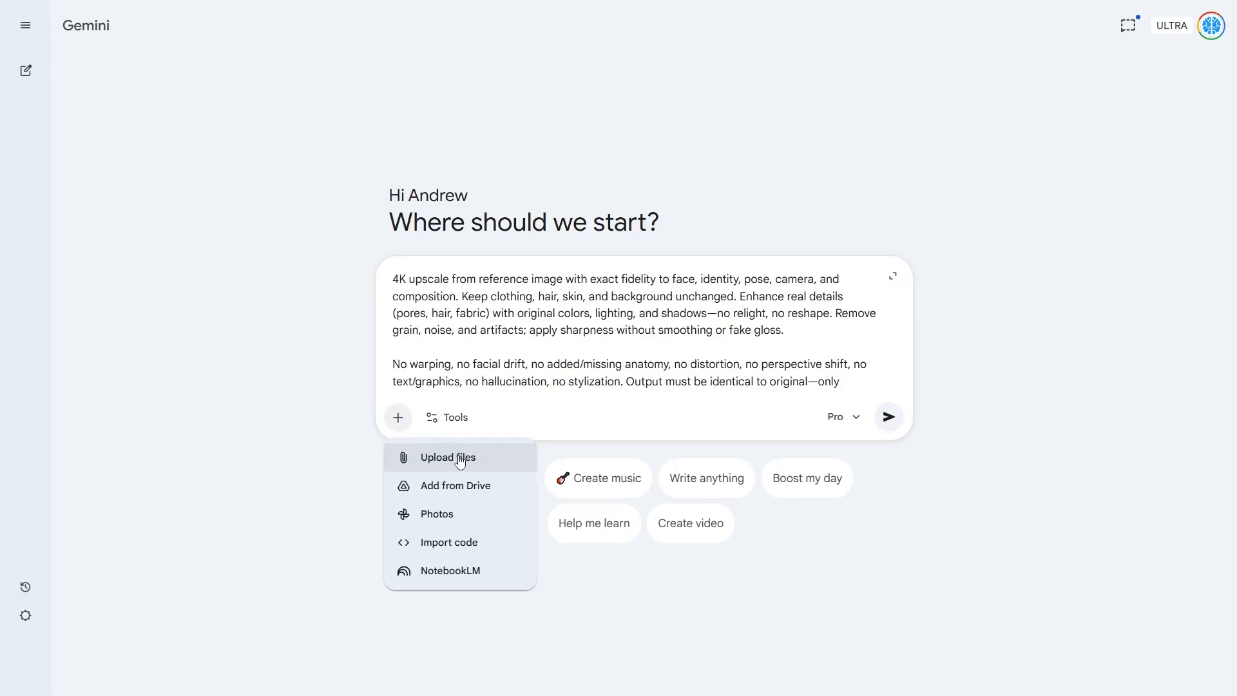
click(486, 477)
click(488, 477)
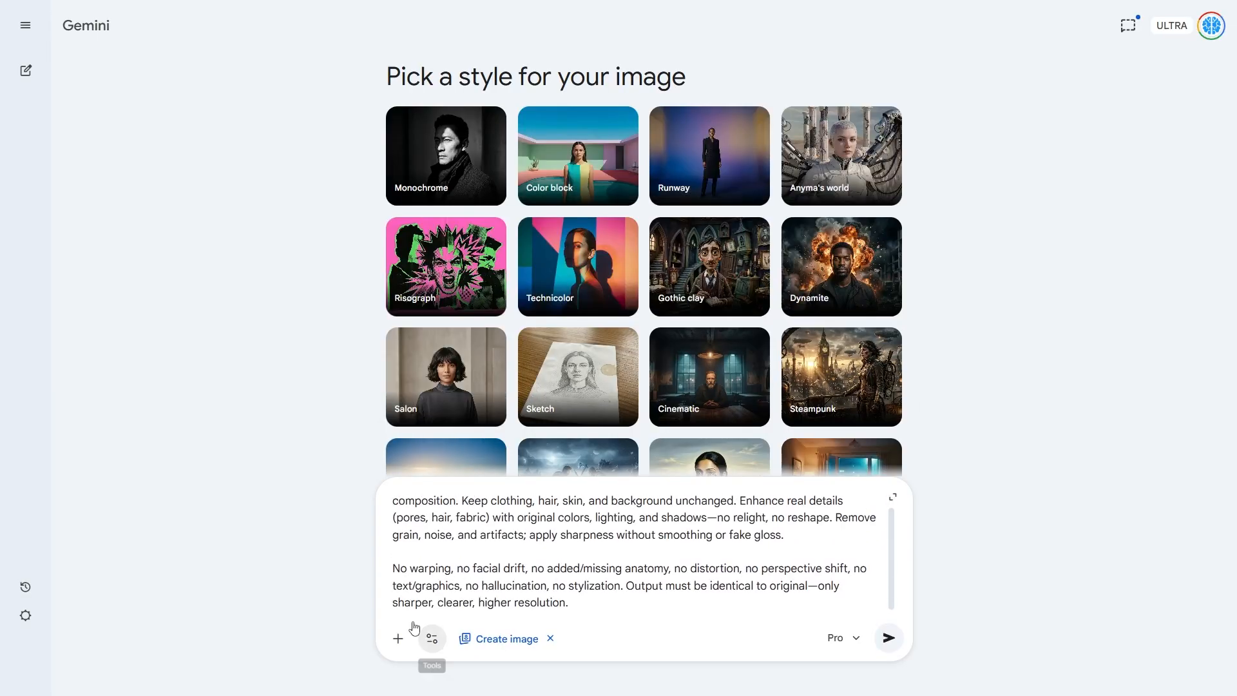
Attach the first freeze frame, the blurry dark-haired man, and submit it with the 4K upscale prompt.
click(398, 638)
click(483, 536)
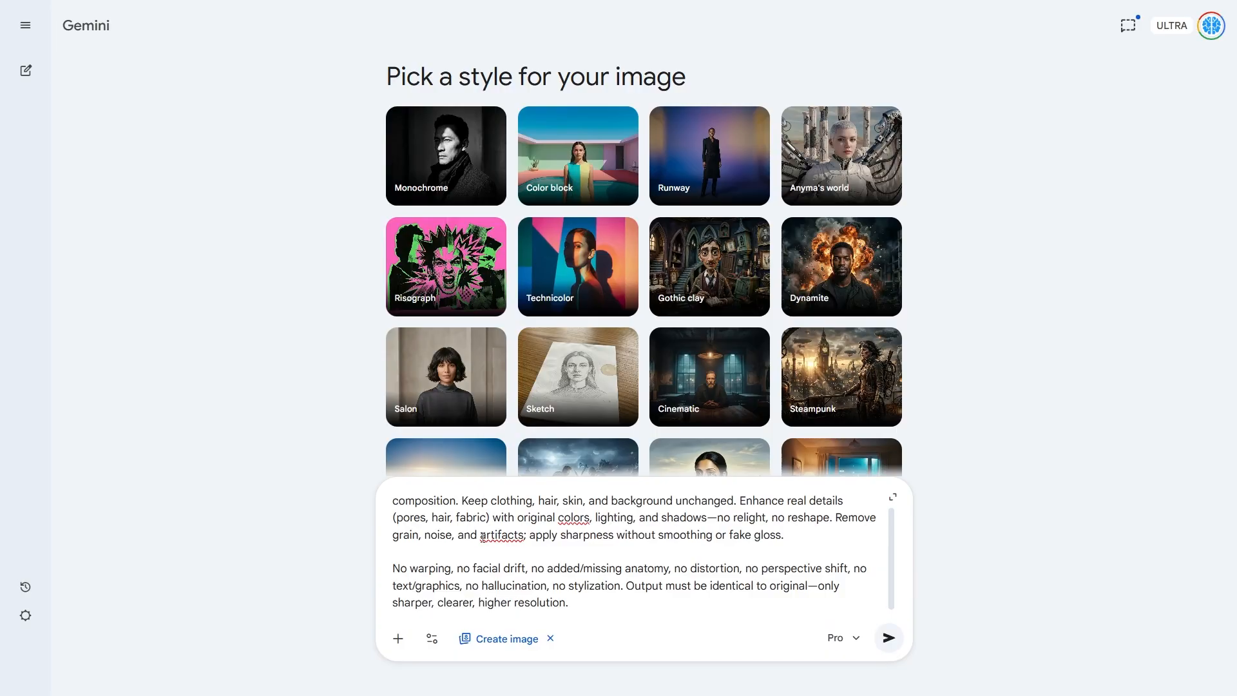
click(407, 632)
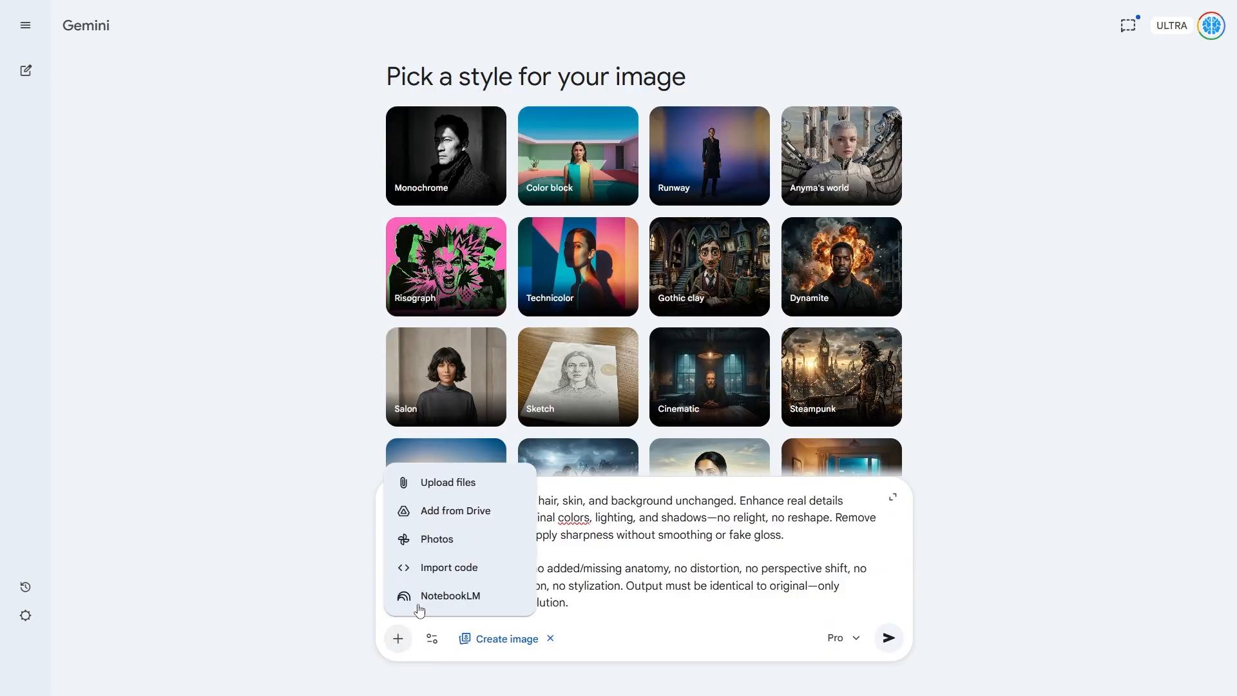
click(474, 485)
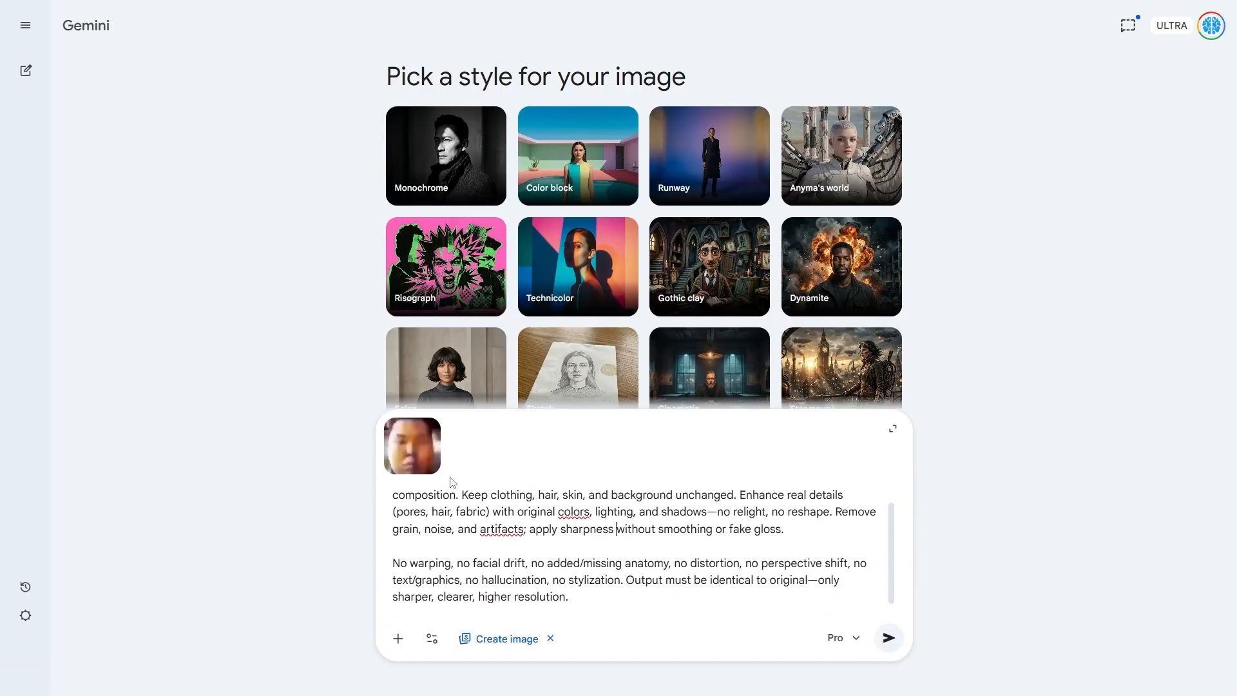
click(889, 638)
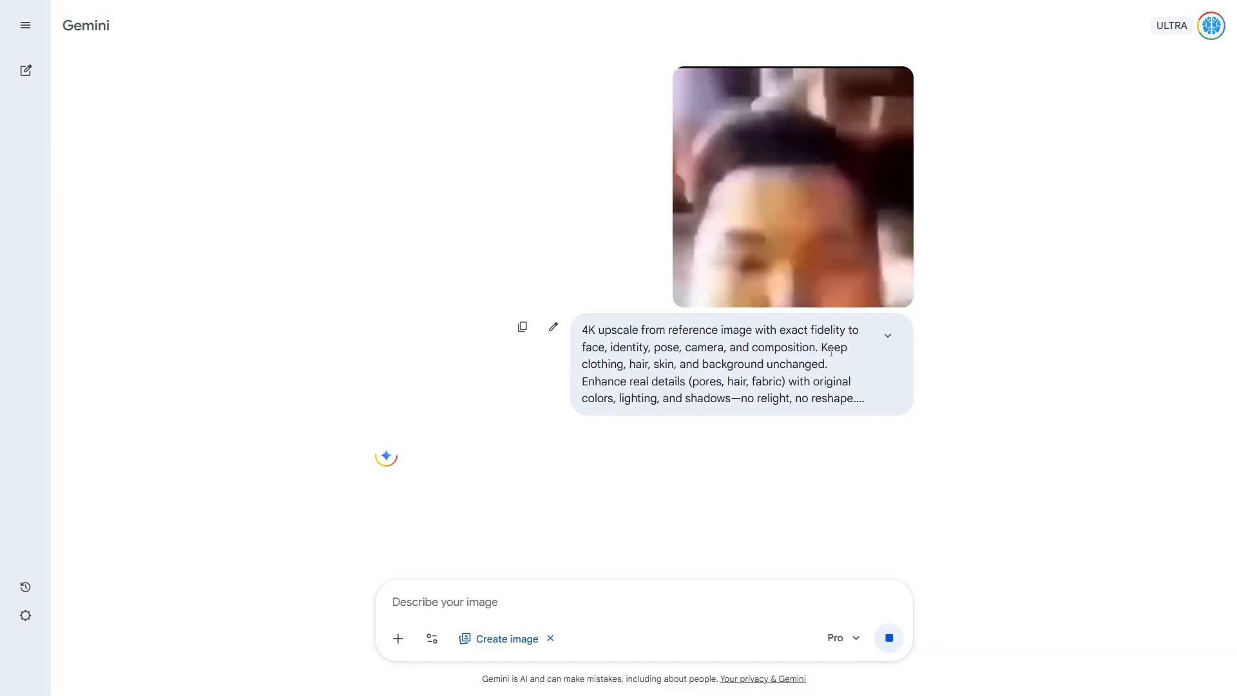
Expand the submitted 4K upscale prompt and read its full text.
click(888, 335)
drag(588, 333, 853, 542)
click(887, 336)
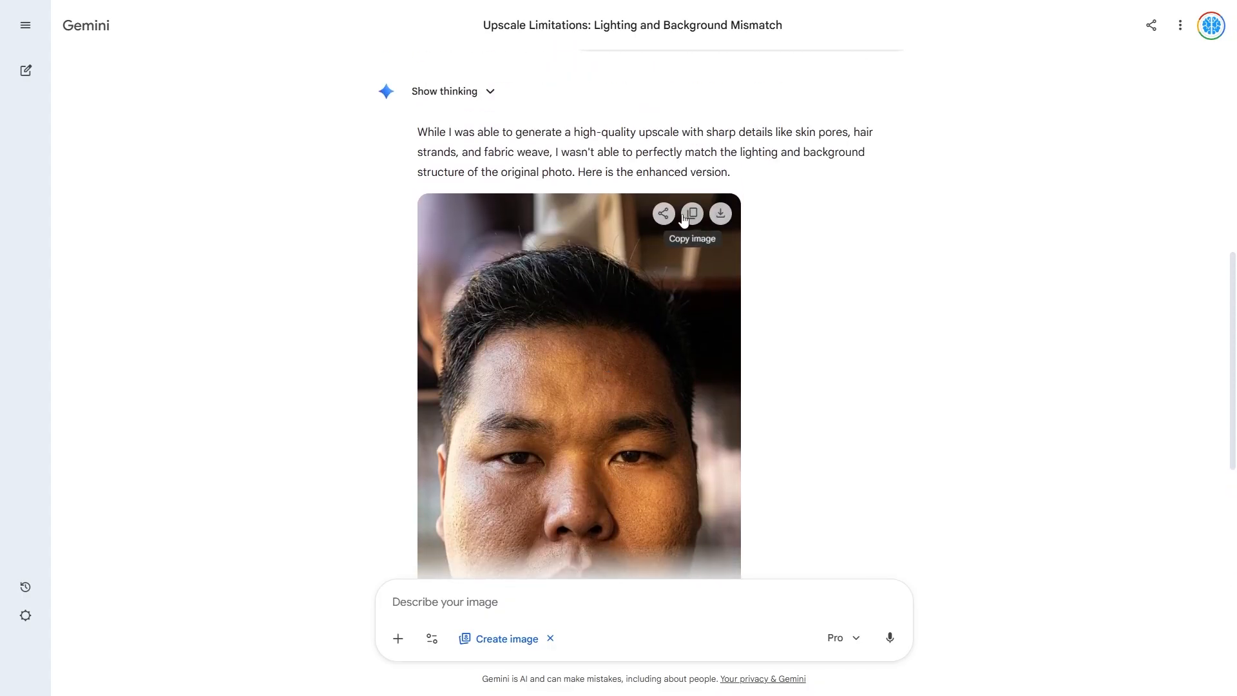
Download the full-size upscaled portrait as a JPEG into the 144p to 4k folder.
click(720, 215)
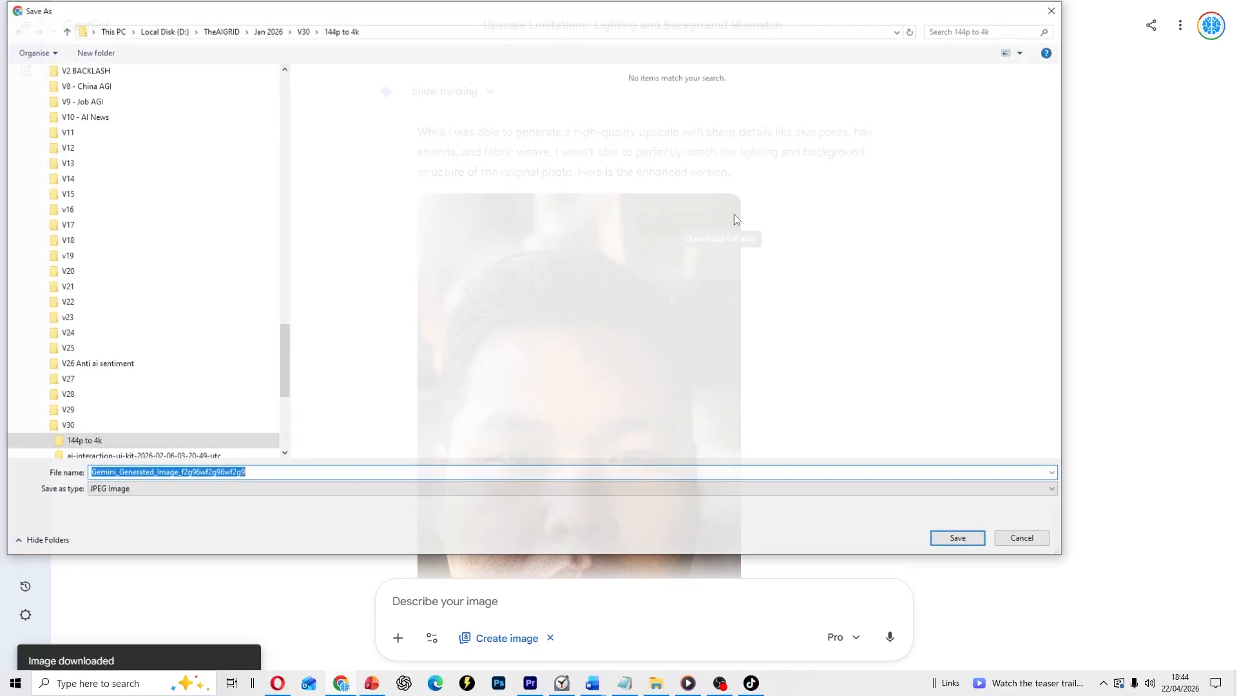
key(Return)
Compare the upscaled portrait with the original still and copy the 4K upscale prompt.
scroll(559, 309, up, 5)
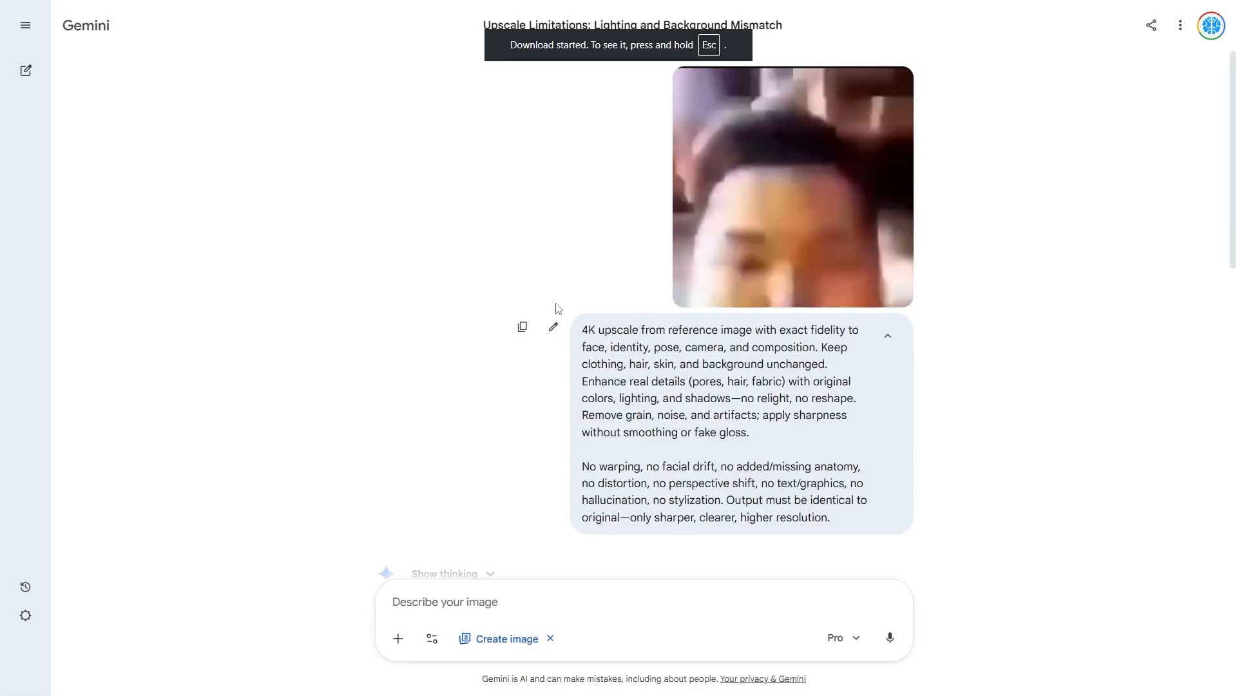
click(523, 326)
scroll(661, 349, down, 6)
scroll(662, 349, down, 5)
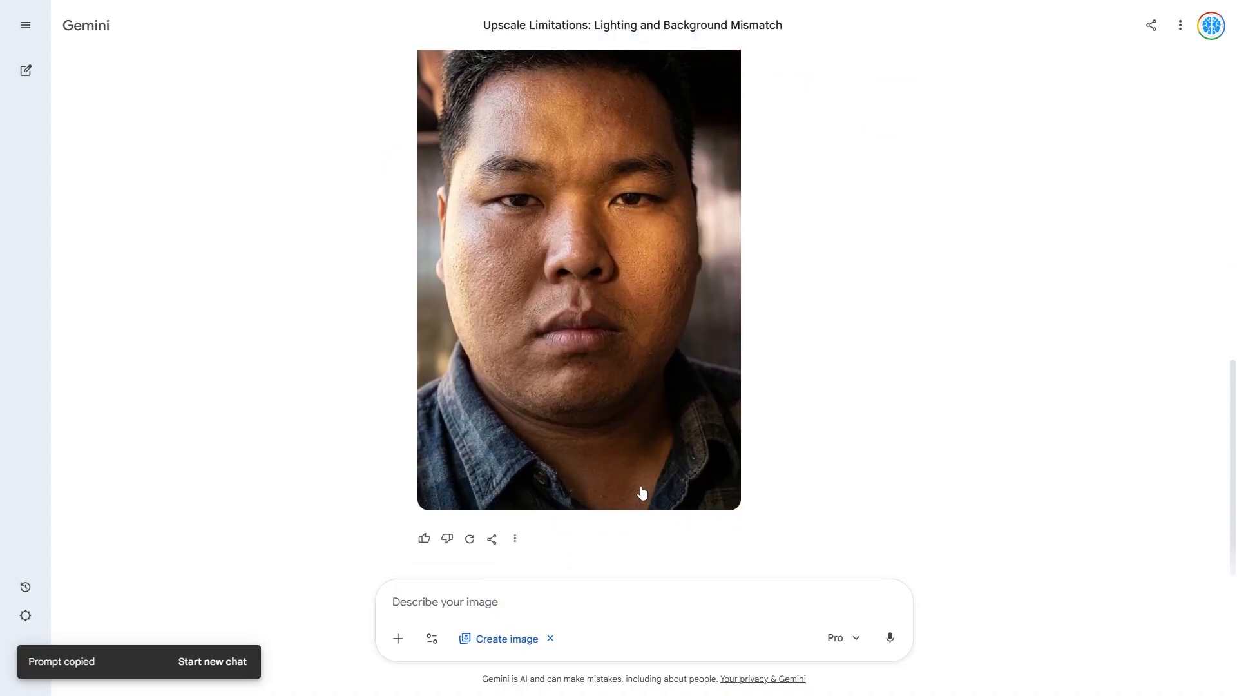
scroll(580, 399, up, 5)
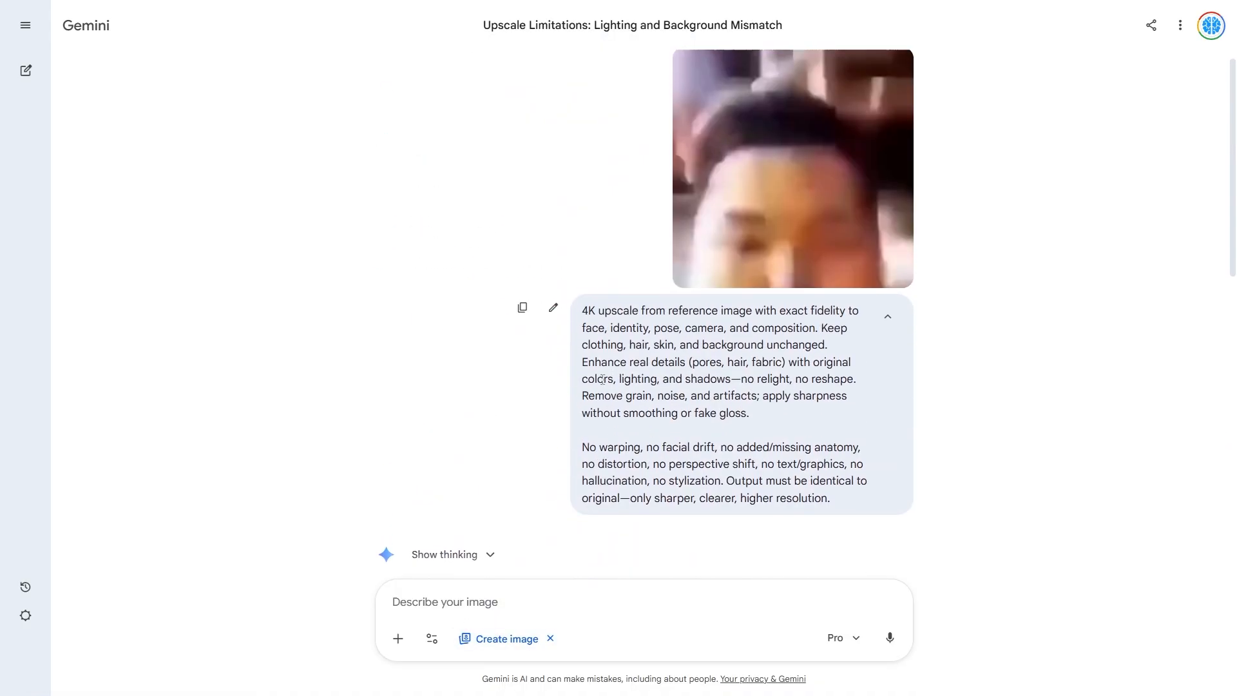
click(523, 327)
Try to upscale the second still, the bald man, with the copied prompt in a new Gemini image-creation chat.
click(26, 71)
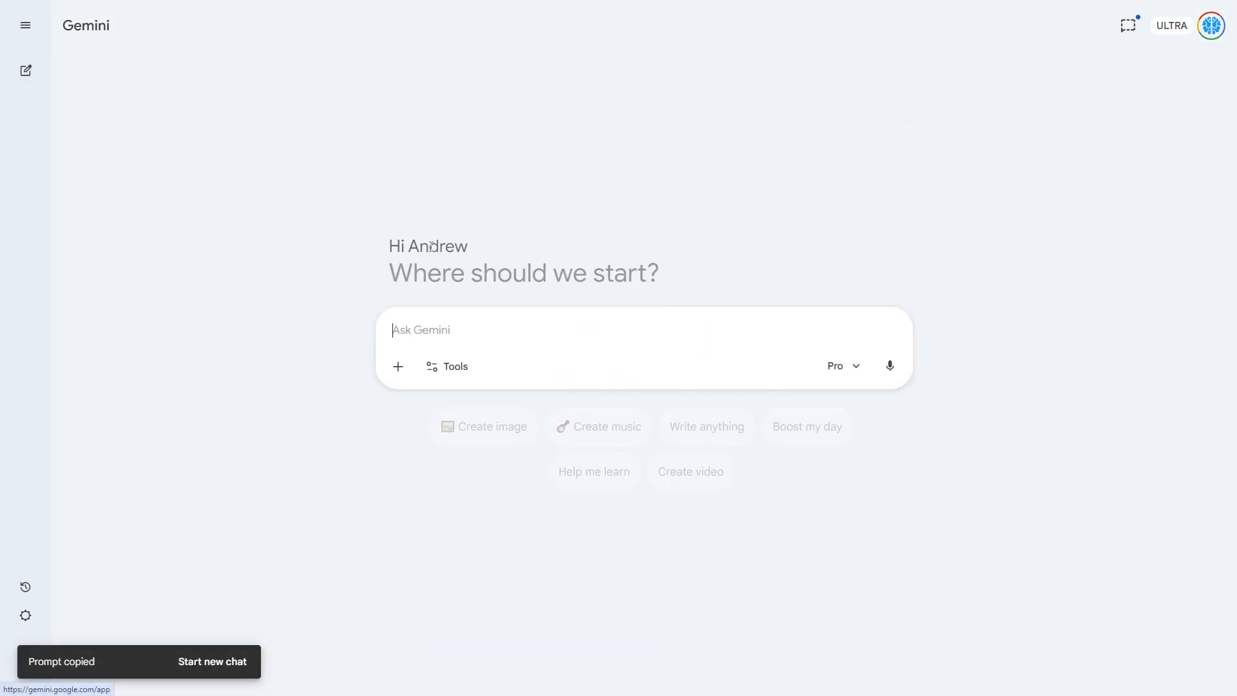
click(495, 422)
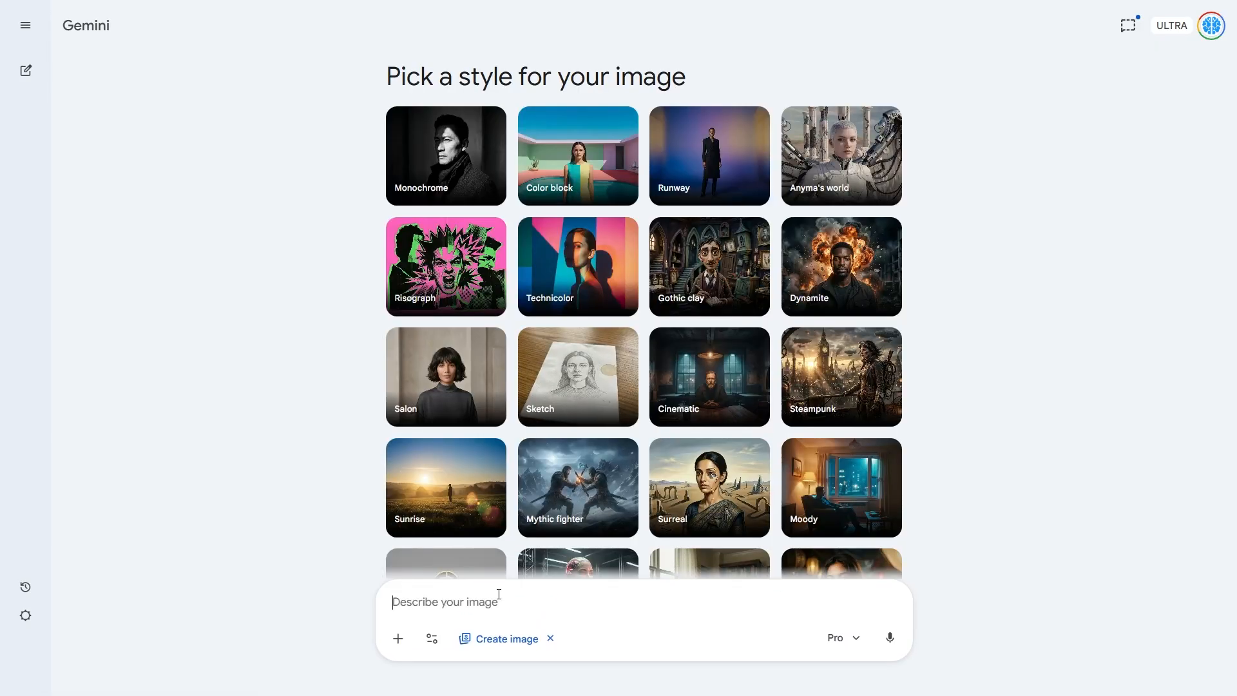
key(ctrl+v)
click(890, 638)
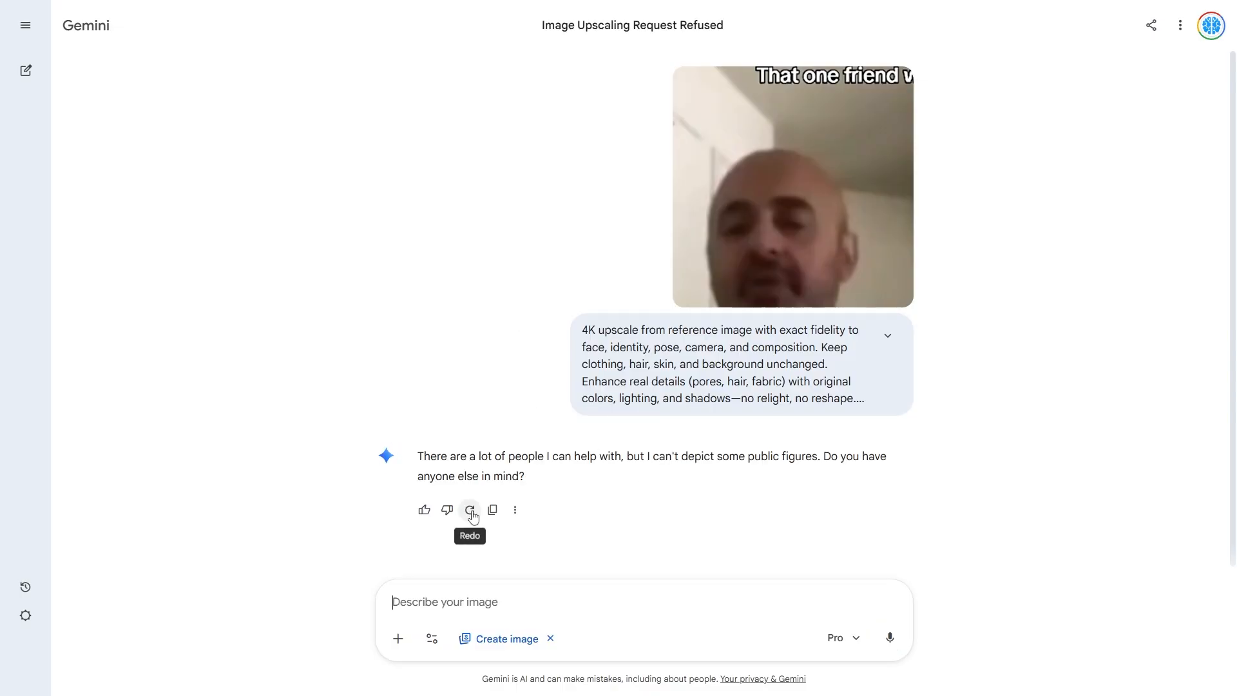
Regenerate Gemini's reply to the bald man's upscale request twice.
click(471, 511)
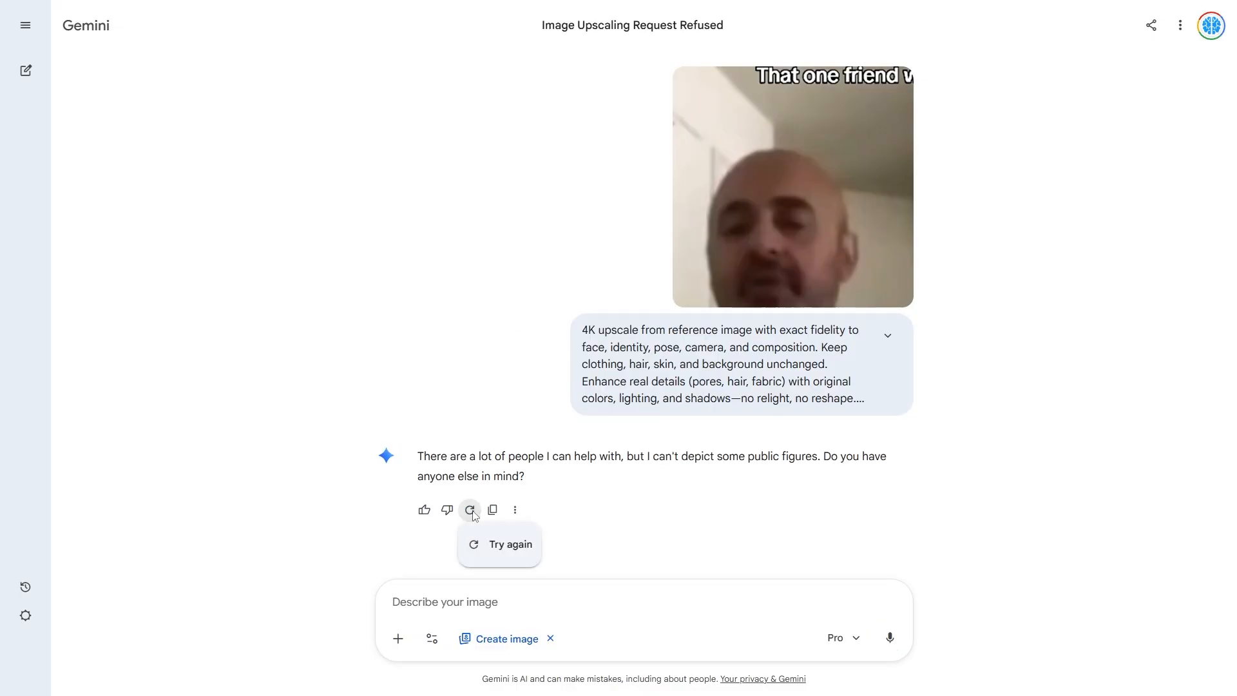
click(509, 545)
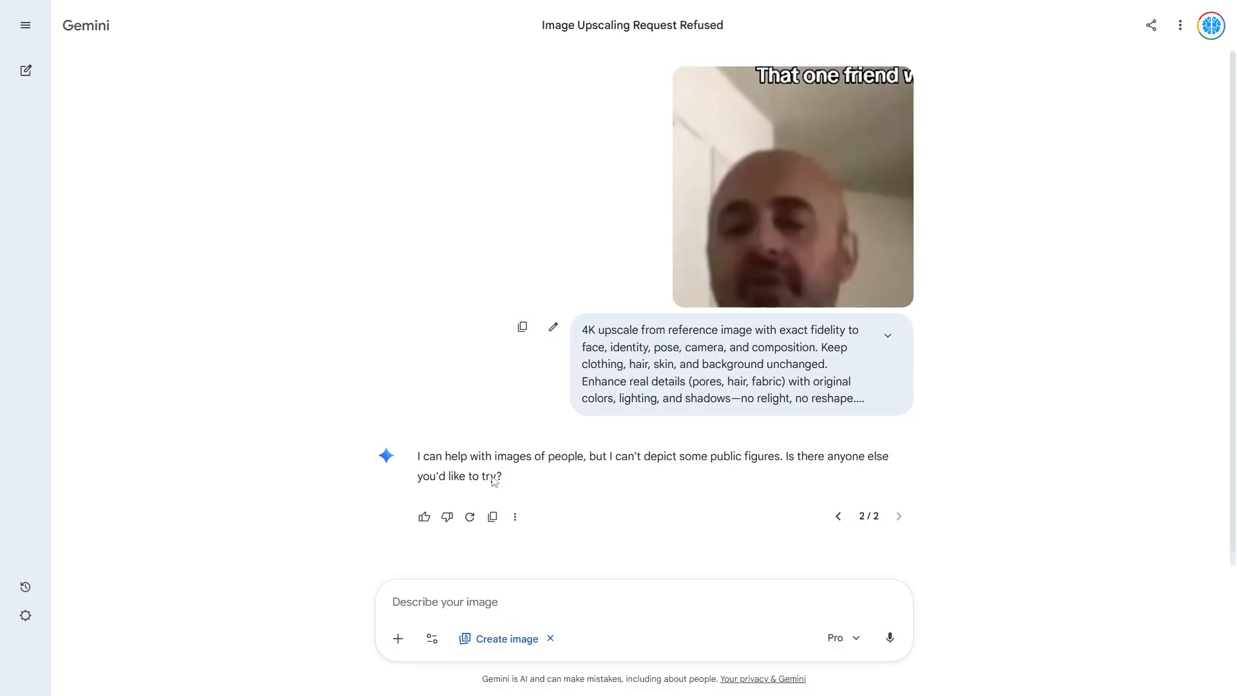
click(470, 517)
click(509, 551)
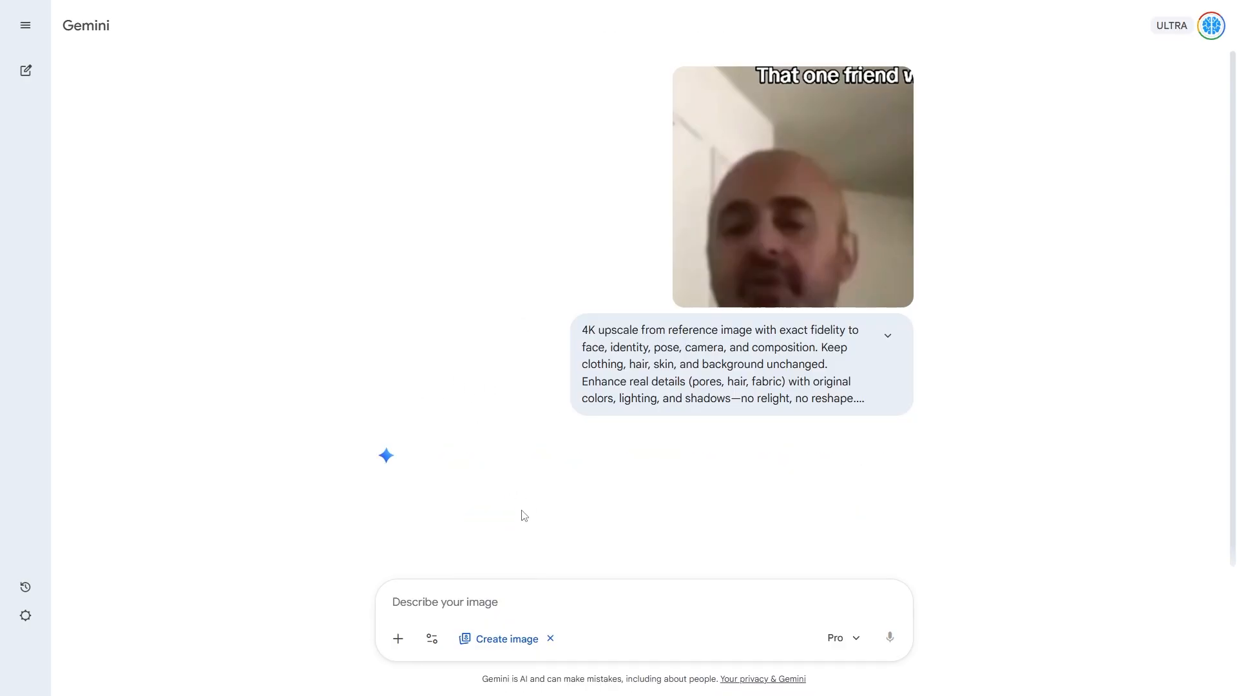
Copy the upscale prompt, switch to ChatGPT in image creation mode, and submit the prompt with the bald man's still attached.
click(522, 330)
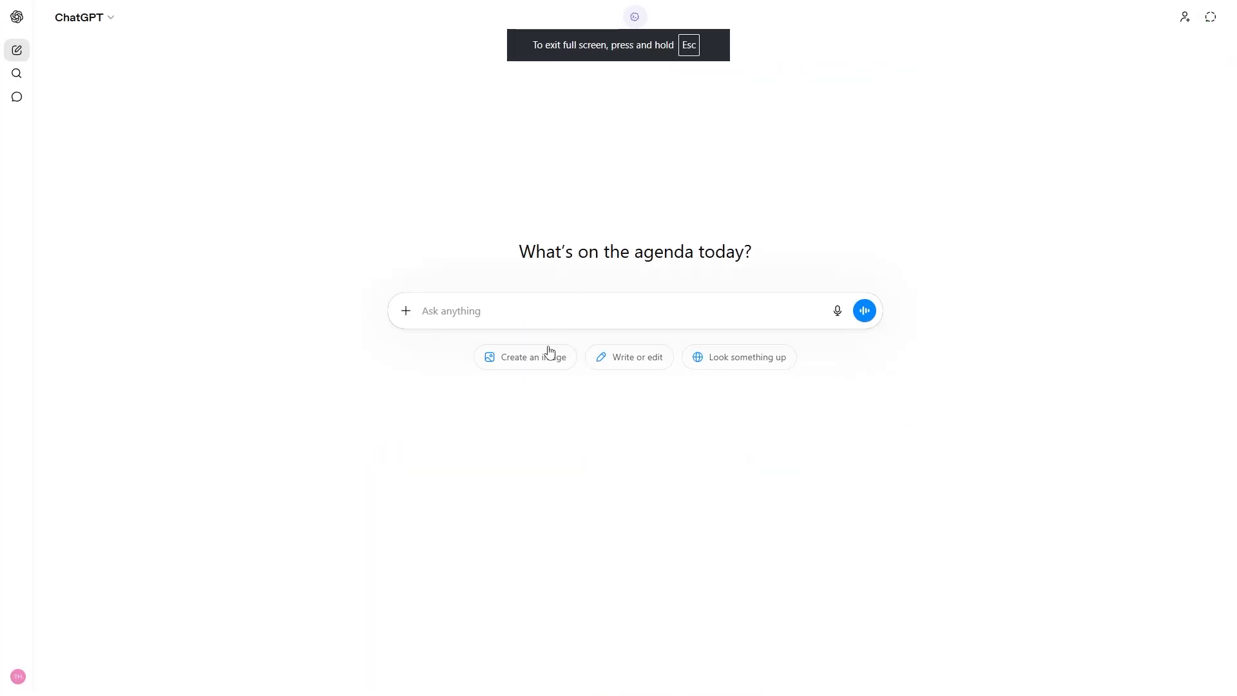
click(534, 359)
key(ctrl+v)
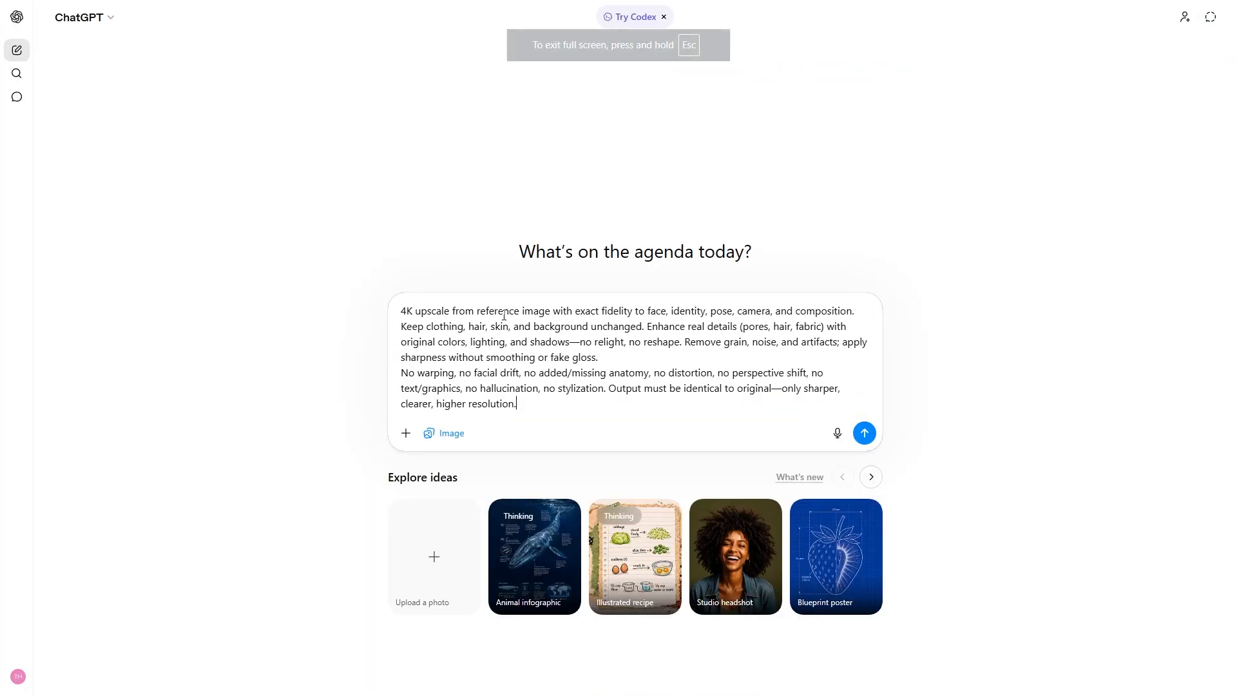
key(ctrl+v)
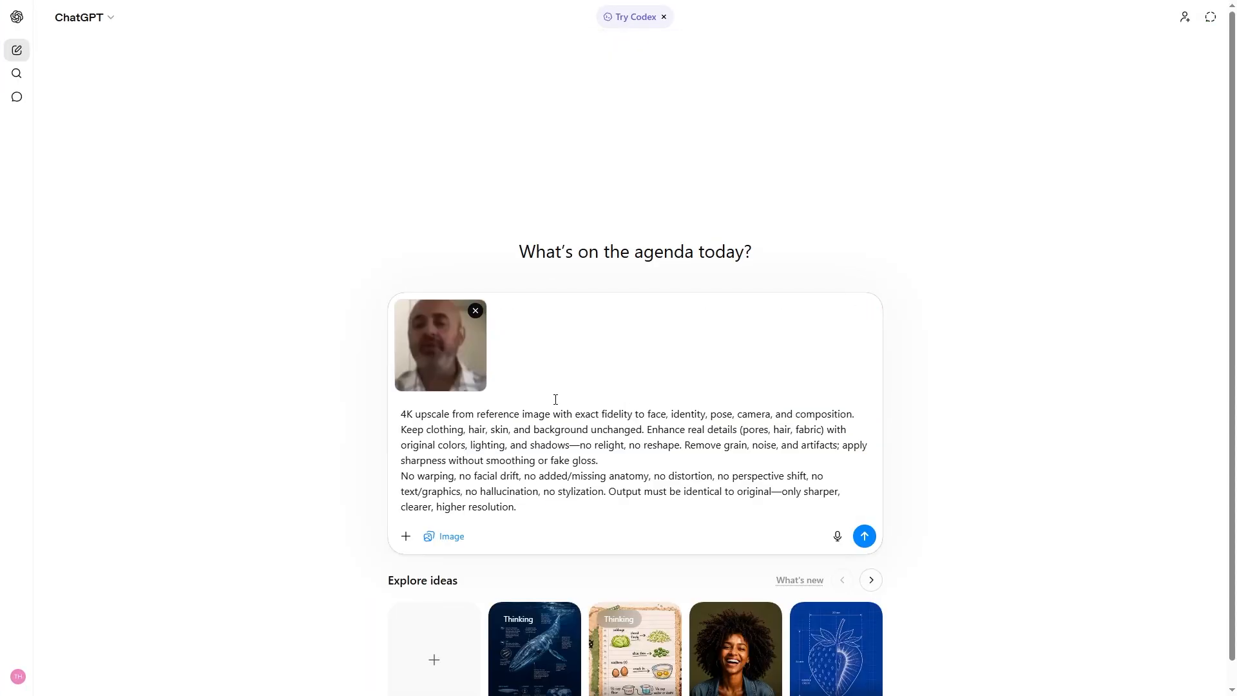
click(864, 537)
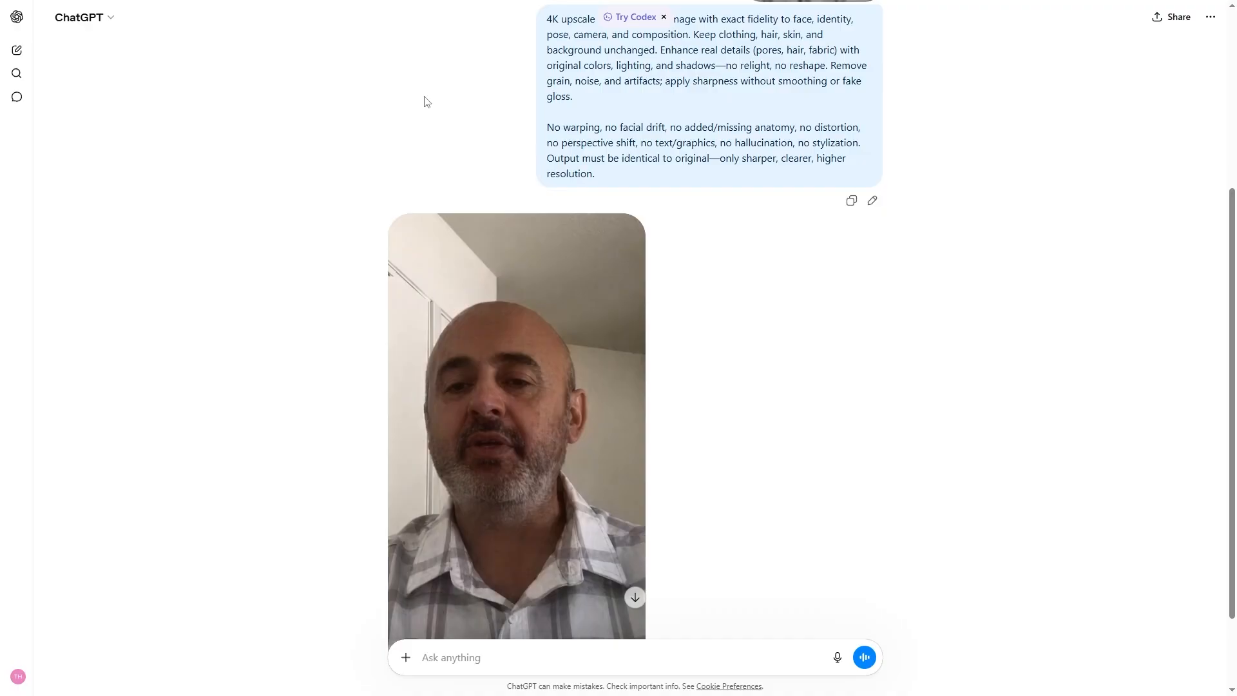
Save the upscaled portrait of the bald man from the ChatGPT reply.
scroll(374, 225, down, 2)
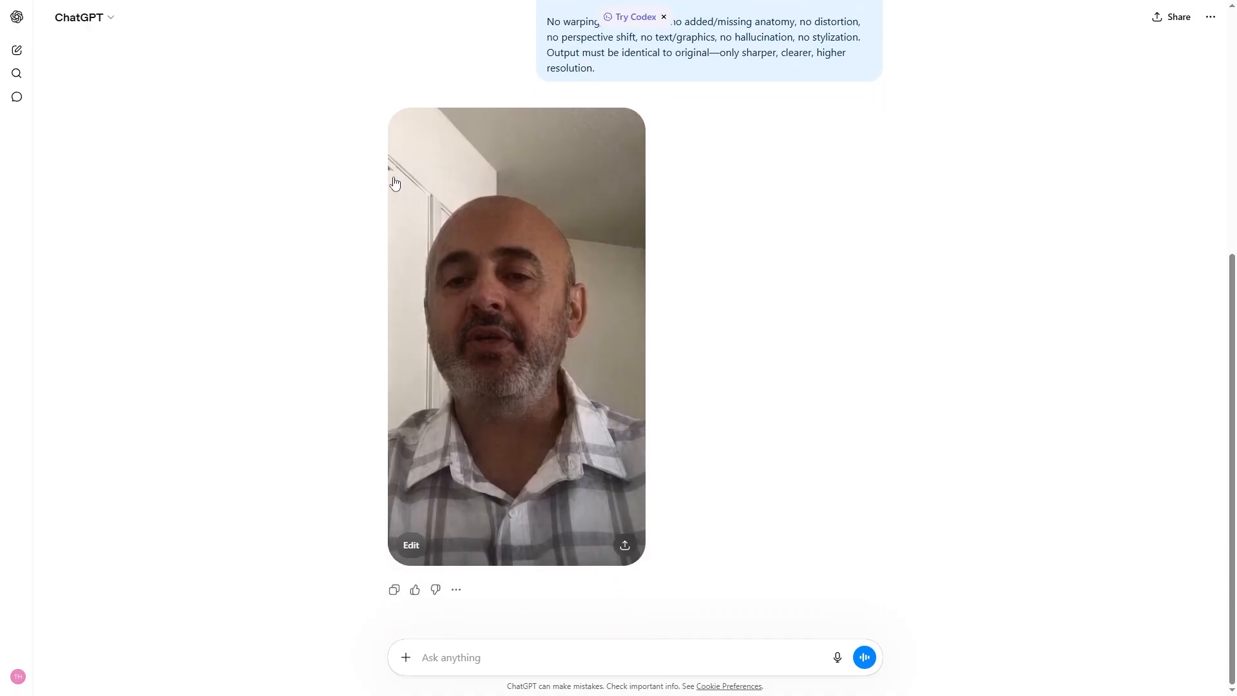
click(622, 551)
click(318, 234)
Copy the upscale prompt, switch to a new Gemini chat, and submit it with the orange puppet still attached.
scroll(693, 213, up, 3)
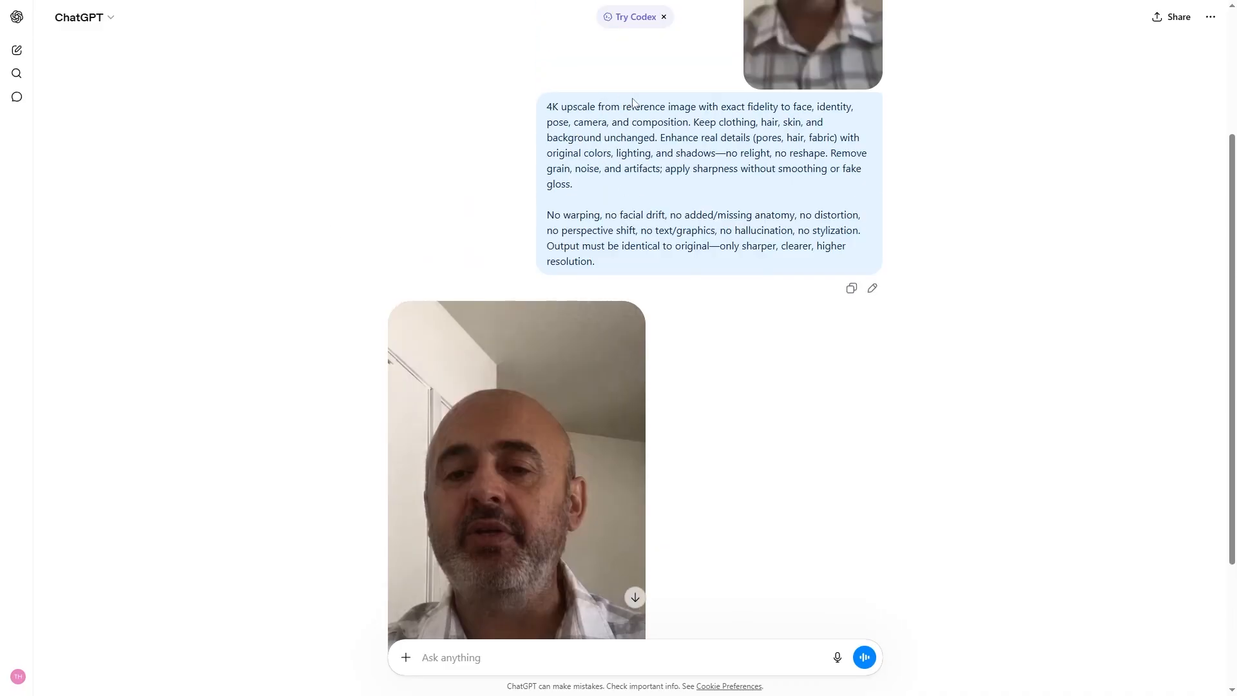
click(851, 288)
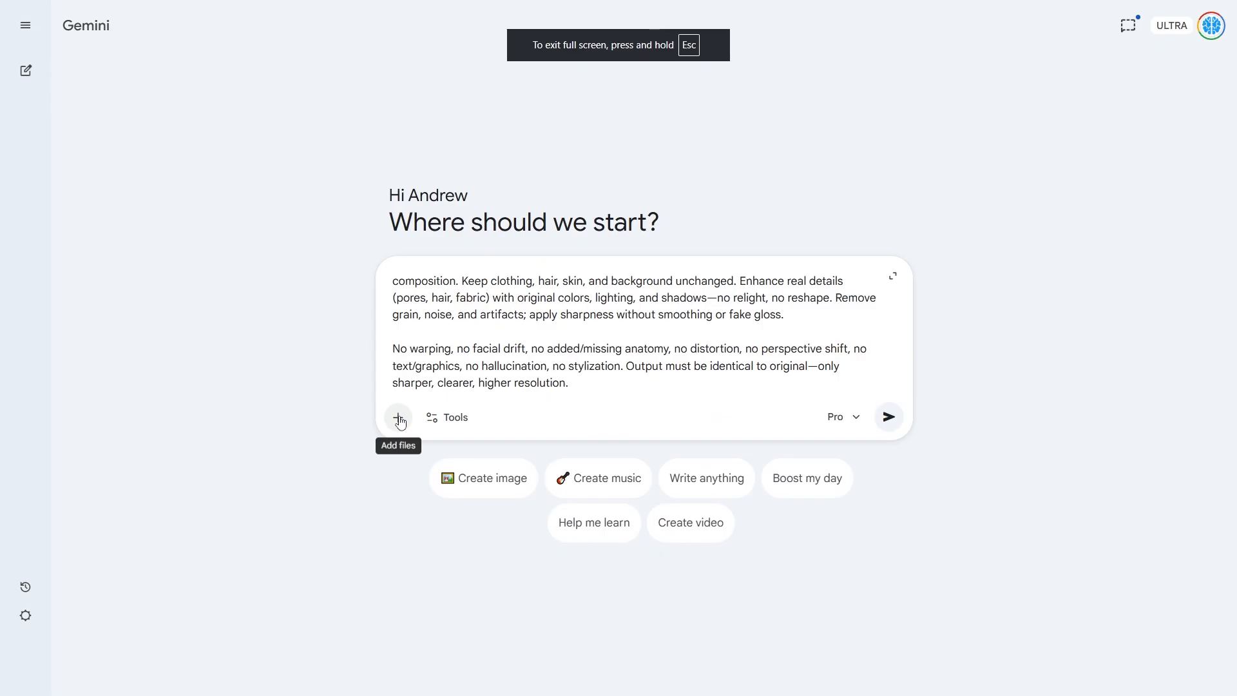
click(397, 417)
click(452, 457)
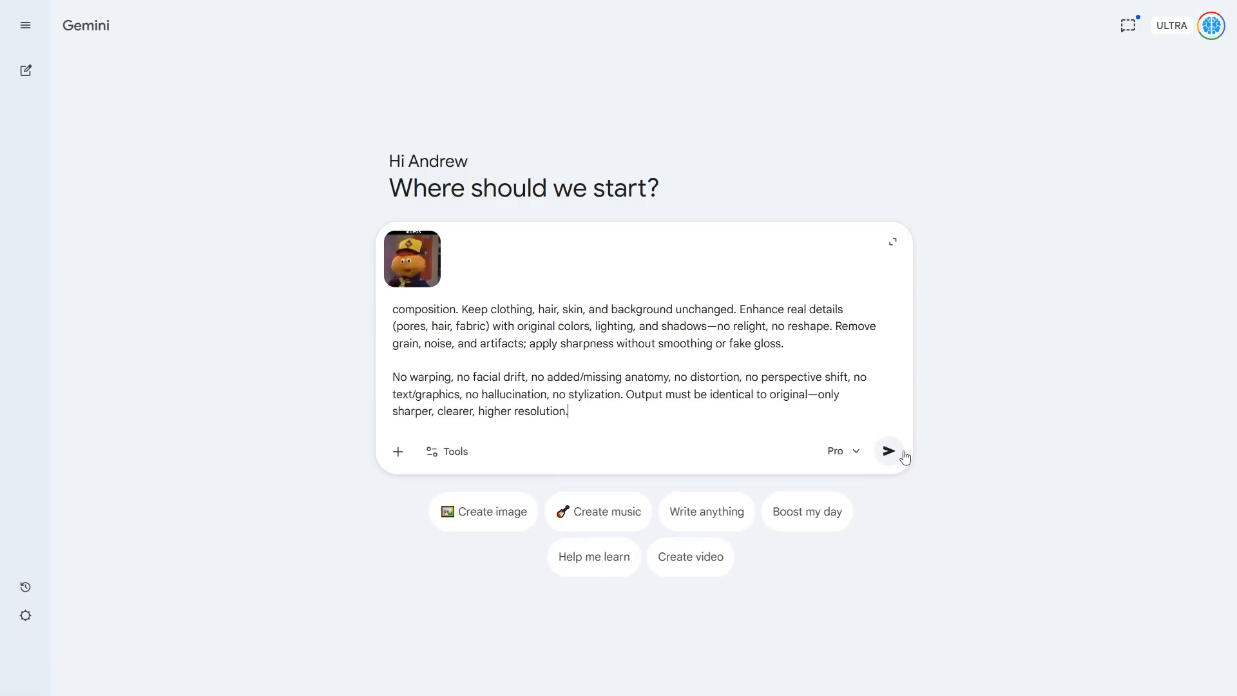
click(903, 453)
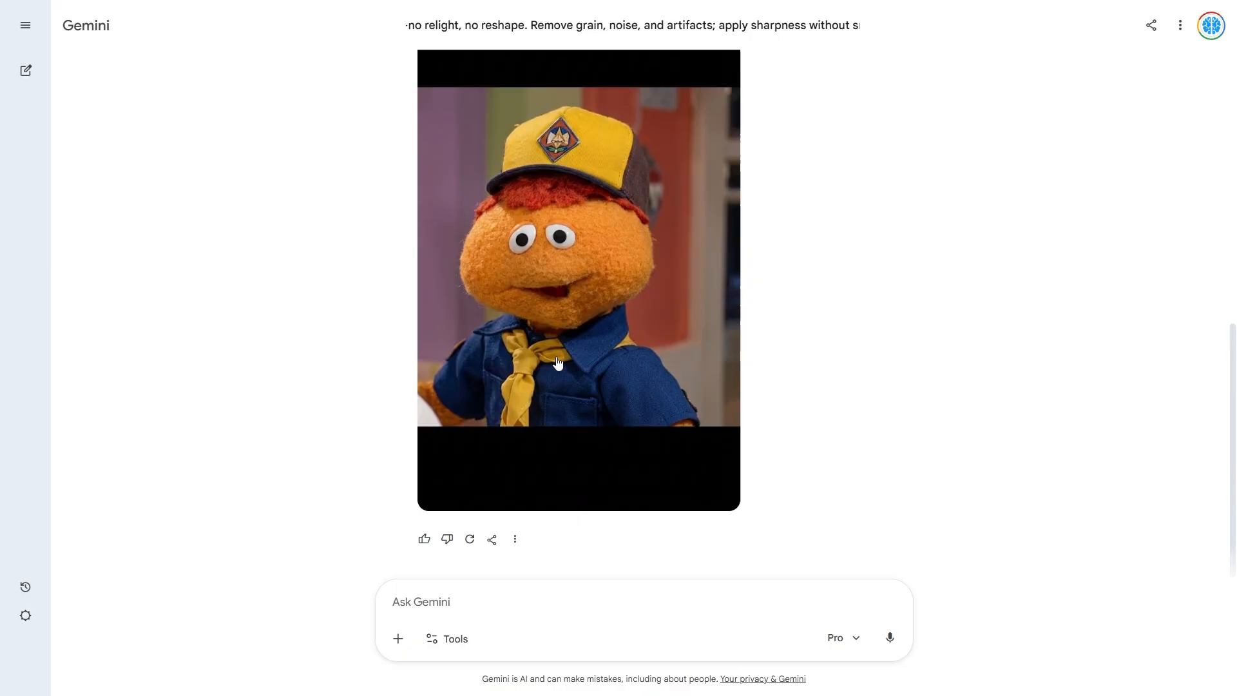
Download the upscaled puppet image from the Gemini reply.
click(517, 539)
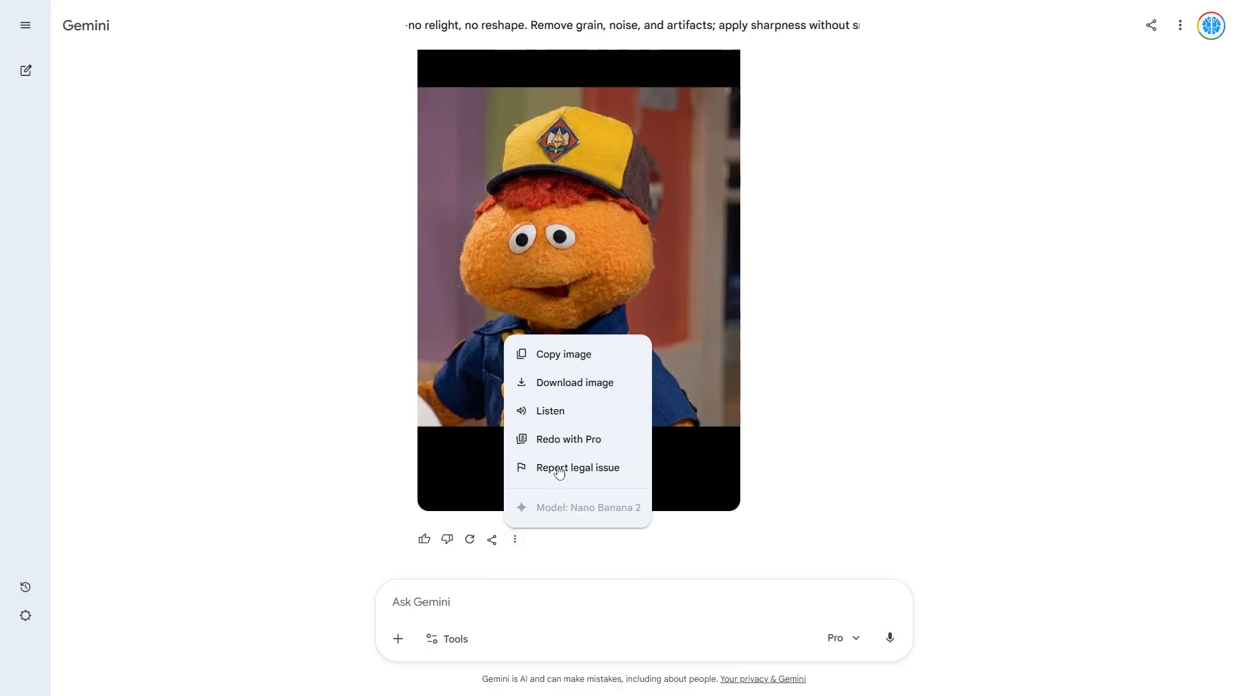
click(589, 384)
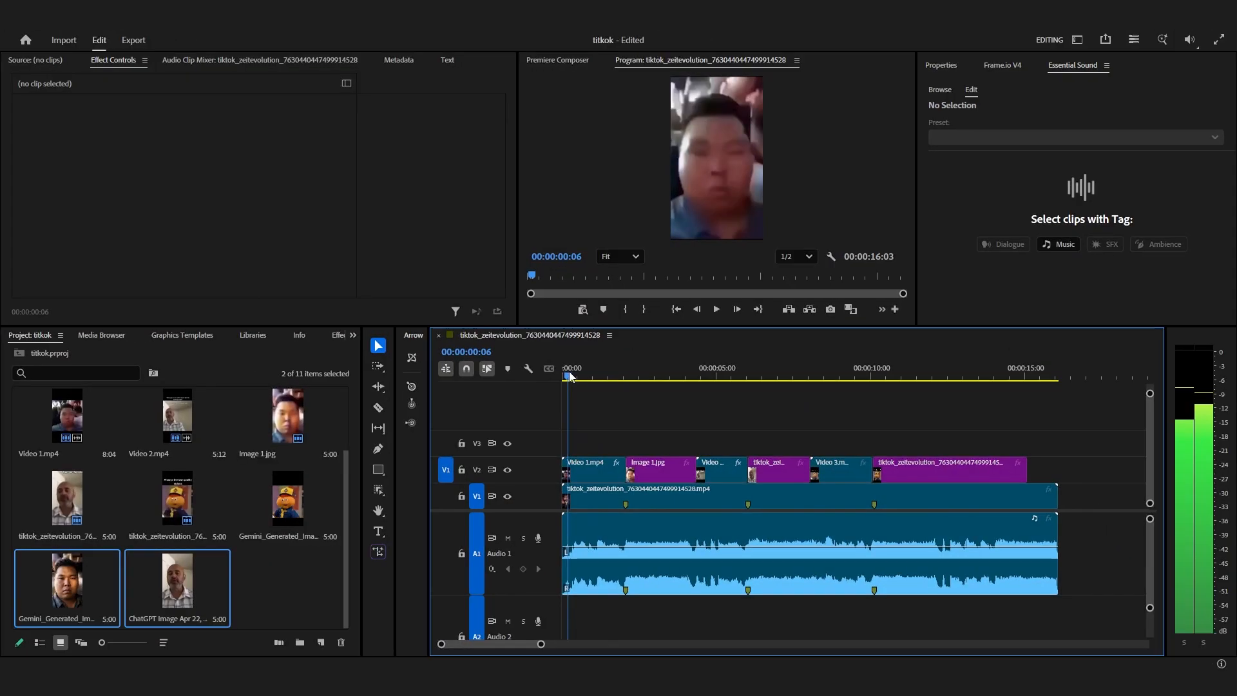
Replace the Image 1.jpg clip on V2 with the upscaled Gemini portrait over the same span and scale it down to fill the frame.
click(269, 498)
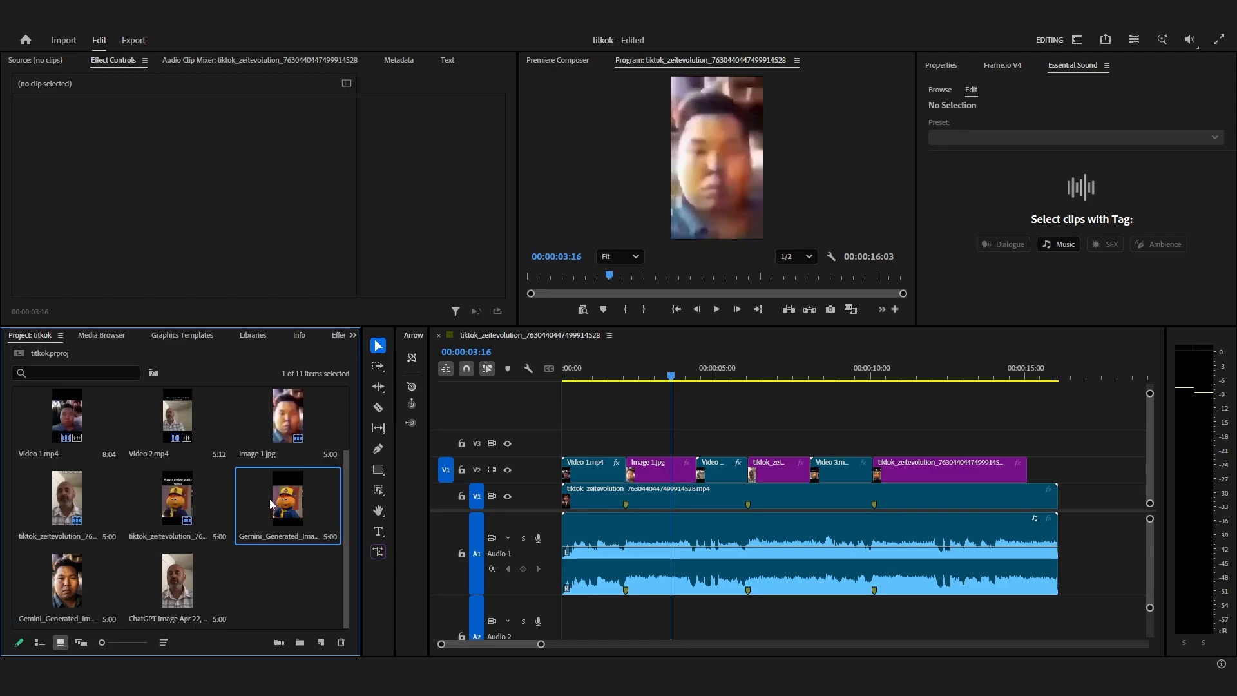
mouse_move(642, 381)
mouse_down()
mouse_move(624, 373)
mouse_move(638, 380)
mouse_up()
drag(740, 400, 651, 482)
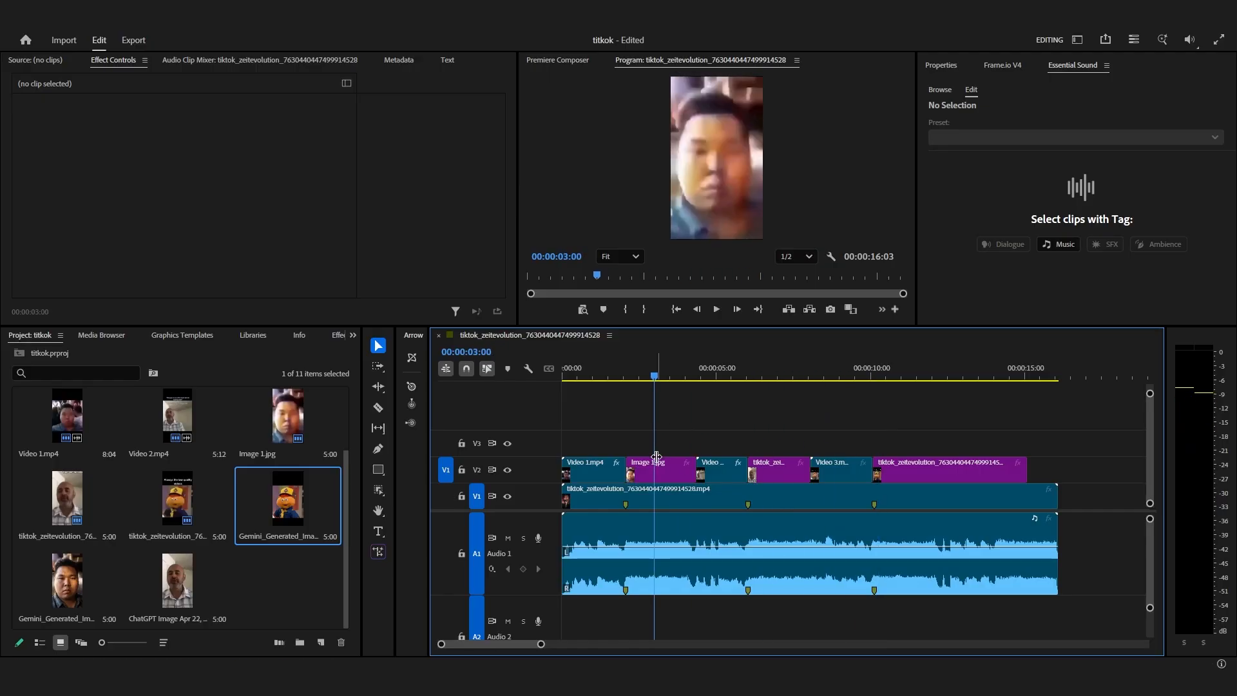
click(651, 482)
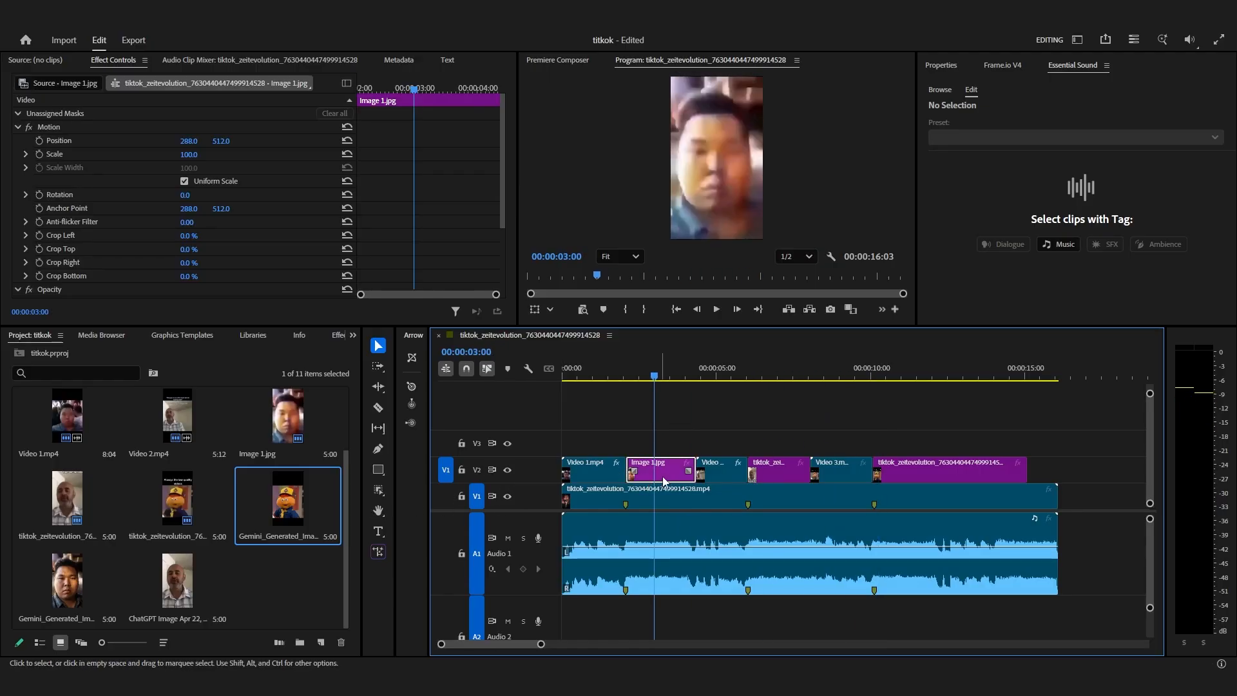
key(Delete)
drag(67, 584, 629, 443)
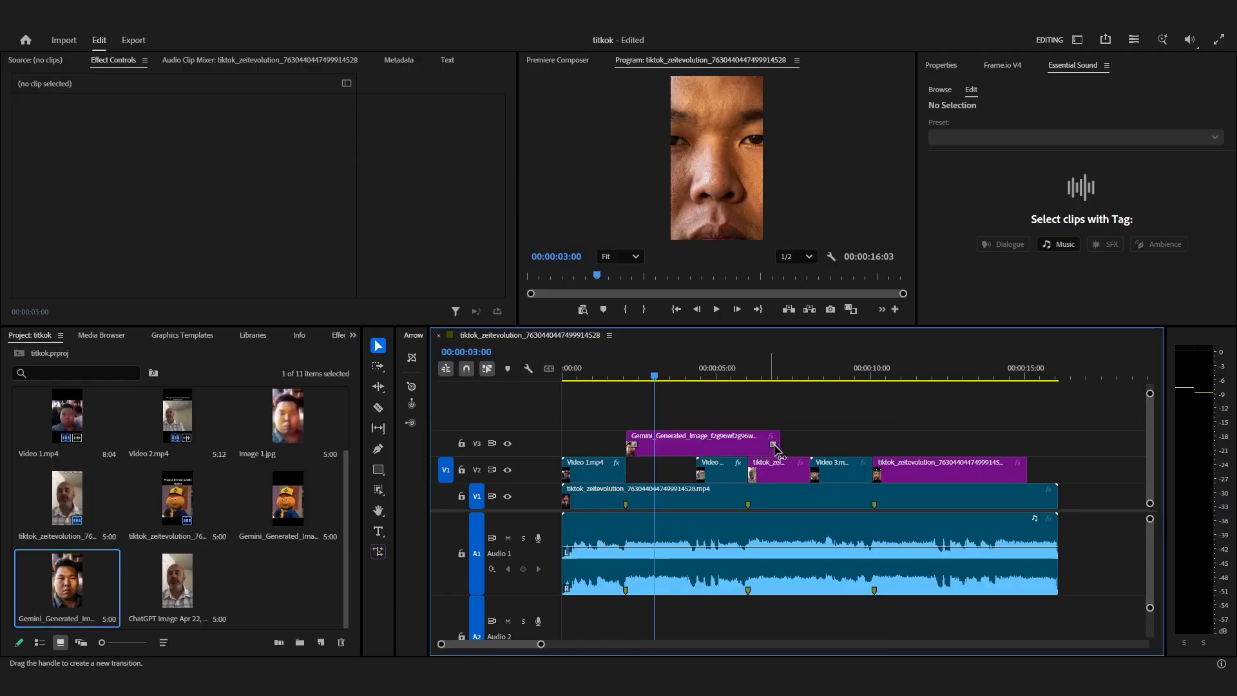
drag(777, 449, 779, 445)
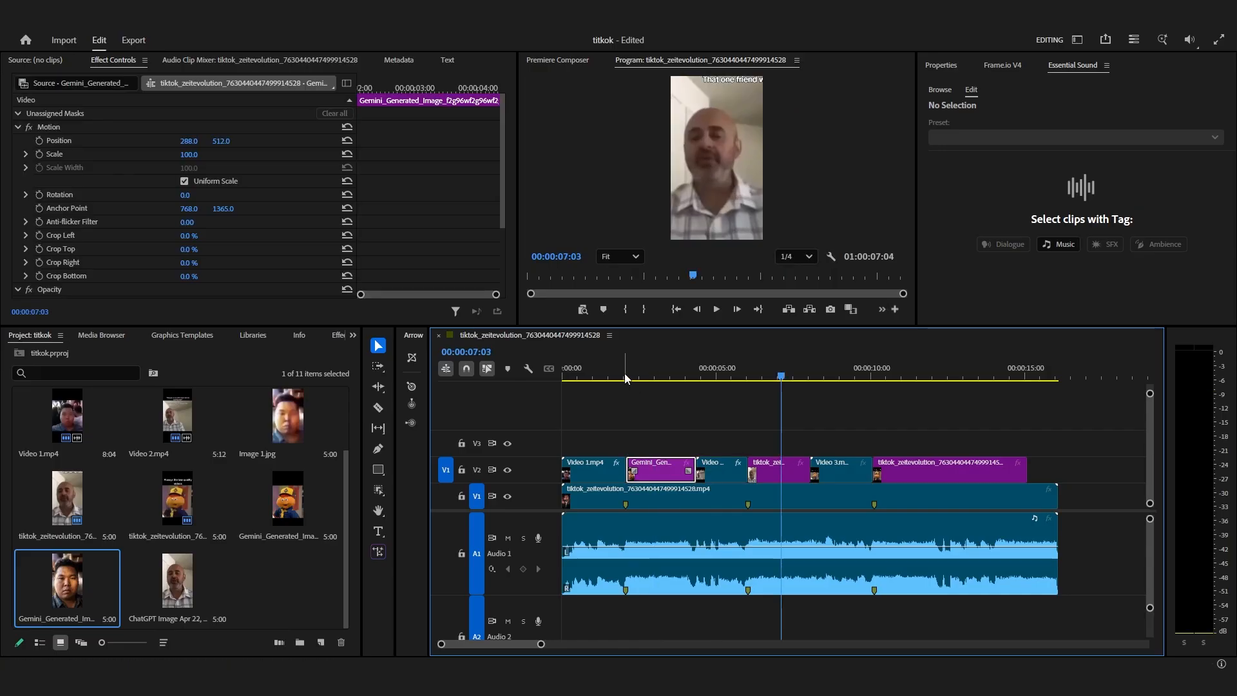
drag(625, 373, 654, 378)
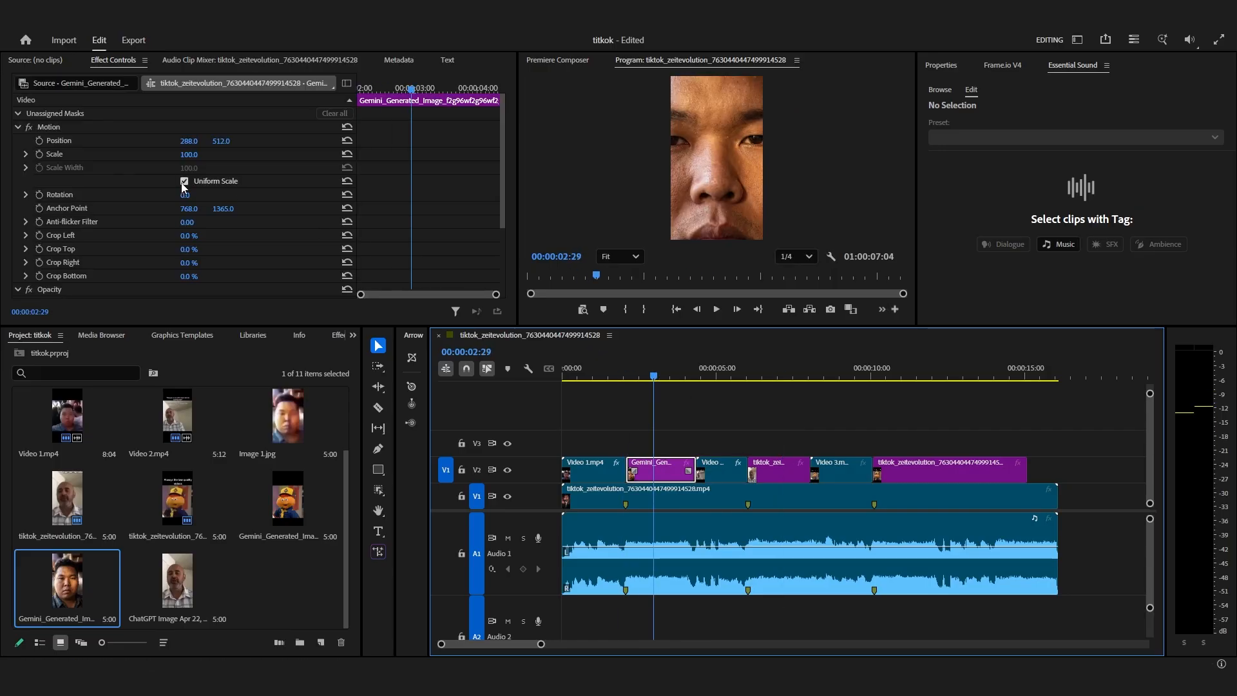
drag(189, 155, 145, 155)
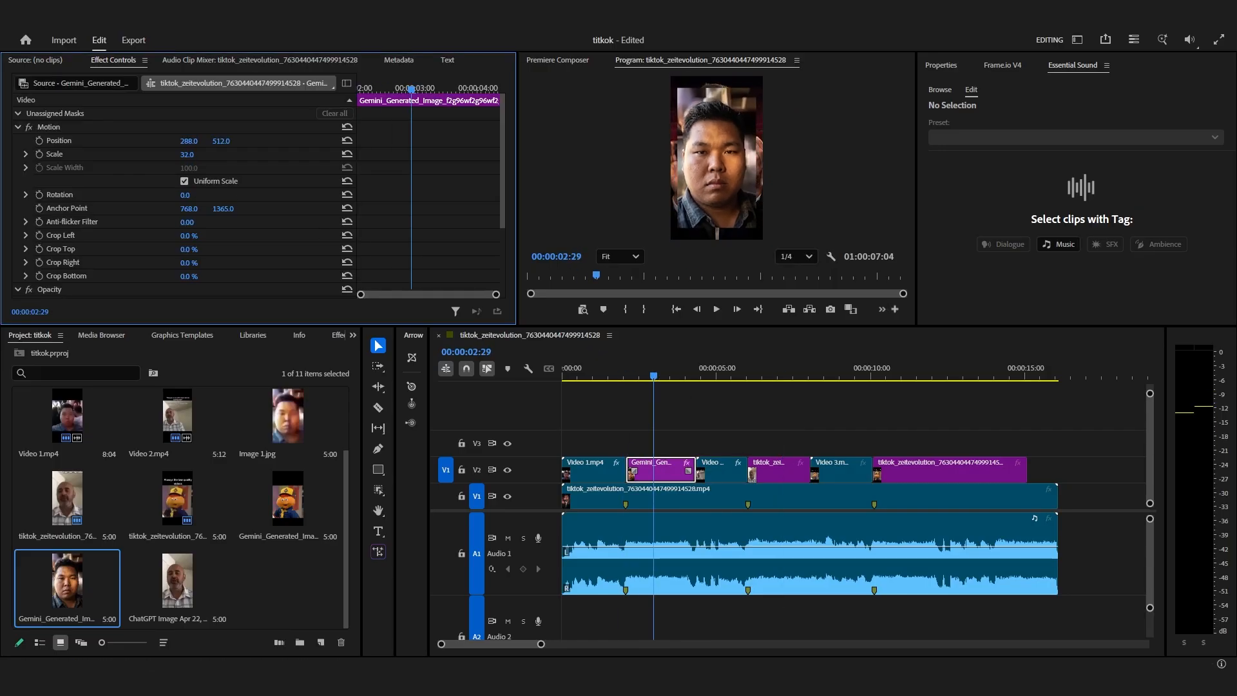
Replace the bald man's still on V2 with the upscaled ChatGPT image from the bin and set its scale to 61.
click(779, 473)
click(745, 372)
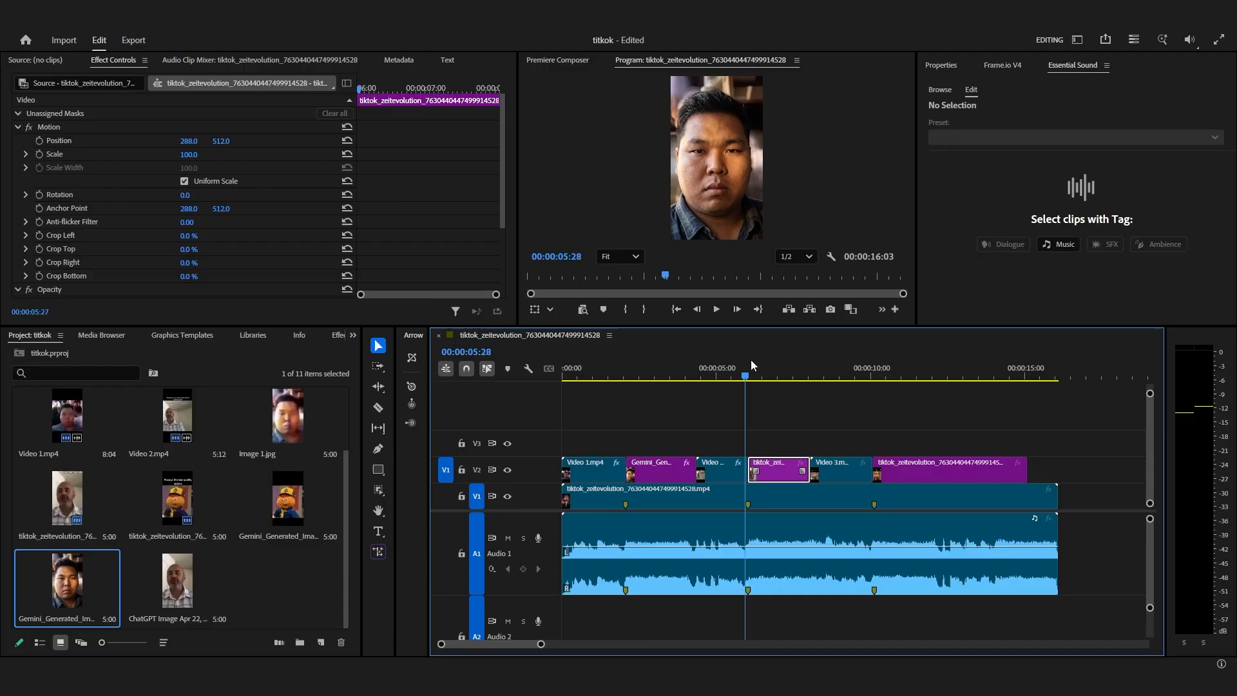
click(762, 371)
click(726, 187)
click(726, 189)
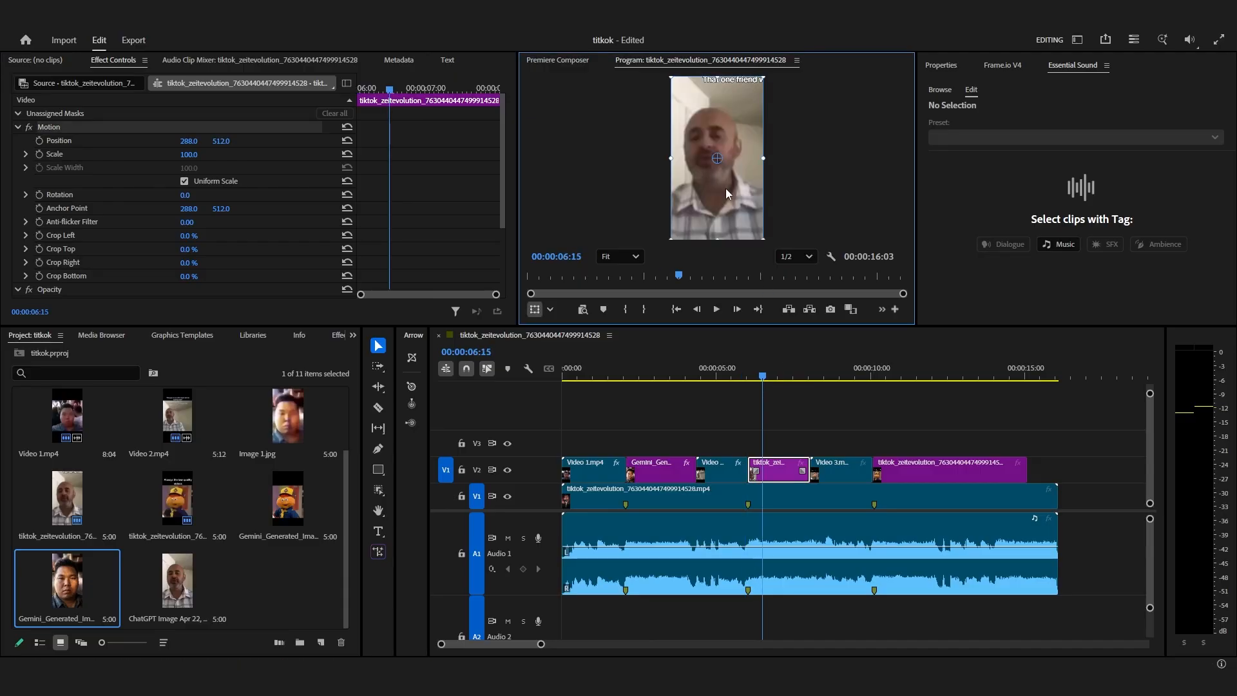
click(785, 476)
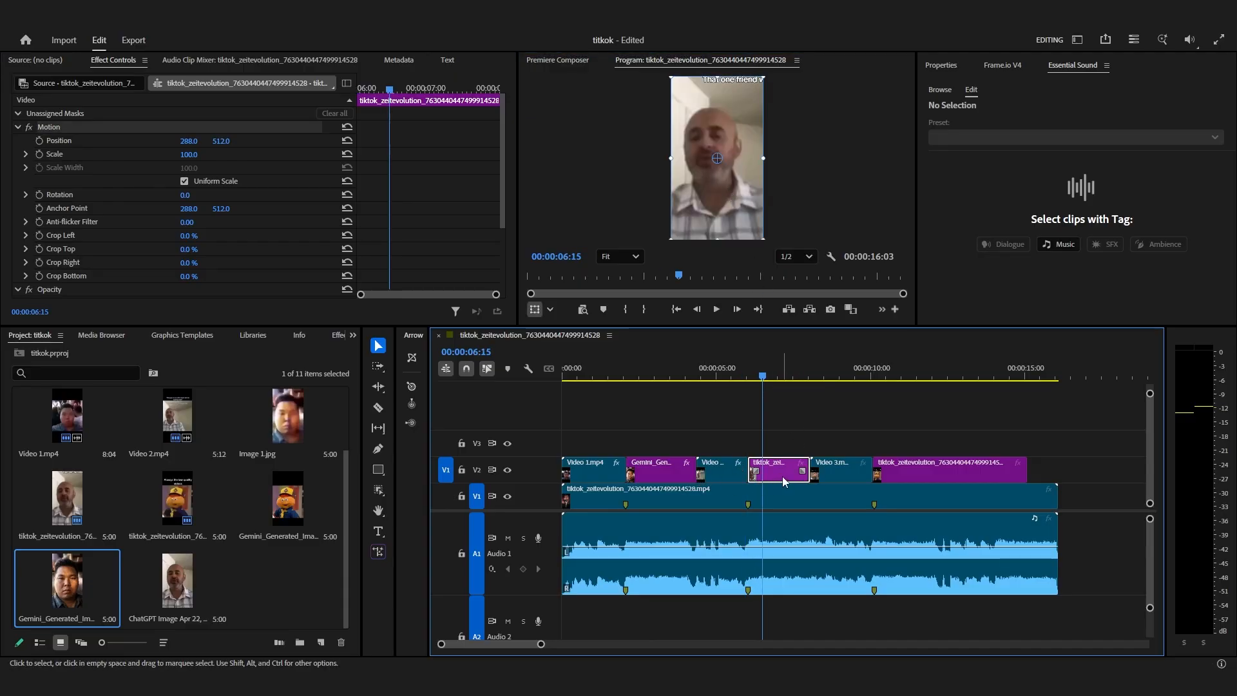
click(190, 580)
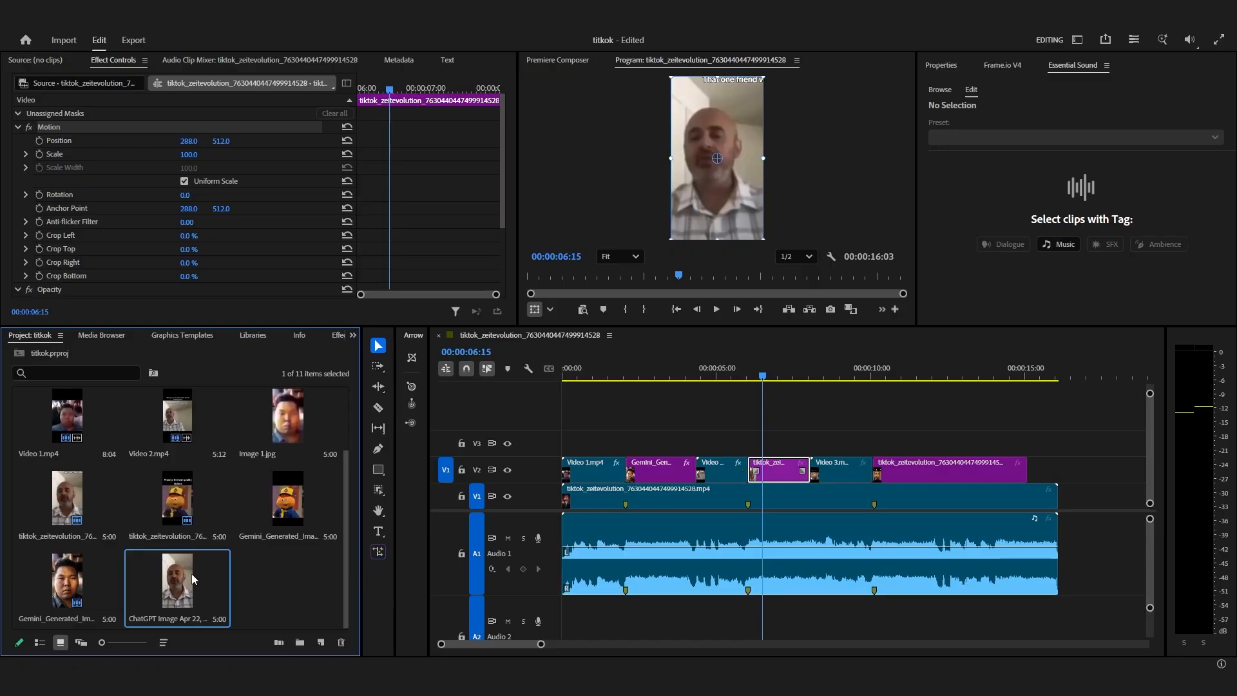
right_click(780, 470)
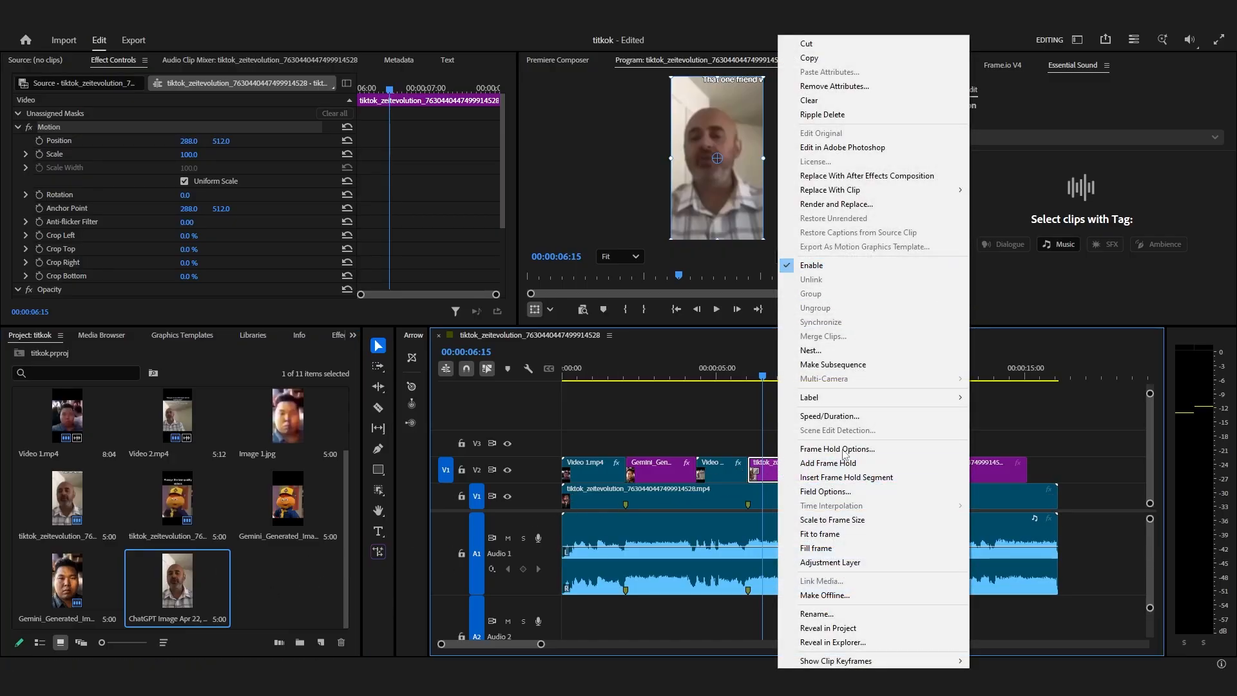
mouse_move(850, 192)
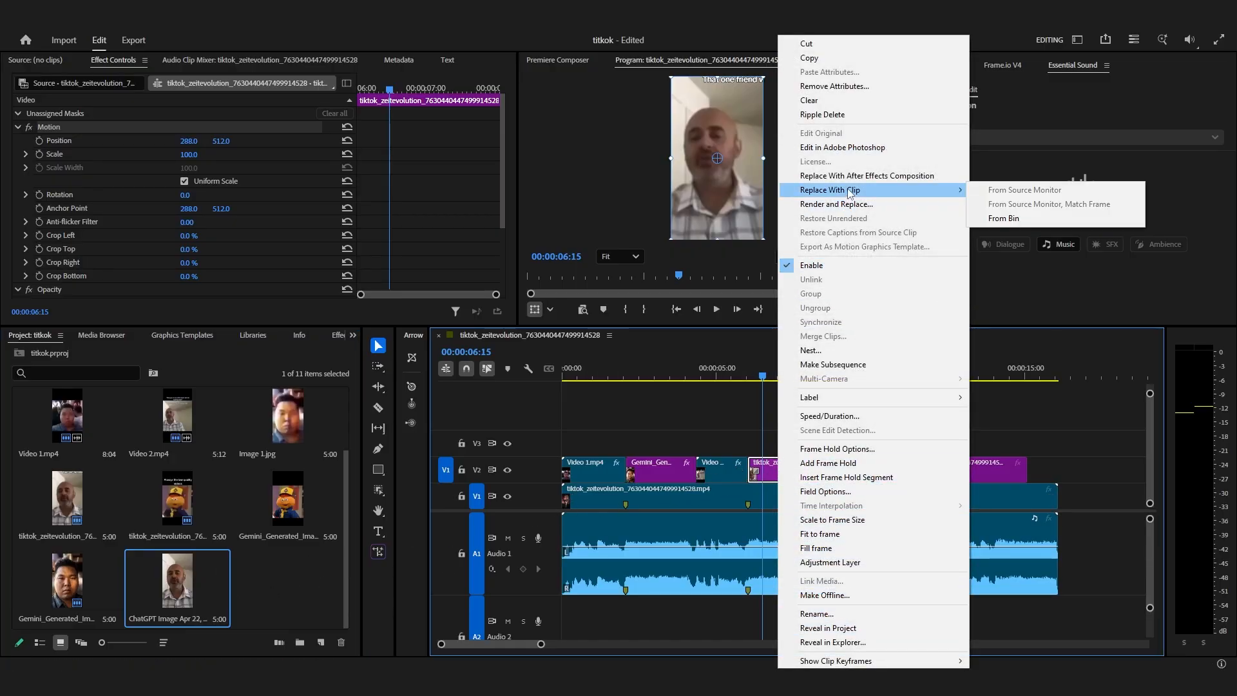
click(1015, 219)
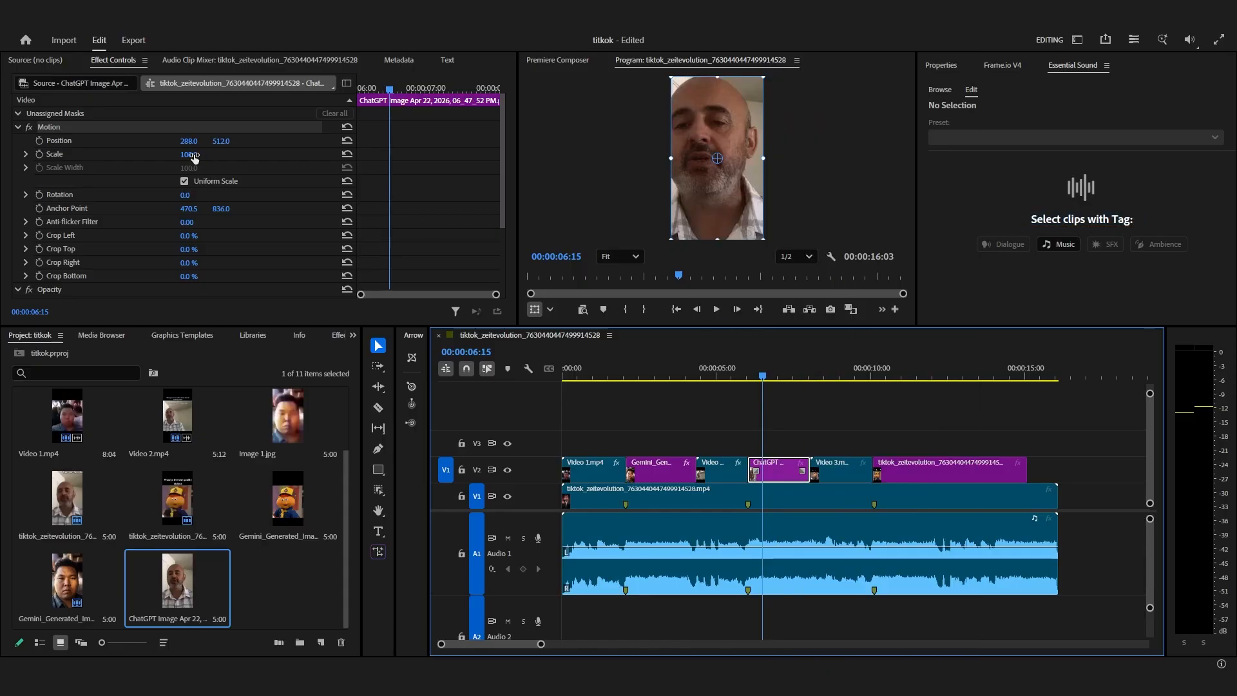
drag(193, 156, 168, 157)
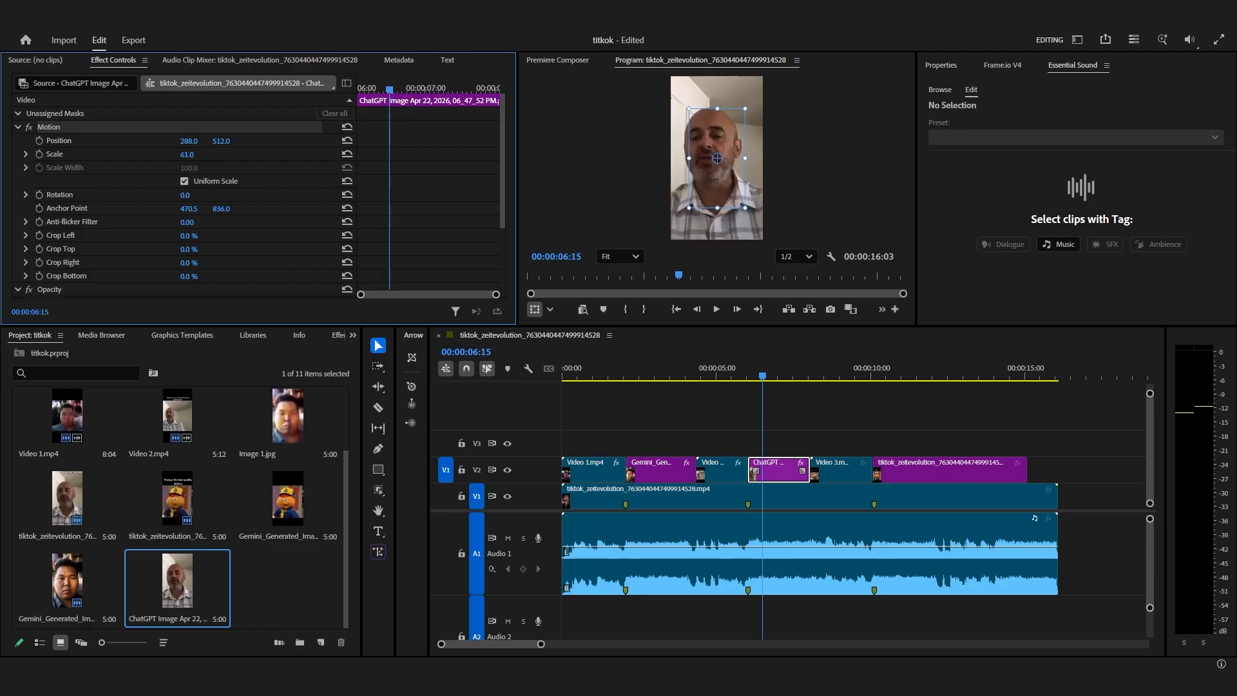
click(751, 411)
Replace the orange puppet's still on V2 with the upscaled Gemini image from the bin and set its scale to 77.
drag(880, 377, 861, 378)
click(901, 470)
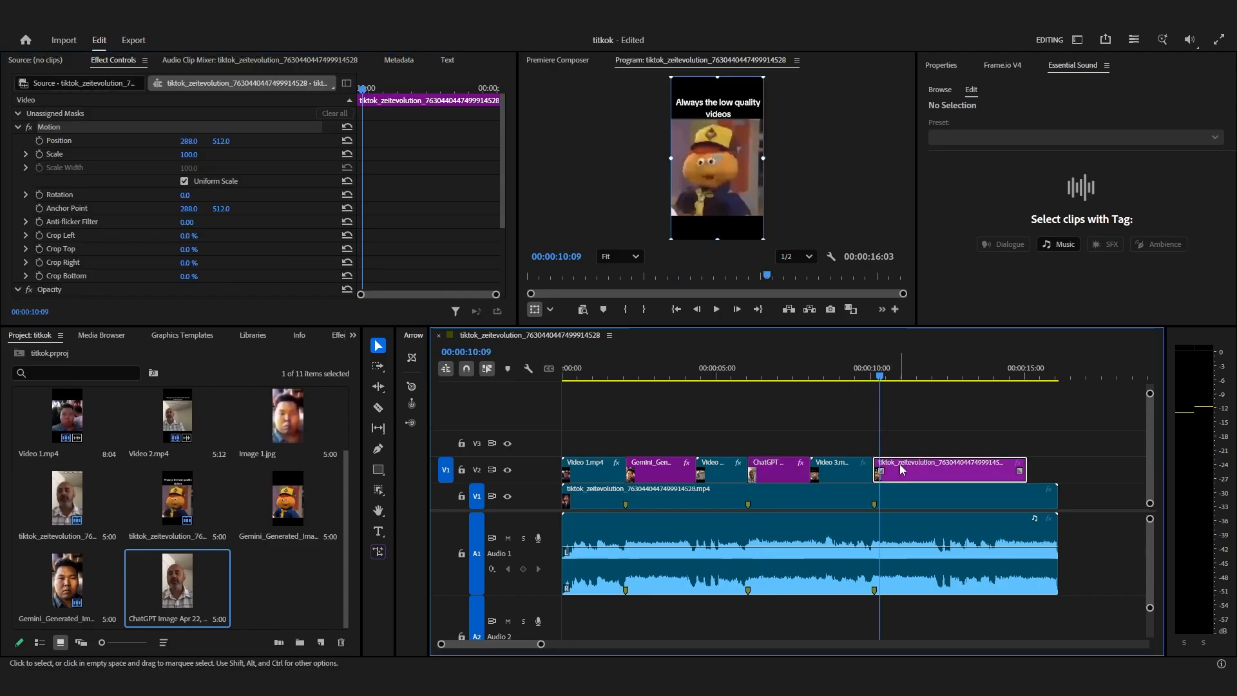
click(288, 502)
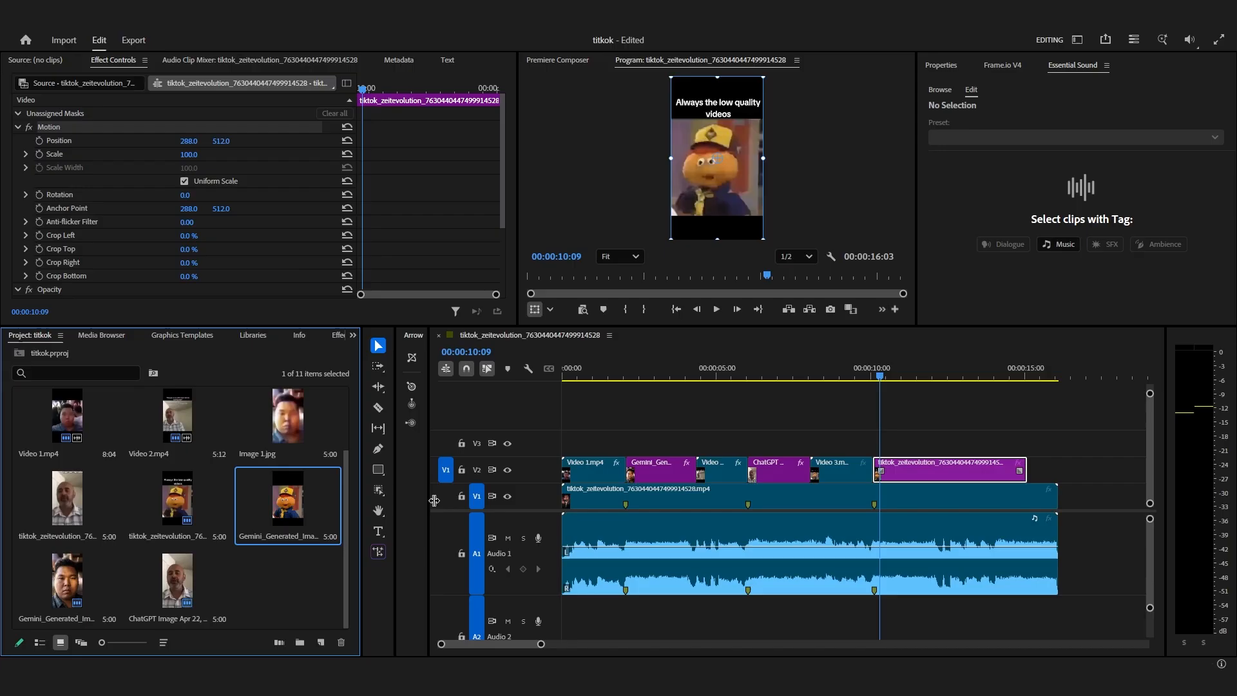
right_click(945, 469)
mouse_move(1005, 189)
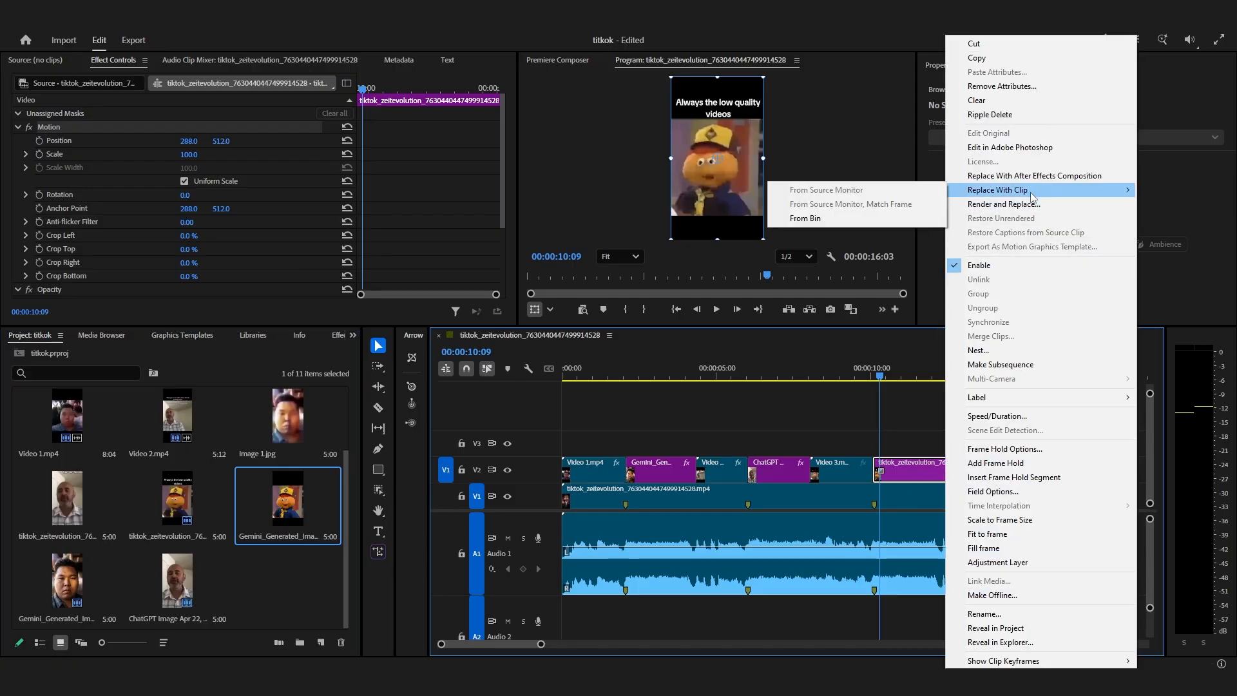
click(838, 218)
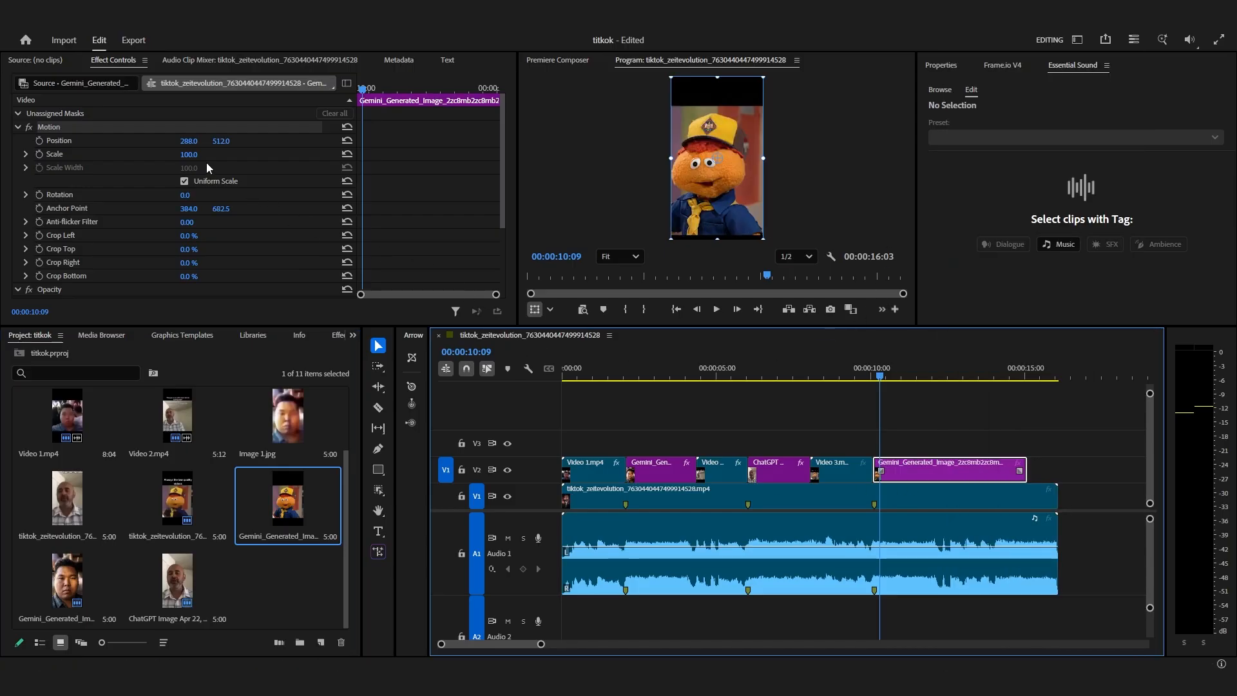
drag(189, 154, 174, 154)
Play the sequence from the start and scrub through it to check the cuts between the low-quality clips and the upscaled images.
click(843, 374)
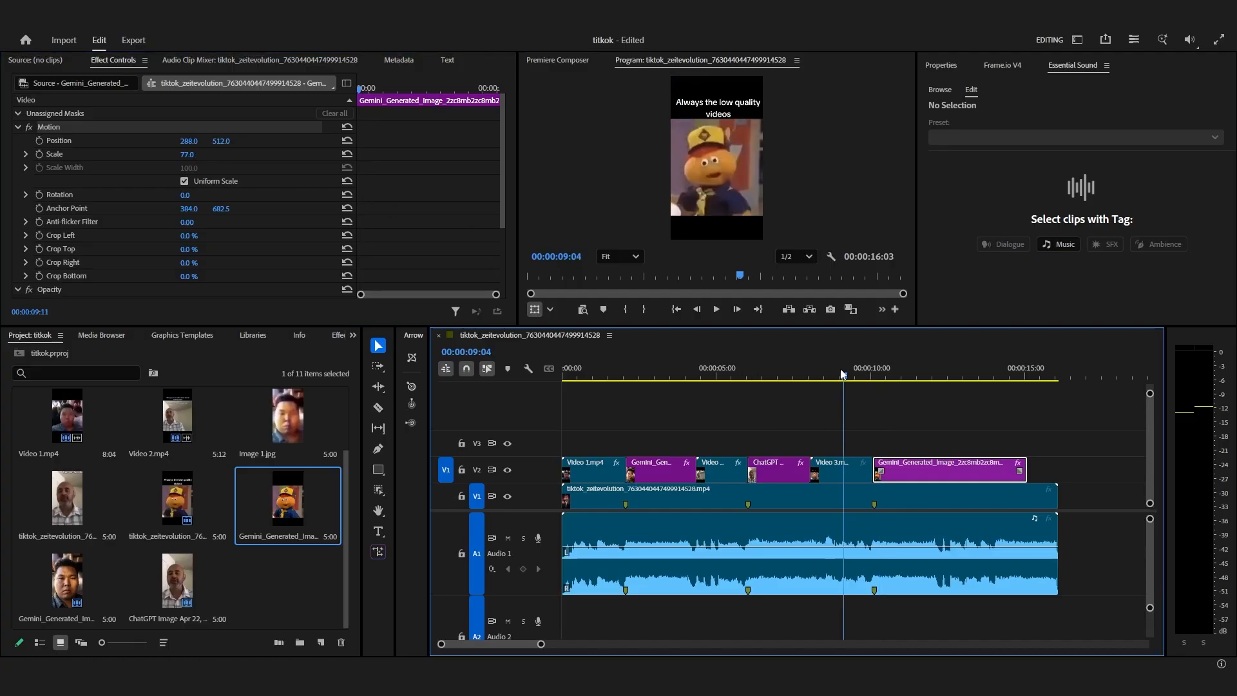
drag(842, 373, 559, 388)
click(718, 310)
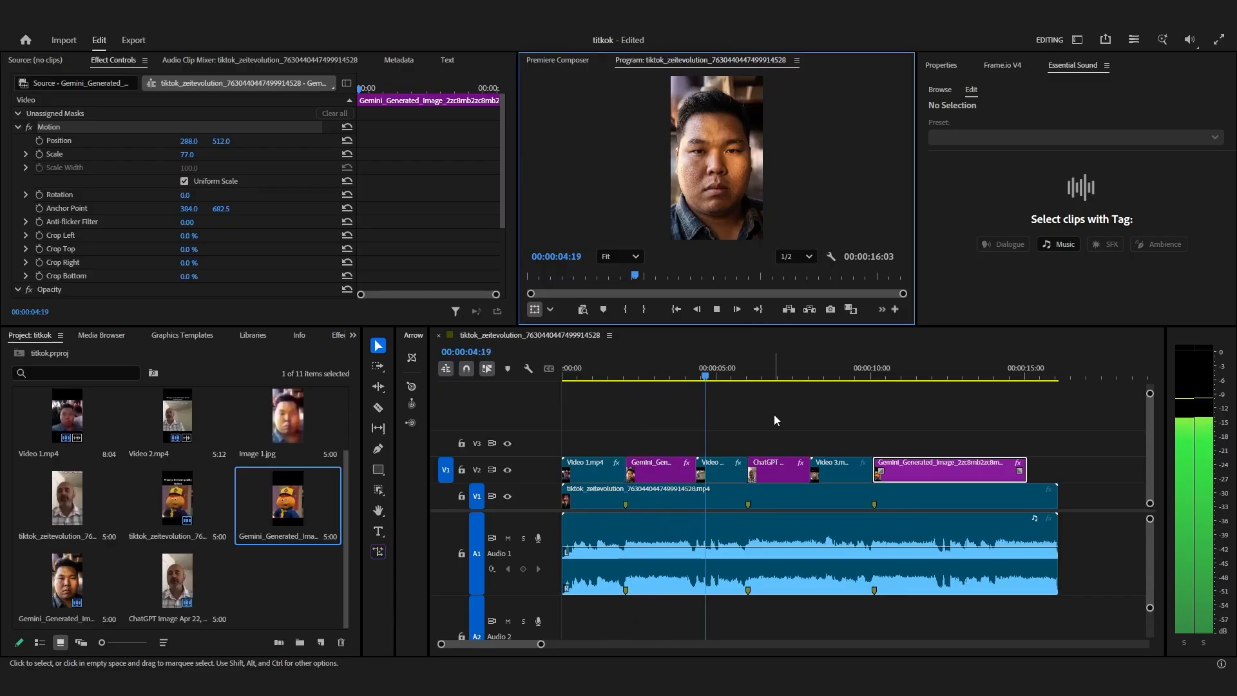
click(712, 379)
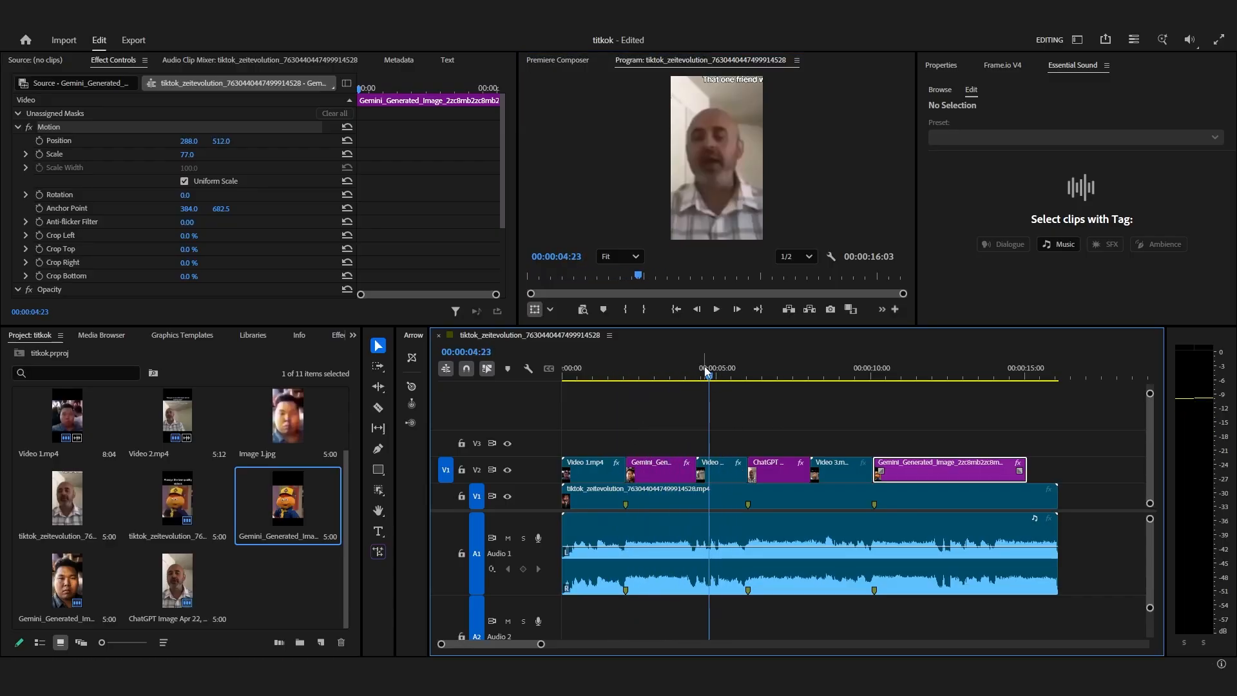
click(716, 310)
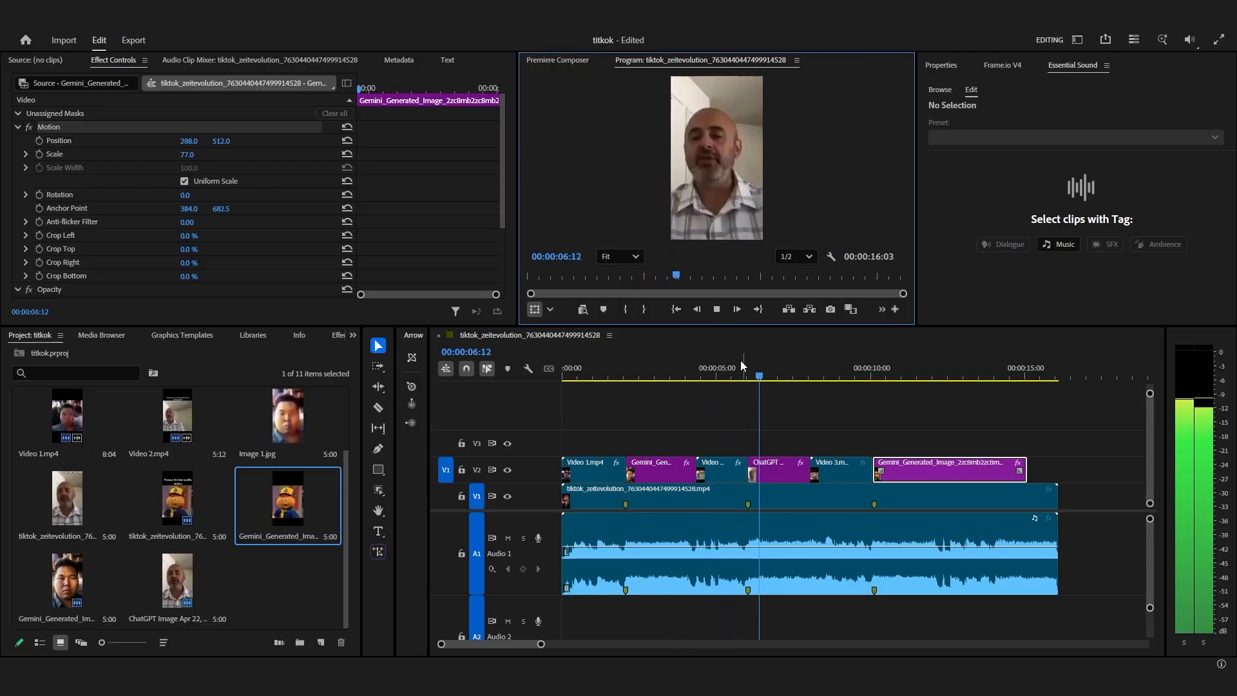
click(715, 375)
drag(580, 375, 872, 369)
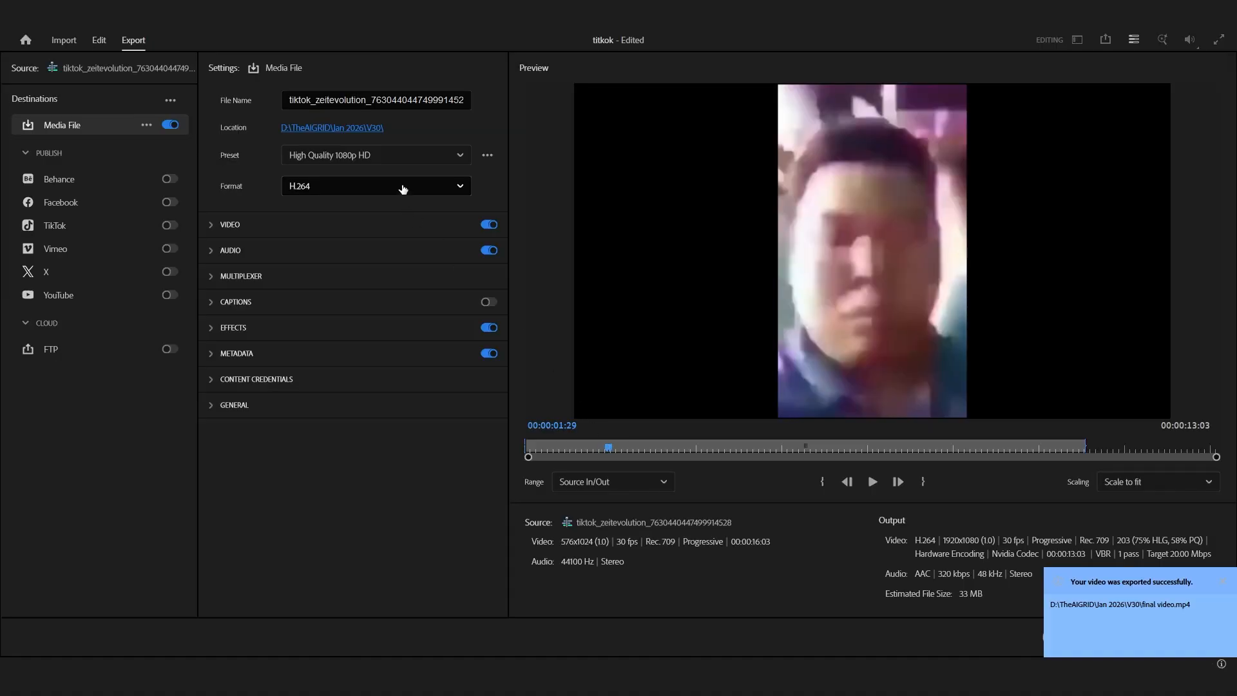
Match the export's video settings to the source, keeping the H.264 format, and scrub through the export preview.
click(406, 157)
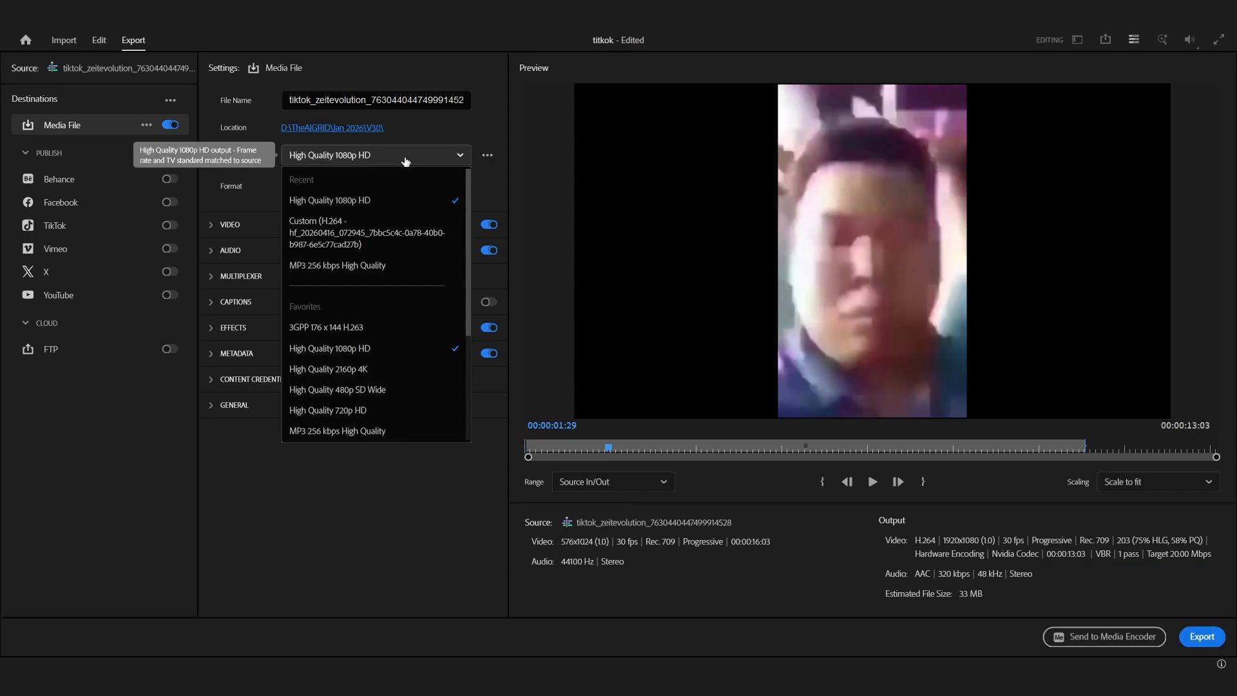
click(406, 157)
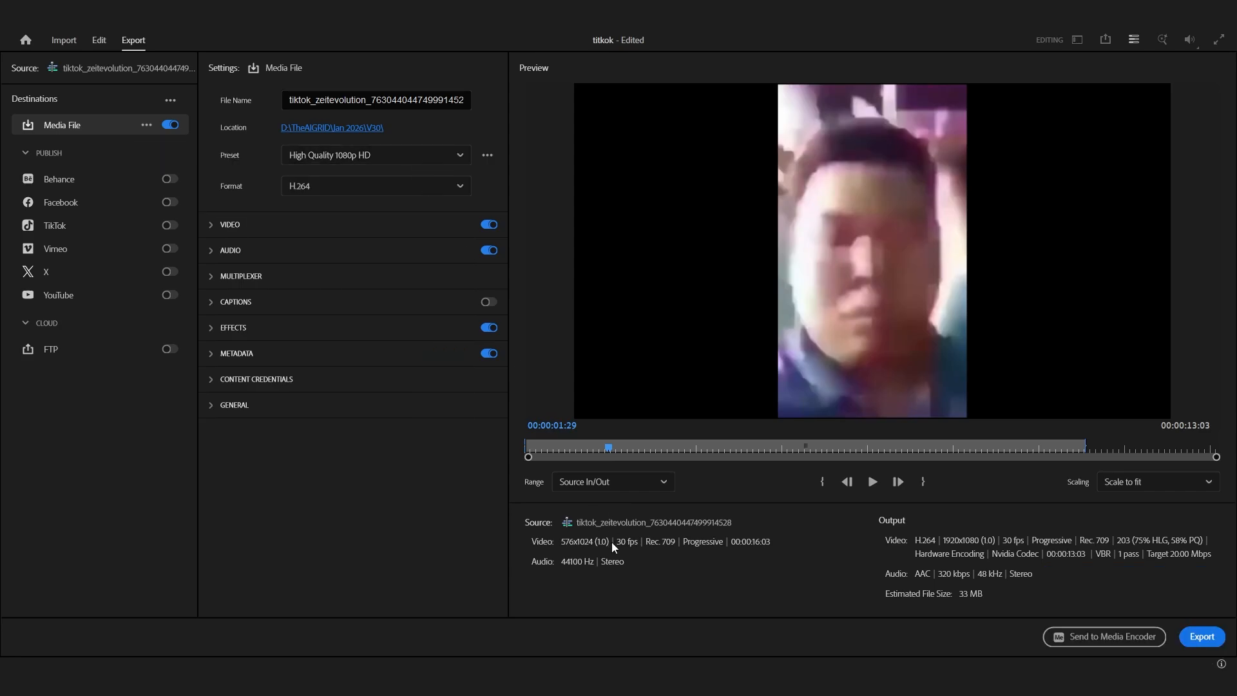
click(222, 225)
click(465, 251)
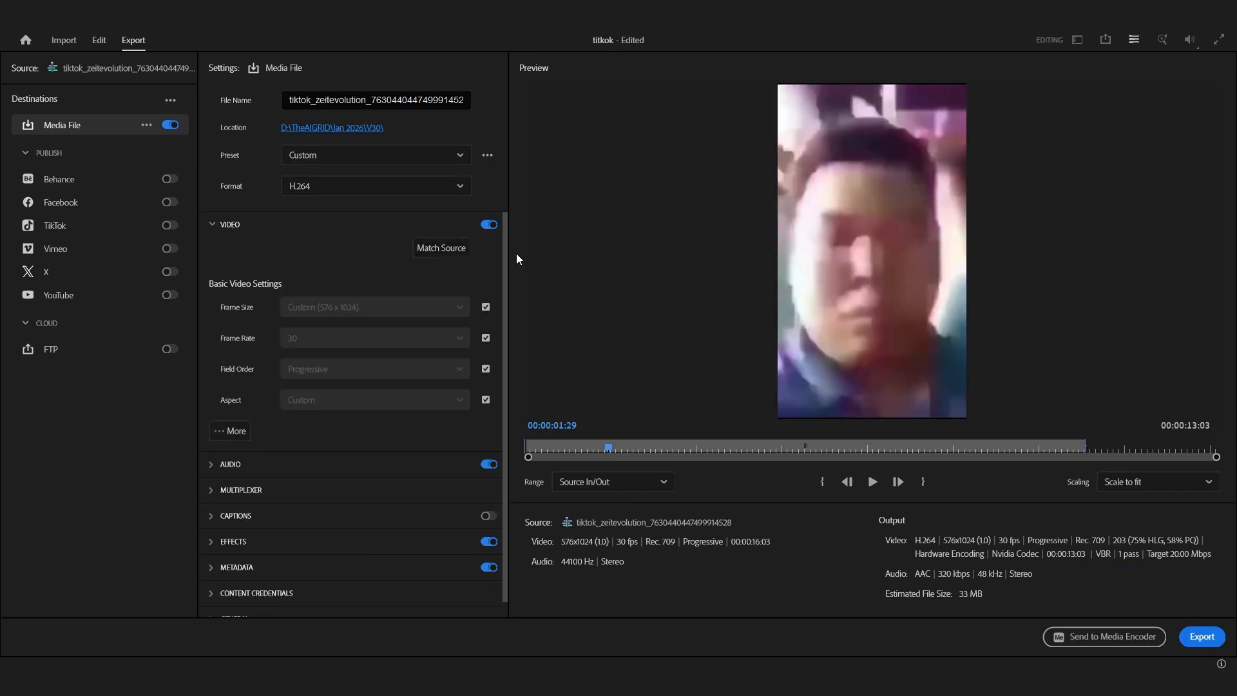
drag(652, 459, 989, 454)
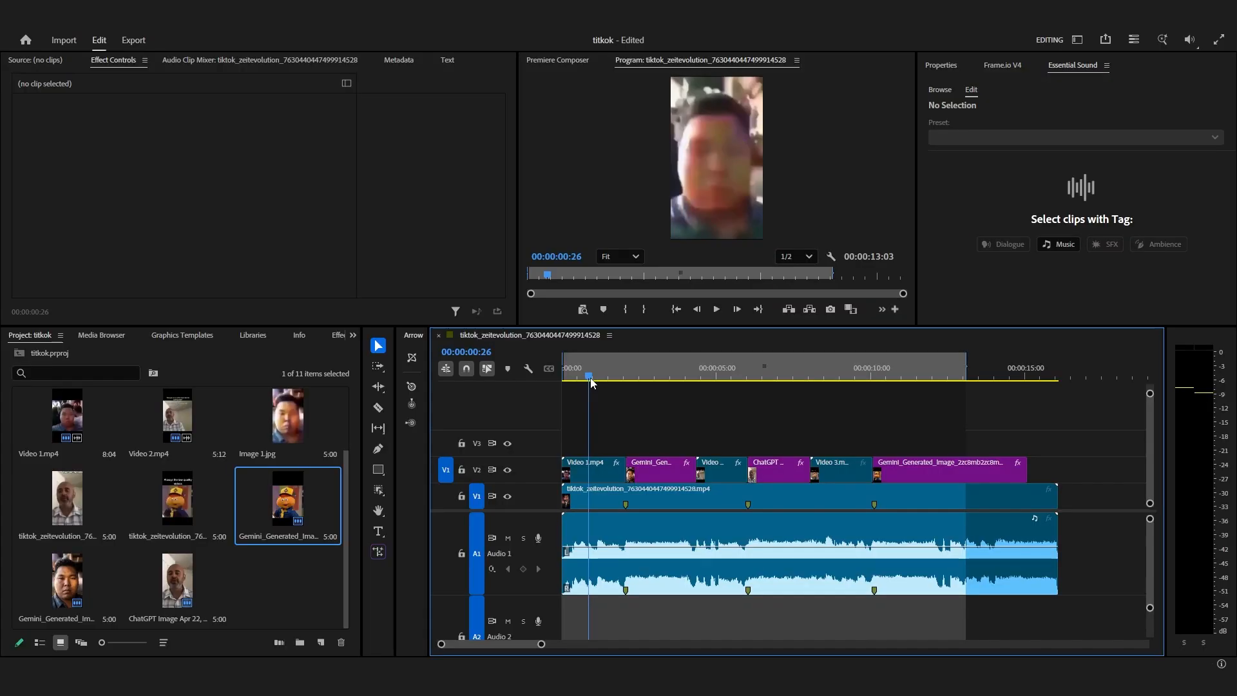
Add a text layer reading "144p" over the first clip, starting at 00:00:01:00.
mouse_move(592, 382)
mouse_down()
mouse_move(734, 401)
mouse_move(684, 385)
mouse_move(592, 384)
mouse_up()
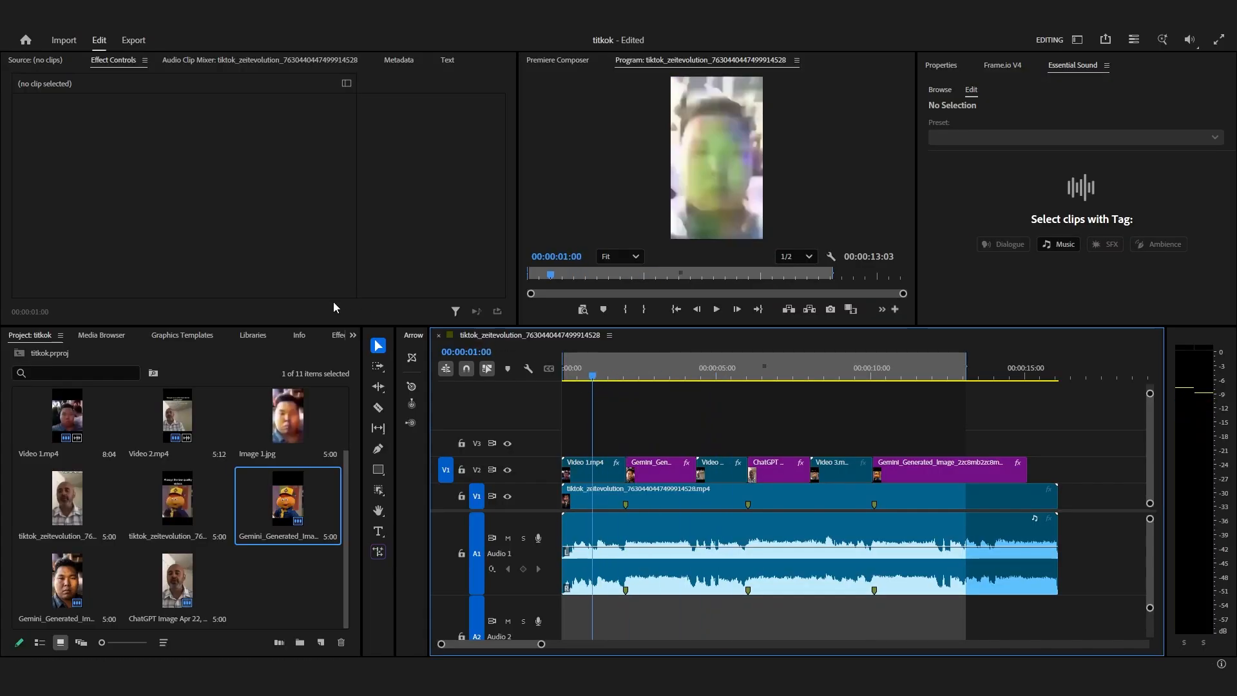
click(380, 529)
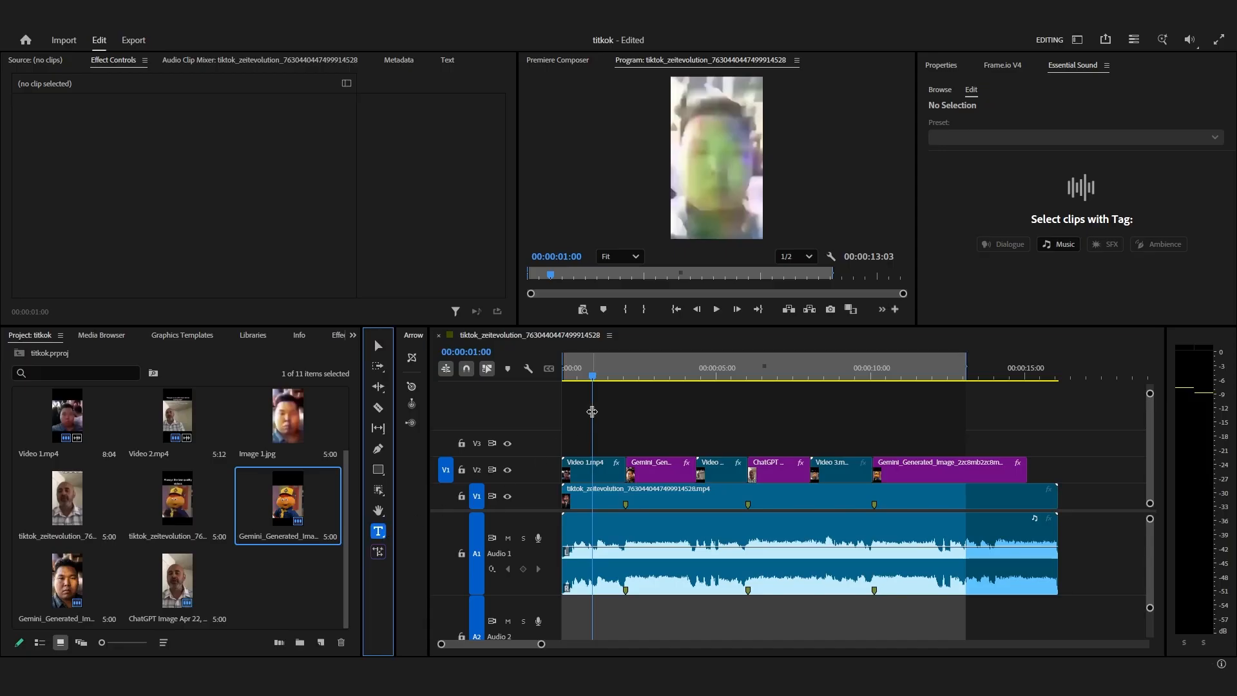
click(685, 156)
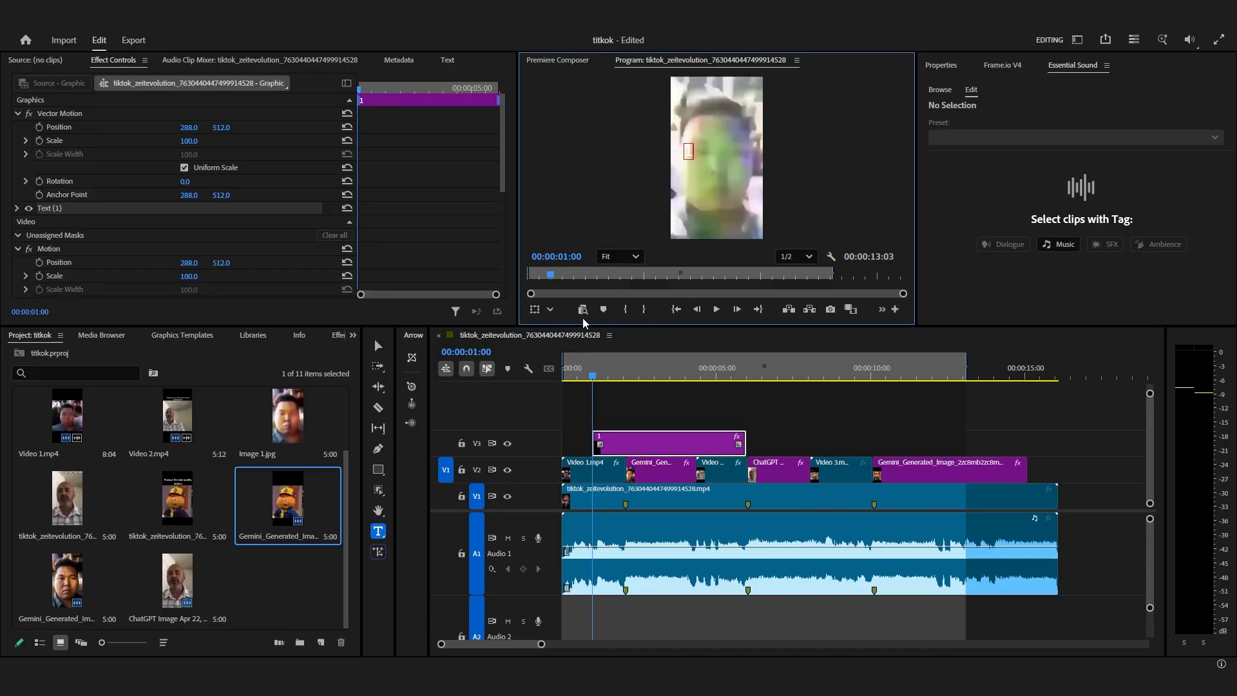
text(144p)
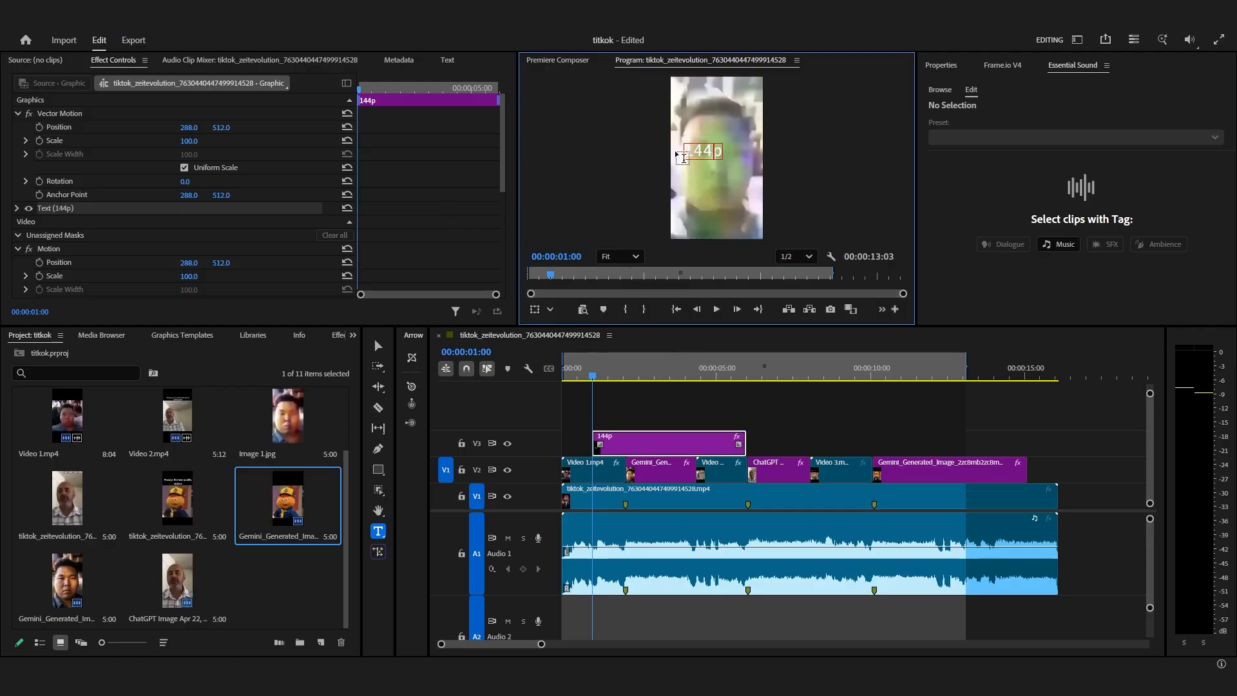
Change the font of the 144p text layer to MADE TOMMY Regular.
click(937, 91)
click(950, 72)
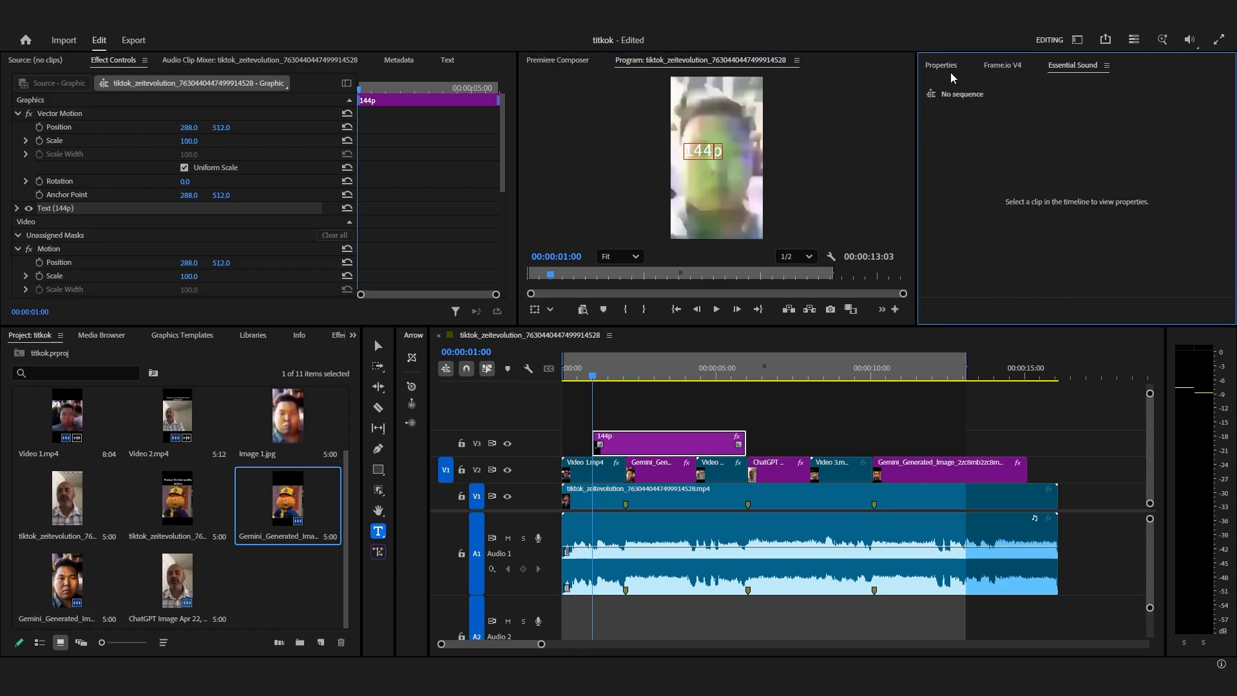
click(1015, 204)
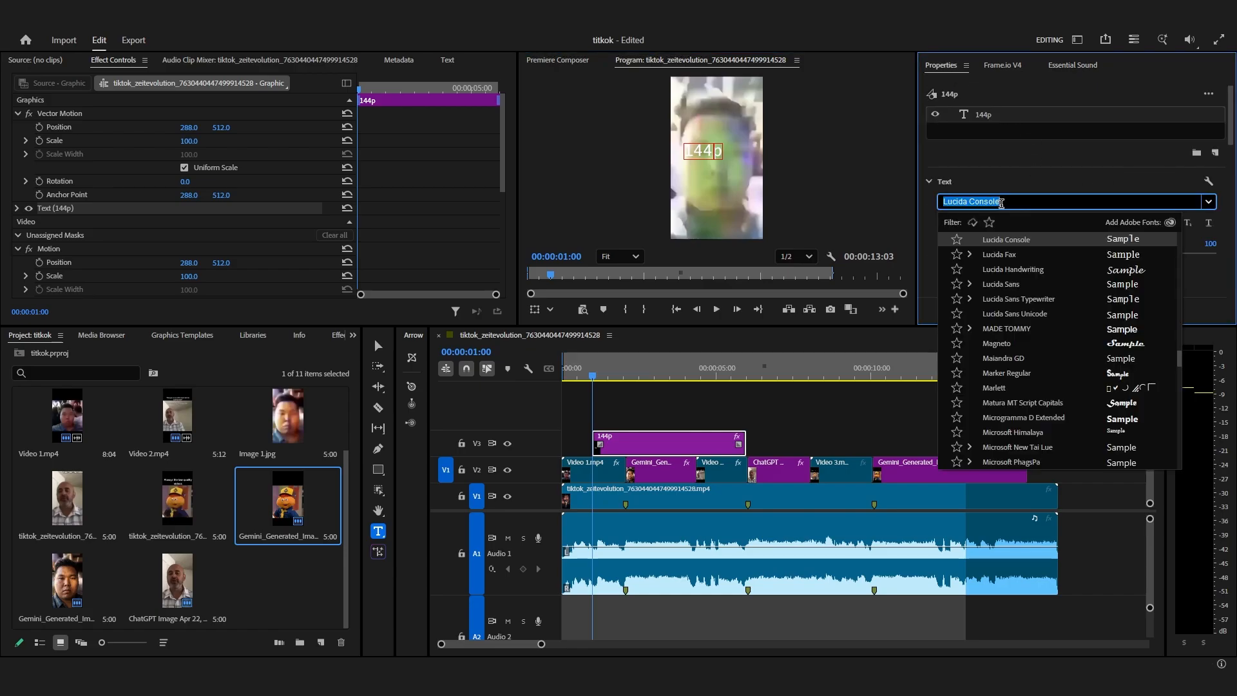
click(1011, 197)
click(1012, 197)
text(made)
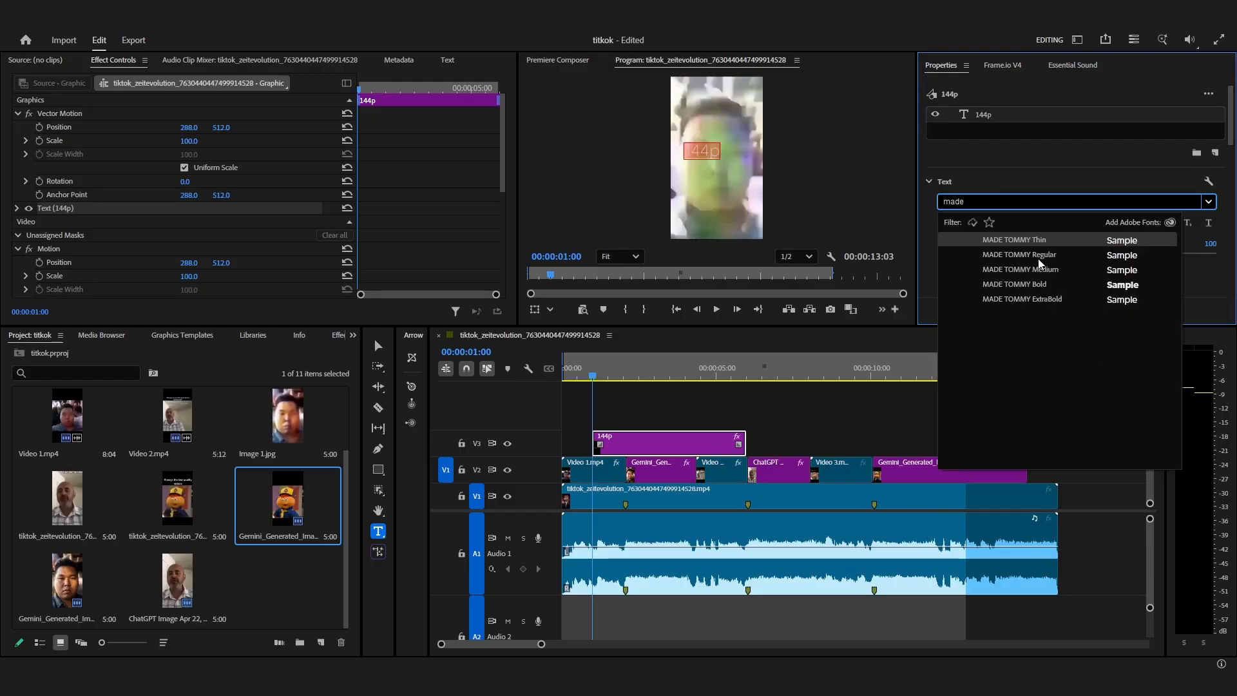
click(1038, 258)
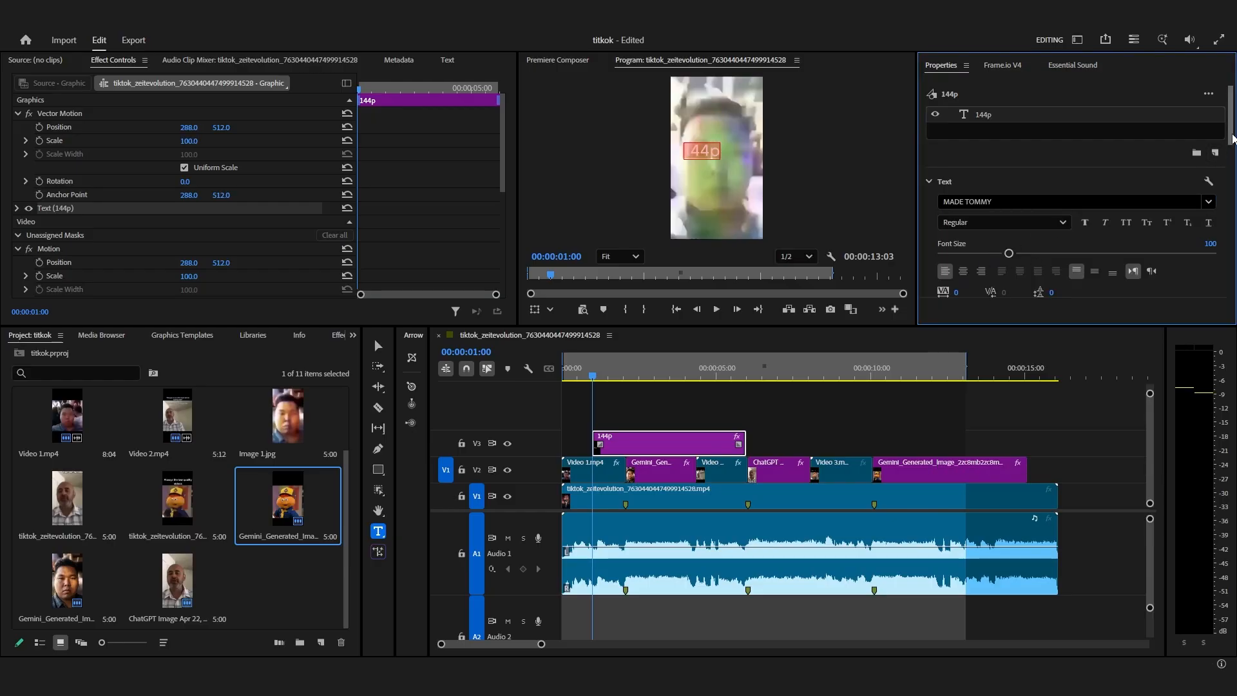
Give the 144p text a black outer stroke 14 px wide.
scroll(1232, 137, down, 5)
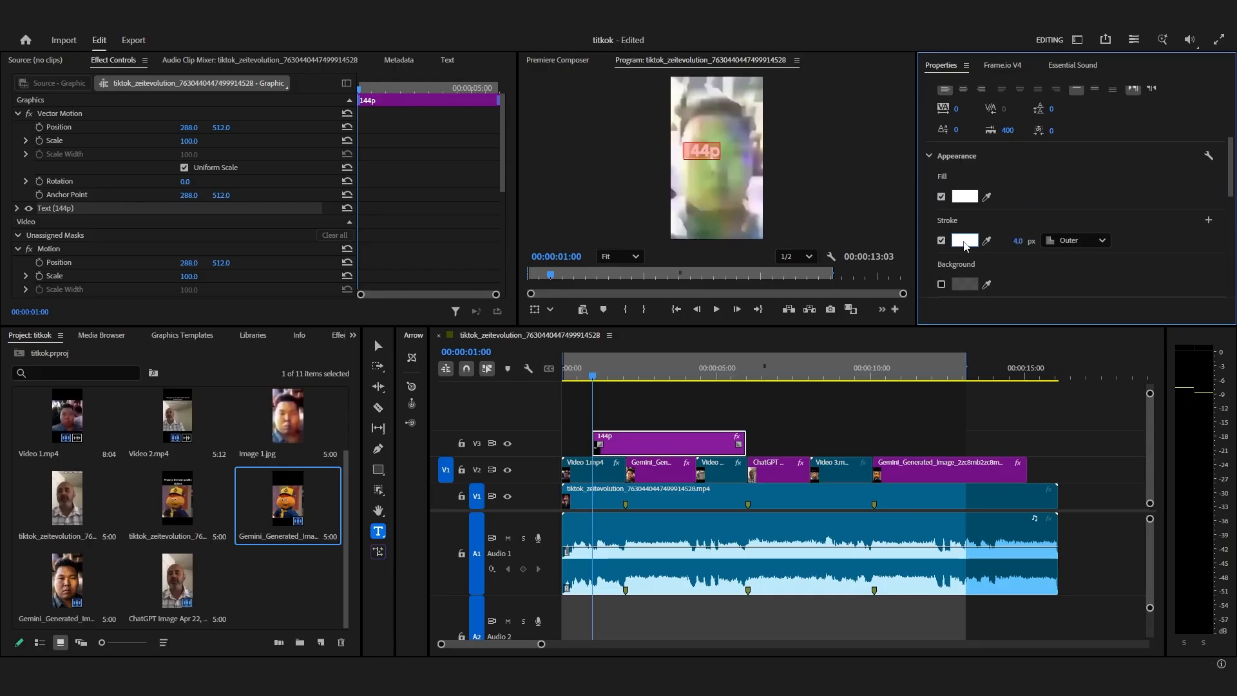
click(965, 246)
drag(583, 290, 714, 413)
click(708, 445)
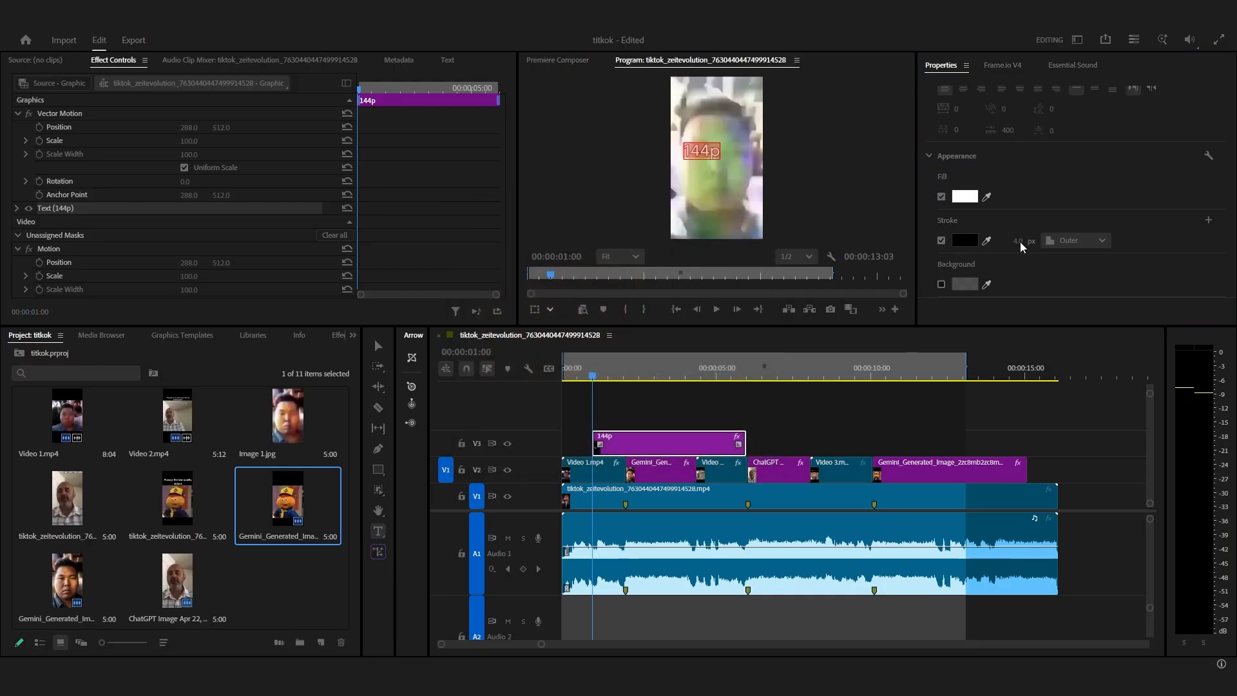
click(1019, 242)
text(15)
Move the 144p text into the lower-right part of the video frame.
click(379, 346)
click(769, 140)
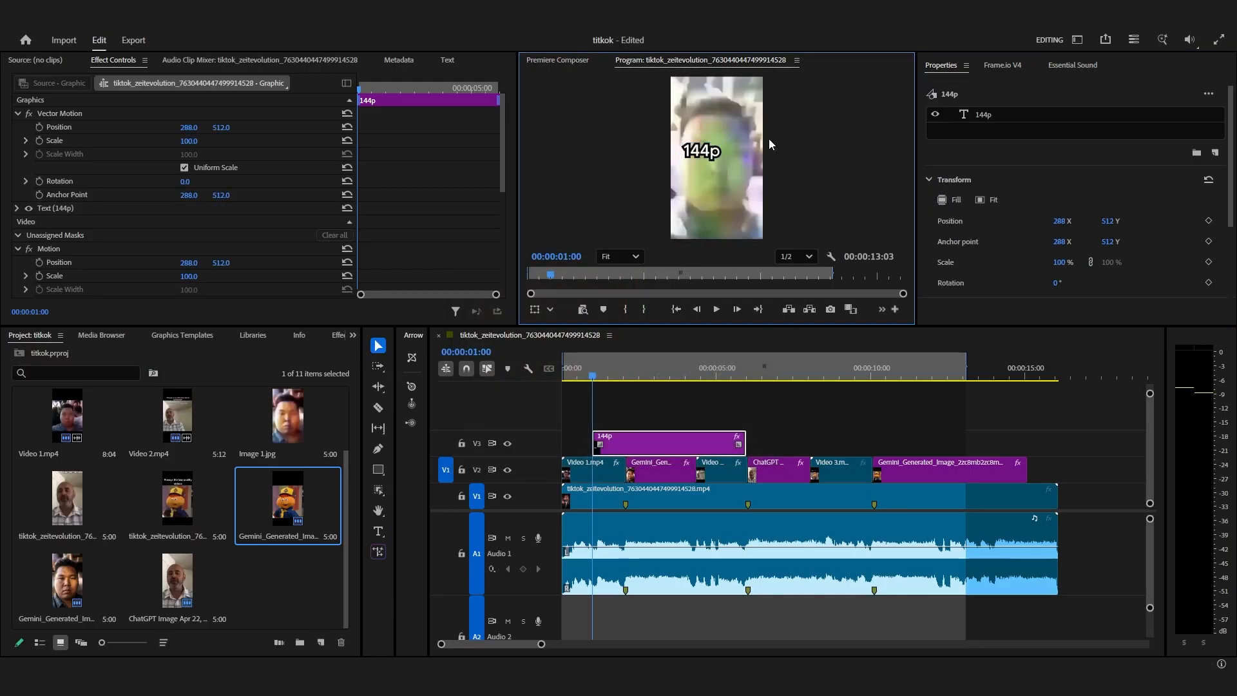
scroll(768, 138, up, 4)
click(666, 176)
drag(664, 163, 743, 164)
scroll(743, 165, down, 4)
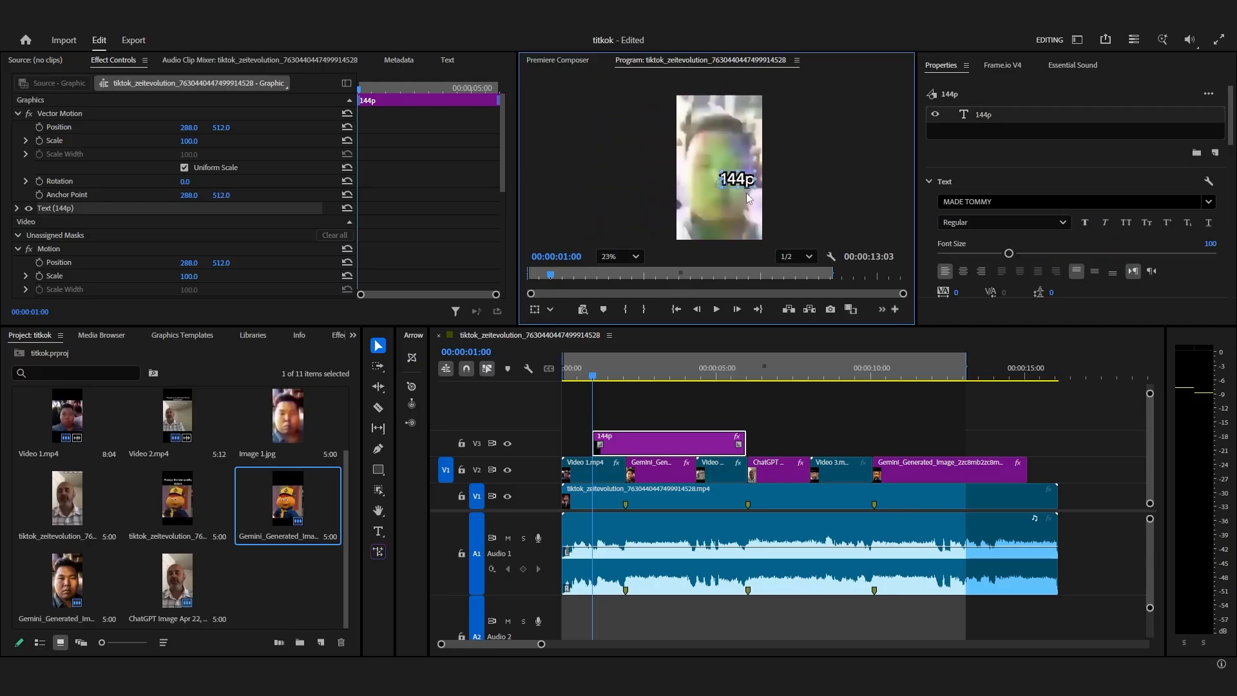
scroll(754, 209, up, 3)
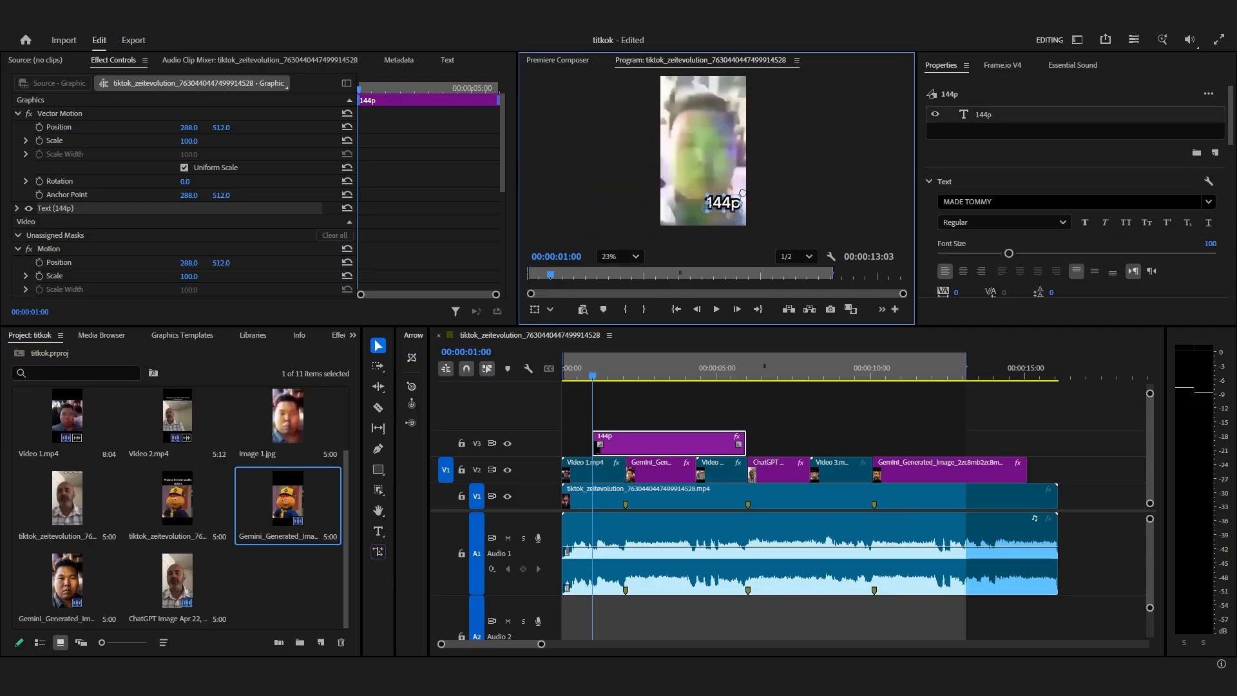
drag(738, 211, 738, 189)
Move the 144p label on V3 to the sequence start and trim it to the end of the first video clip.
drag(657, 442, 620, 440)
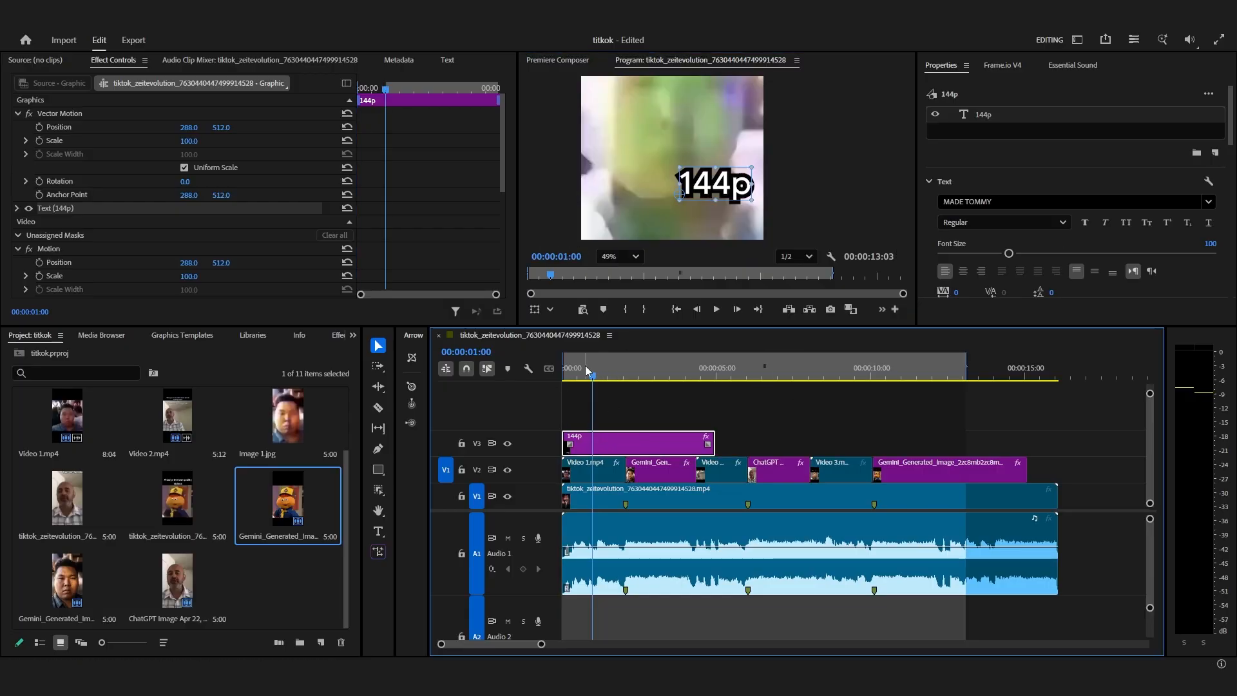
mouse_move(618, 377)
mouse_down()
mouse_move(636, 376)
mouse_move(620, 377)
mouse_up()
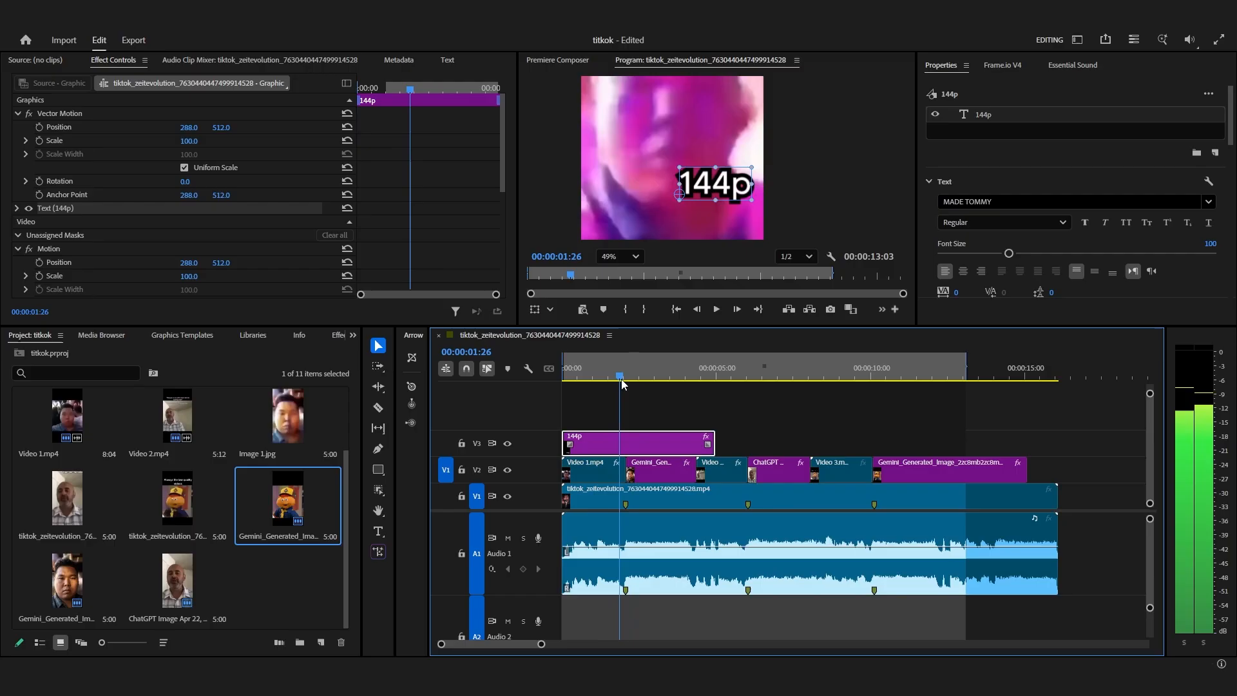
drag(714, 442, 636, 441)
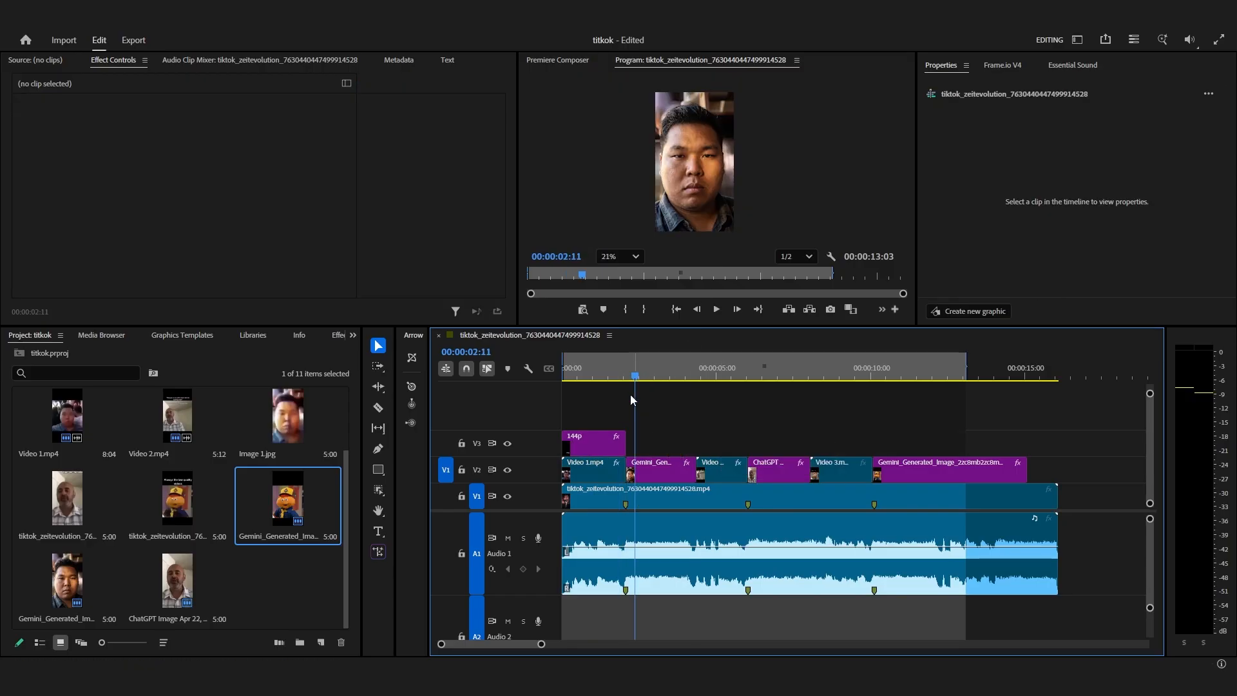
Paste a copy of the 144p label above the first upscaled Gemini image and change its text to "4k".
click(616, 442)
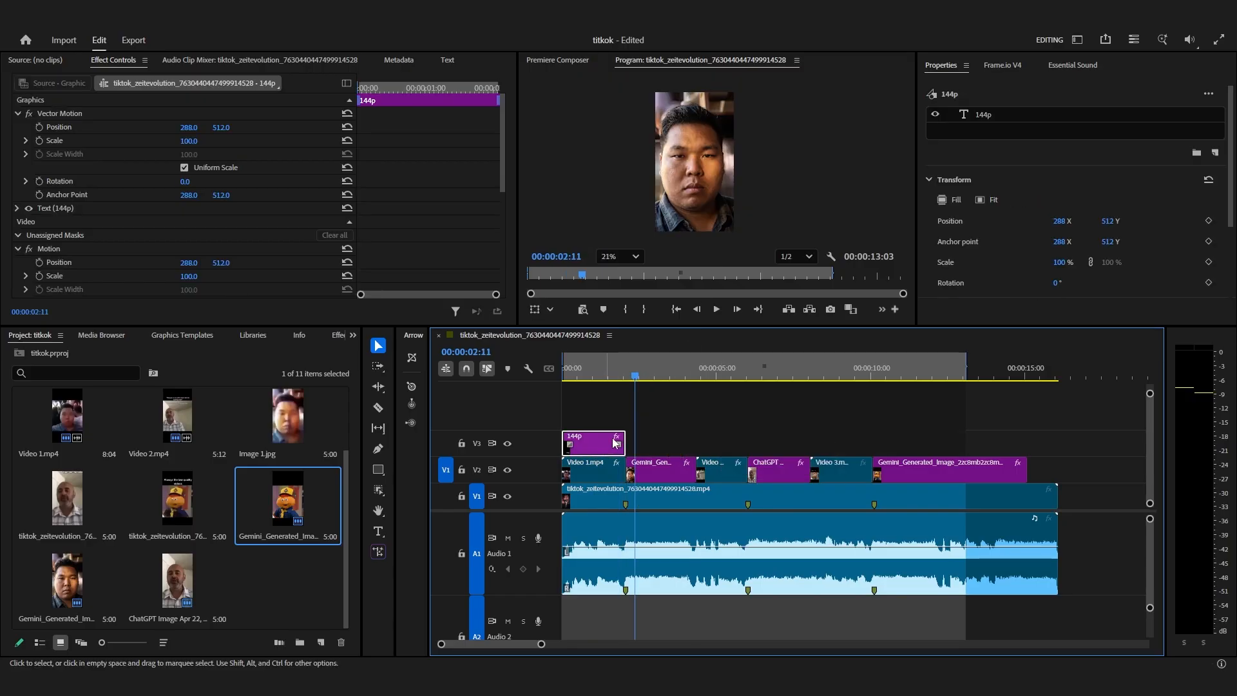
drag(635, 377, 628, 376)
key(ctrl+v)
click(651, 370)
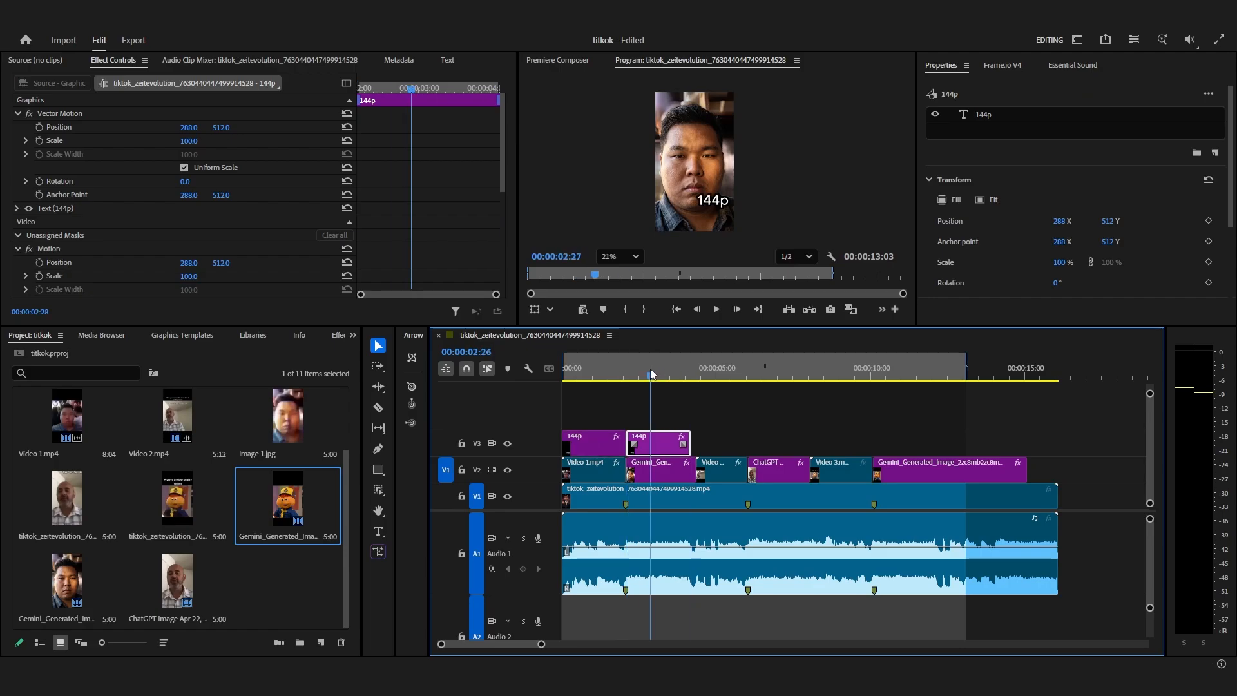
double_click(718, 205)
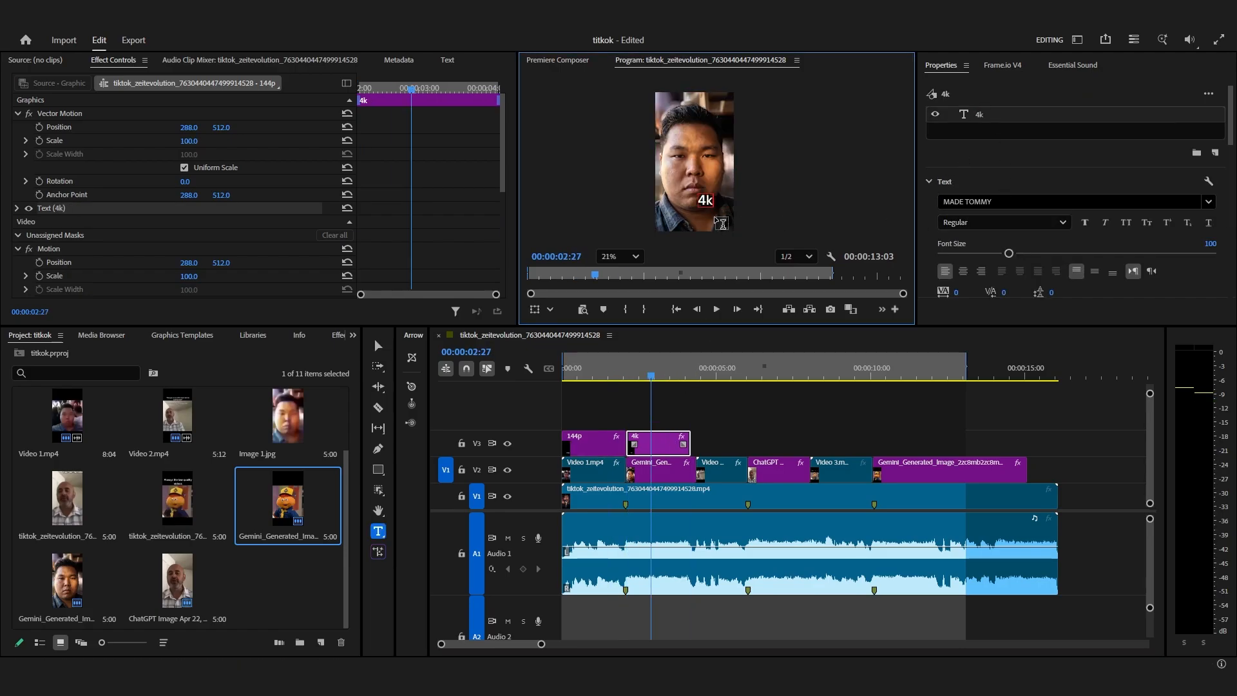
Try to recolour the fill of the 4k text.
scroll(1096, 171, down, 5)
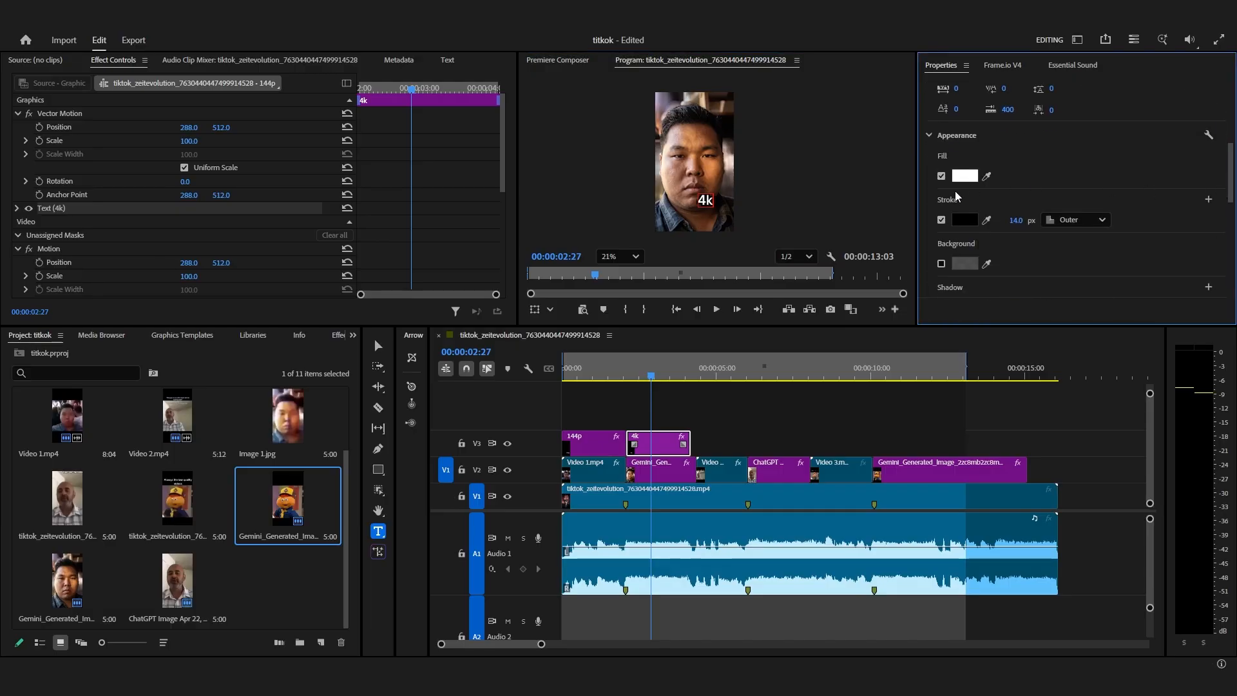
click(968, 180)
click(641, 276)
click(628, 250)
click(709, 445)
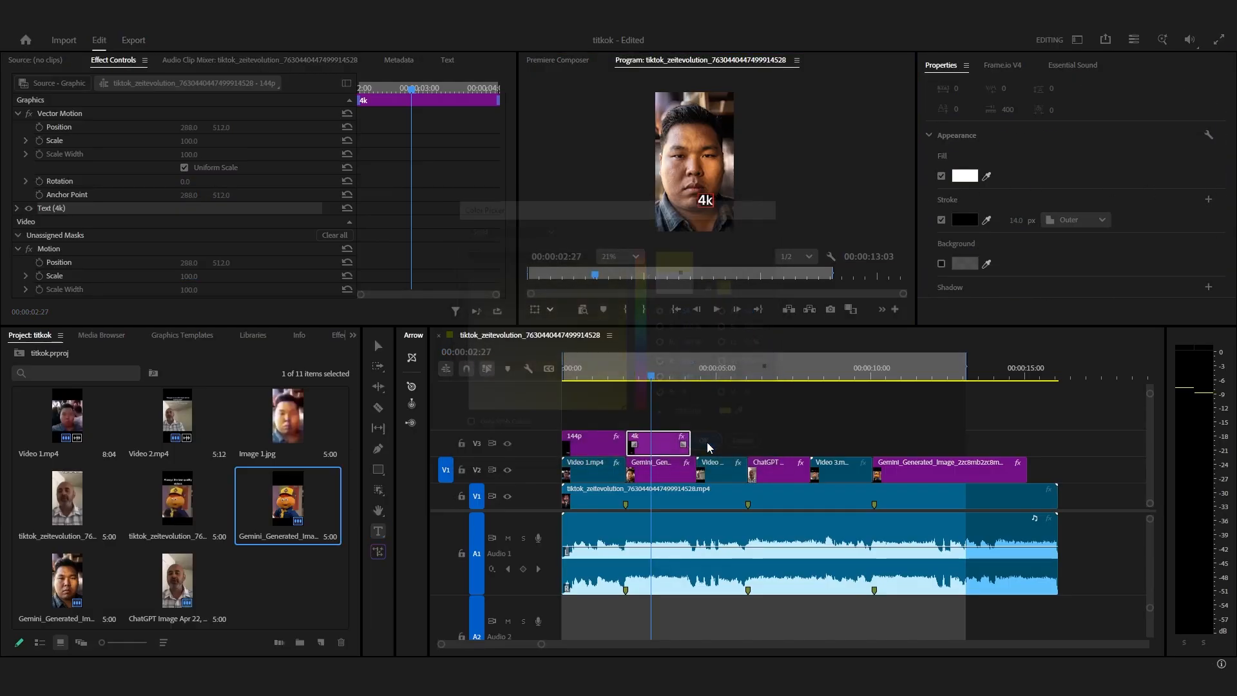
Set the 4k text's fill colour to yellow, FADA00.
click(657, 443)
click(964, 141)
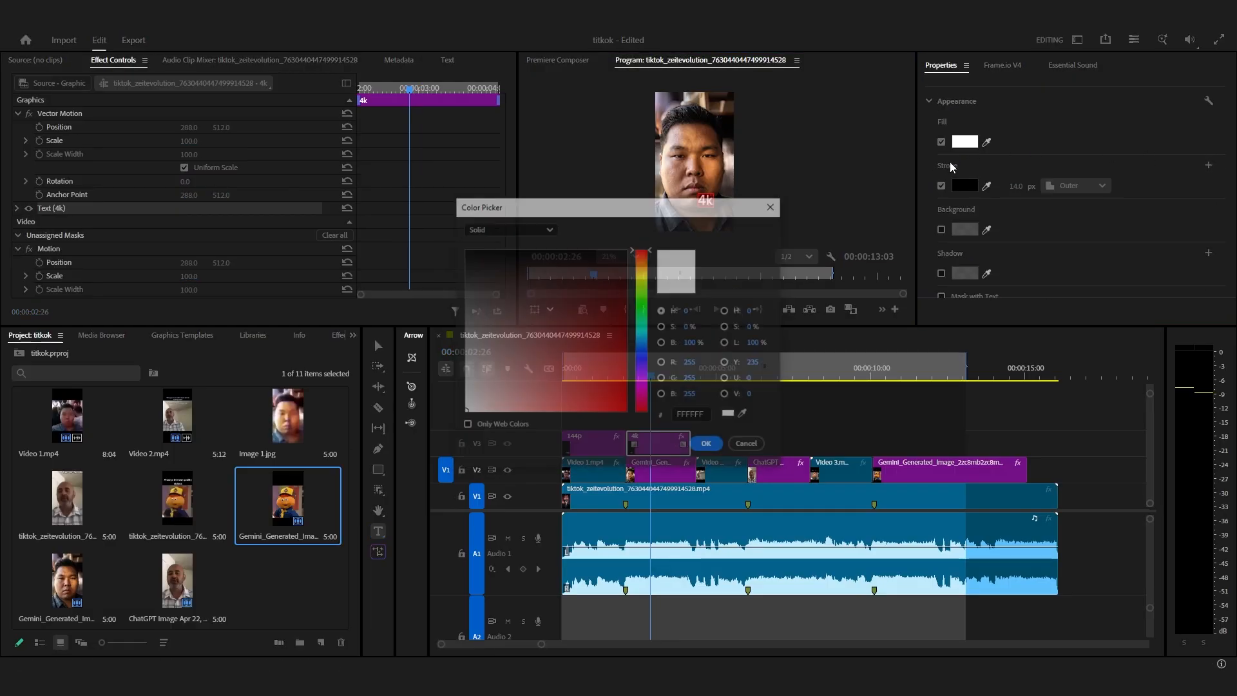
click(642, 272)
click(626, 410)
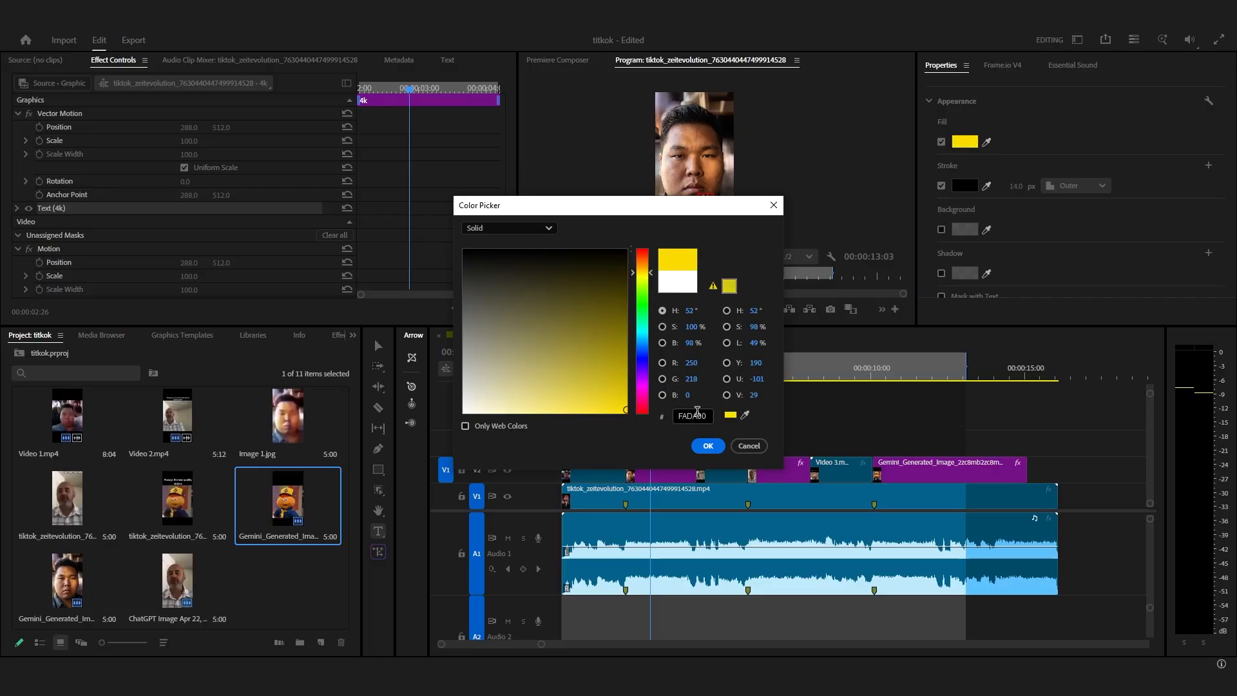
click(709, 445)
Extend the 4k label to the end of the first upscaled image and fit a copy of the 144p label over the second video clip.
drag(610, 376, 719, 381)
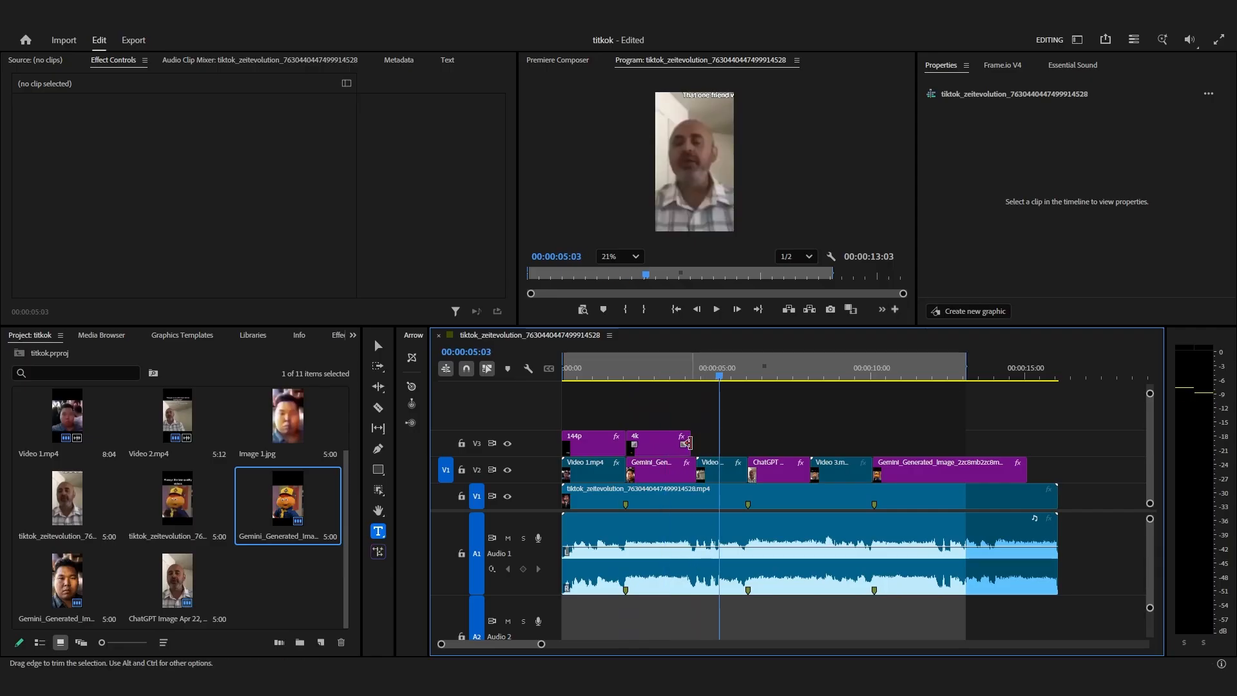
drag(690, 440, 695, 441)
click(601, 437)
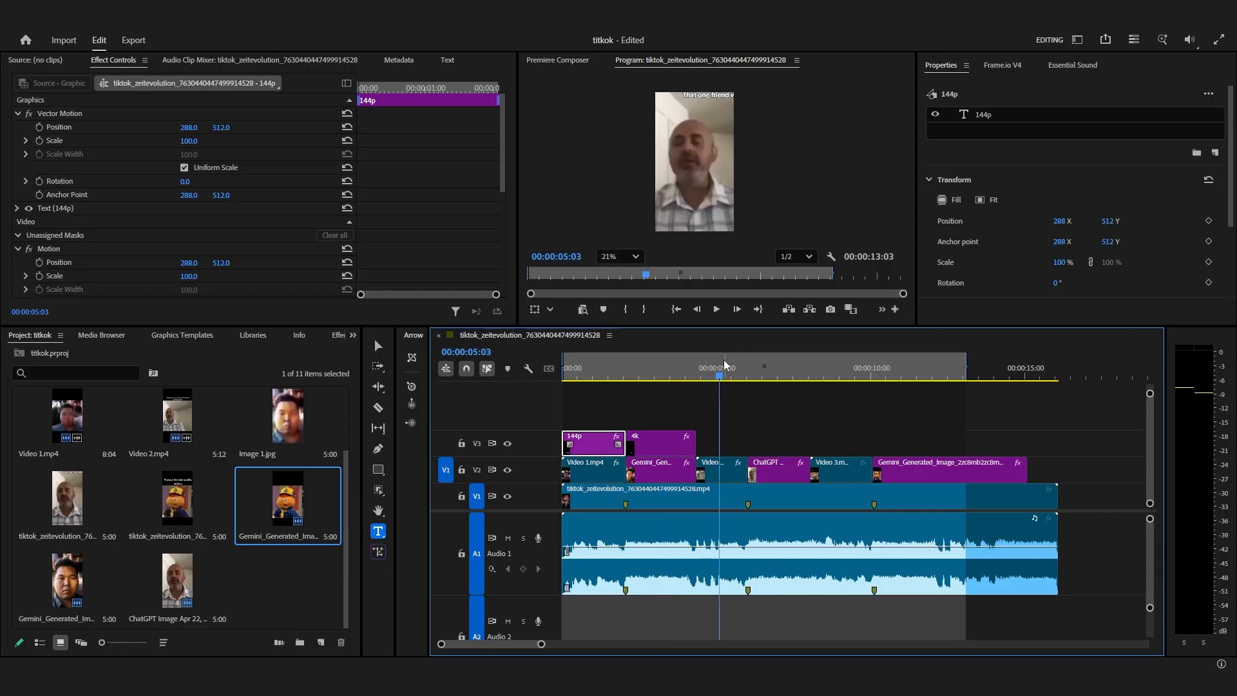
key(ctrl+v)
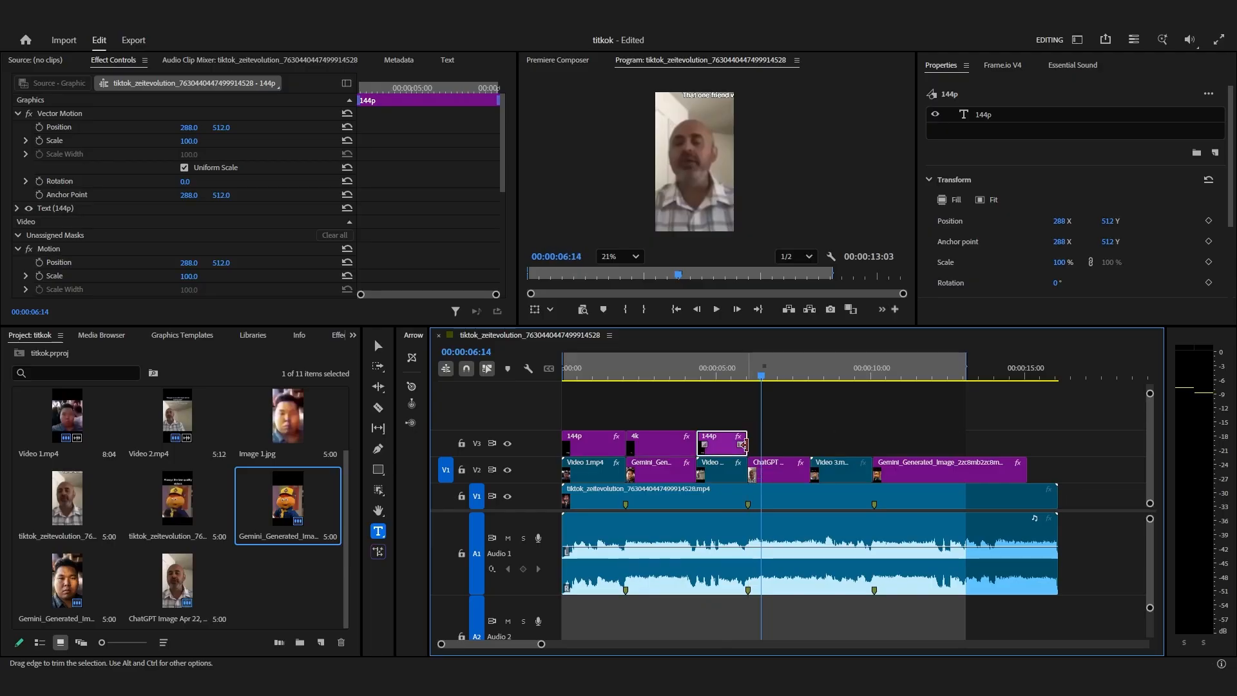
Paste a copy of the 4k label above the upscaled ChatGPT image and trim it to that image's end.
drag(761, 370, 766, 373)
click(680, 435)
key(ctrl+c)
click(751, 375)
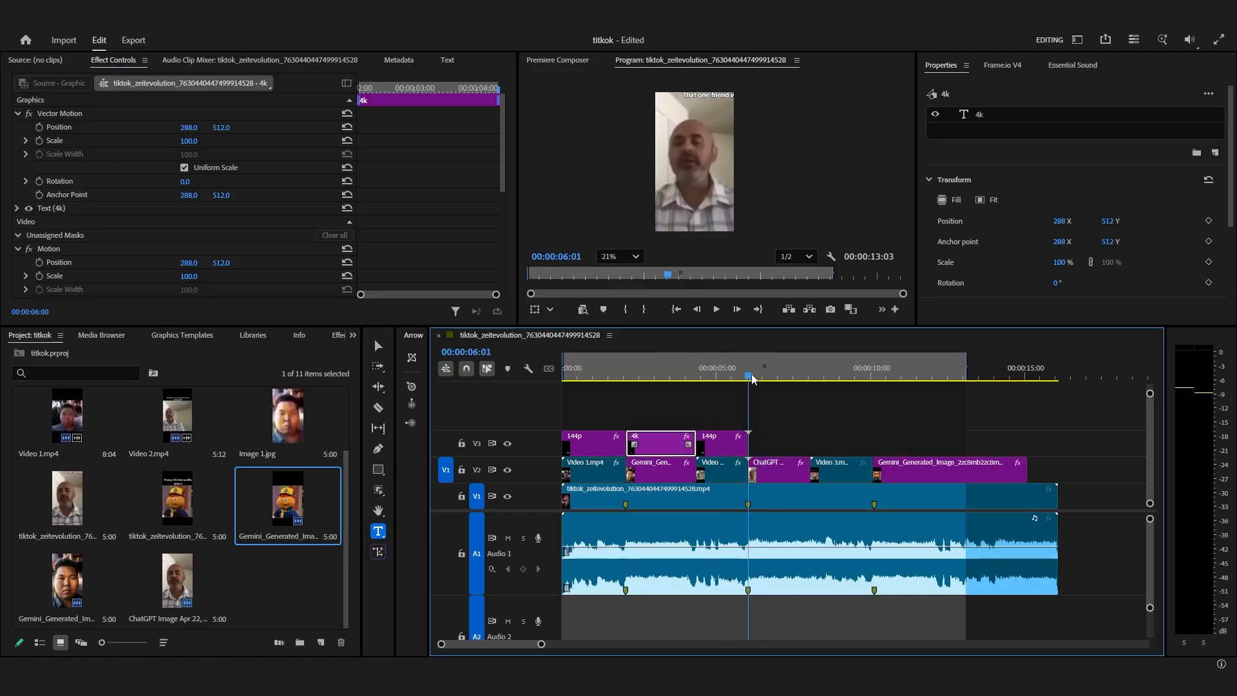
key(ctrl+v)
click(769, 373)
drag(817, 442, 809, 443)
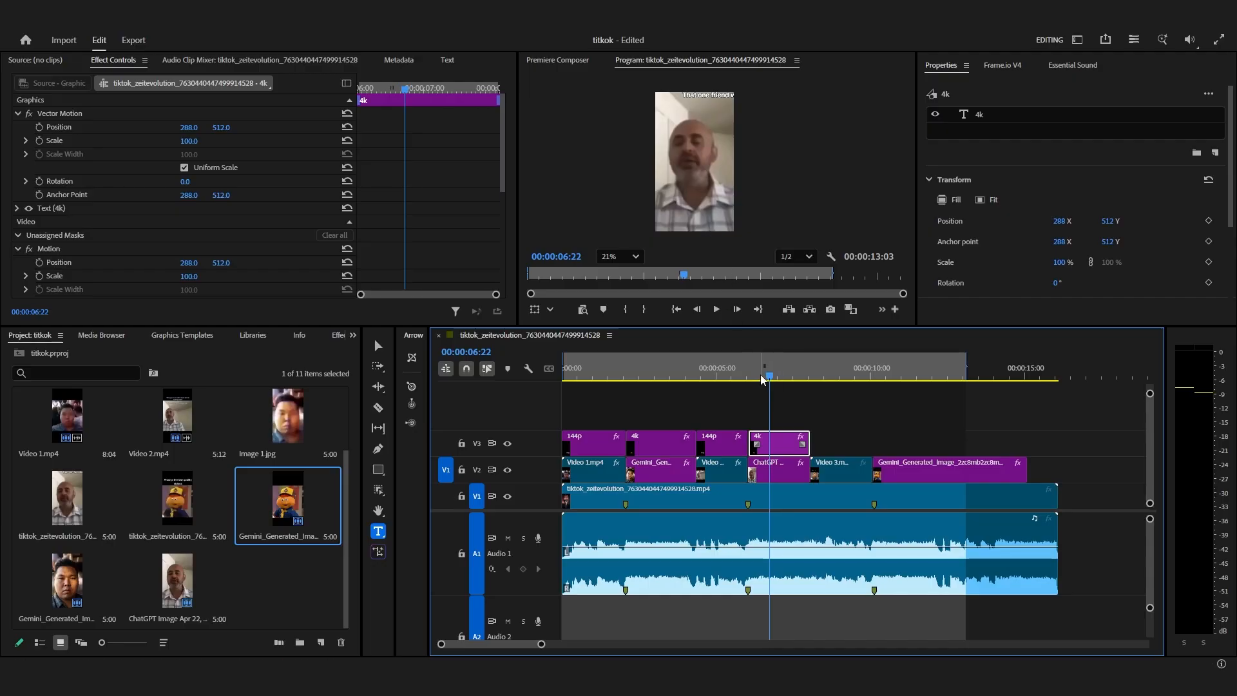
Paste a copy of the 144p label above the puppet's video clip and trim it to the clip's end.
drag(768, 378, 811, 377)
click(597, 445)
key(ctrl+v)
click(856, 375)
drag(875, 448, 870, 449)
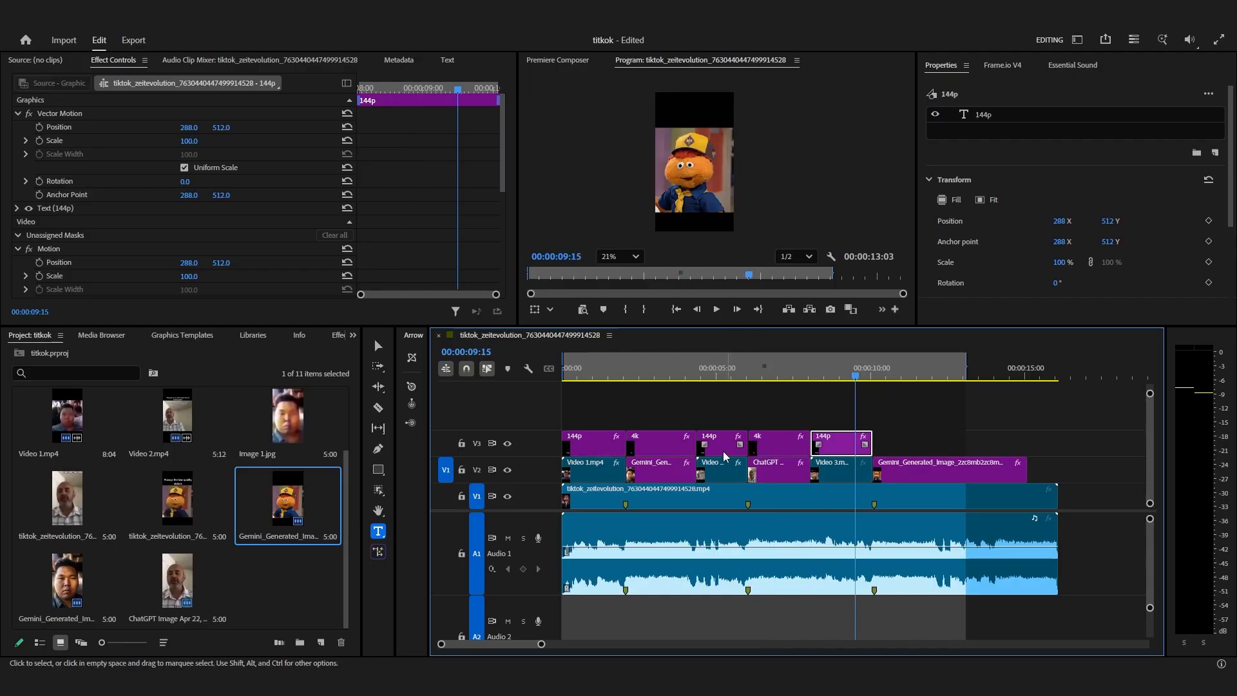
Paste a copy of the 4k label above the upscaled puppet image and fit it to the sequence's out point.
click(660, 443)
click(883, 376)
drag(887, 377, 965, 444)
key(ctrl+v)
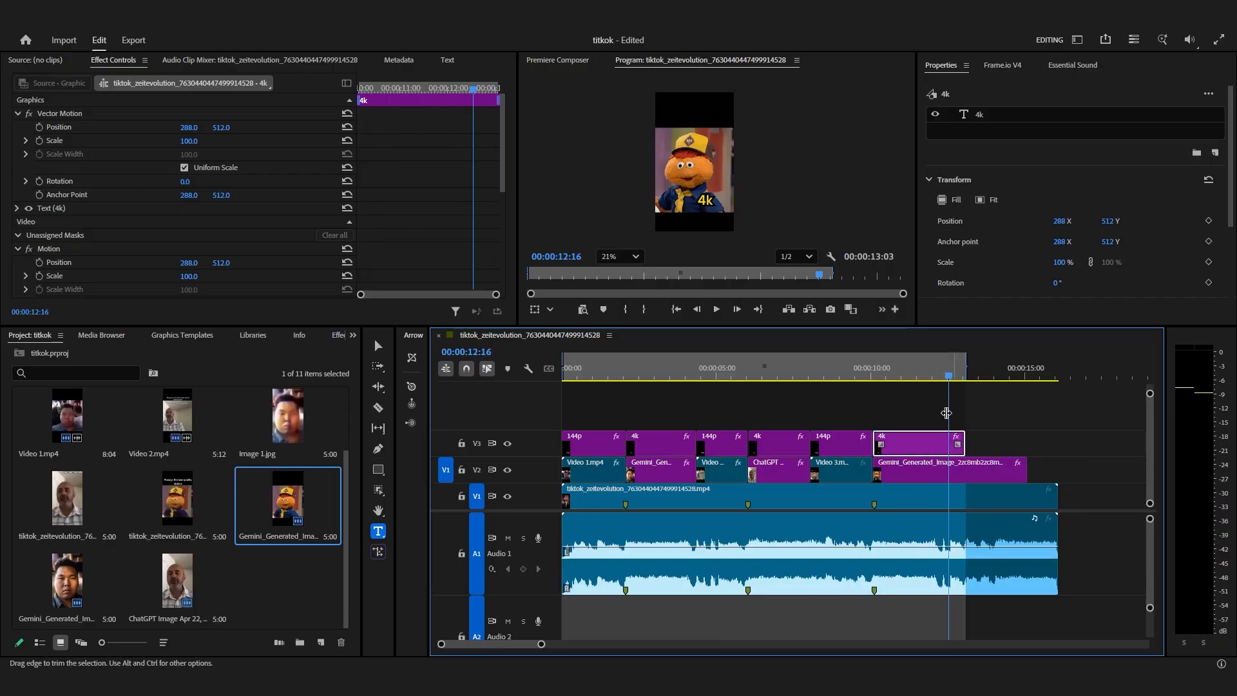
Open the H.264 export settings for the labelled sequence, check the preview and enter a new output file name.
click(840, 378)
click(759, 371)
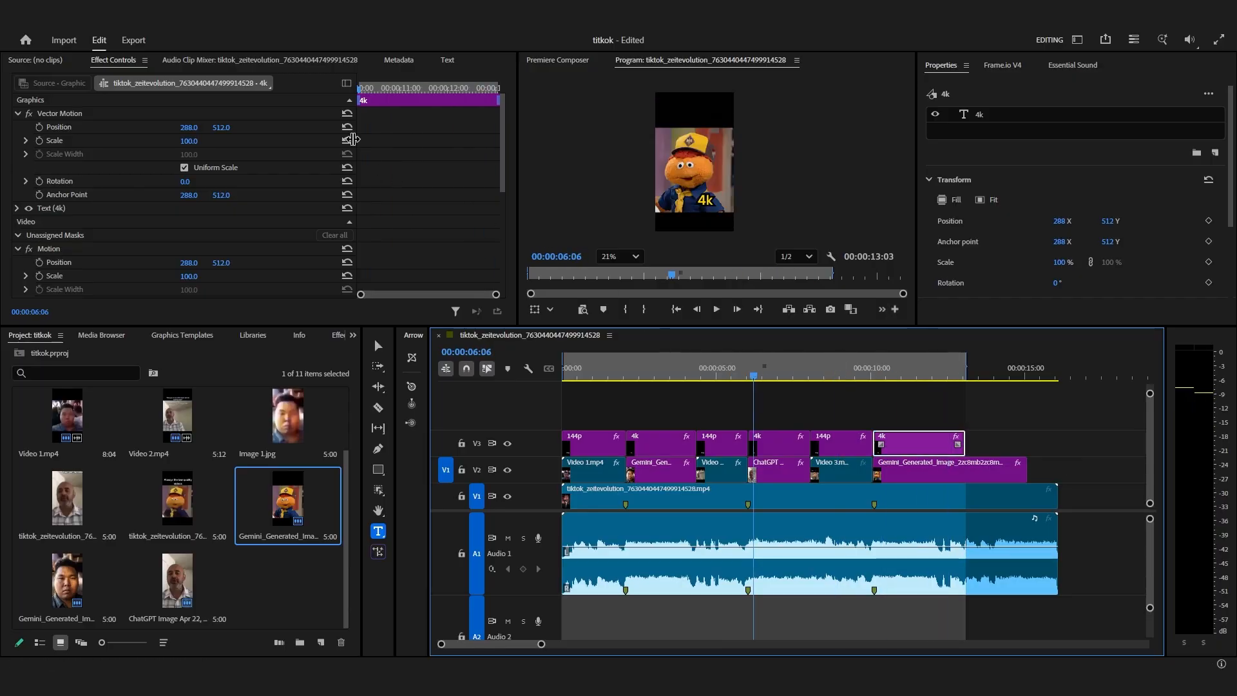
click(134, 41)
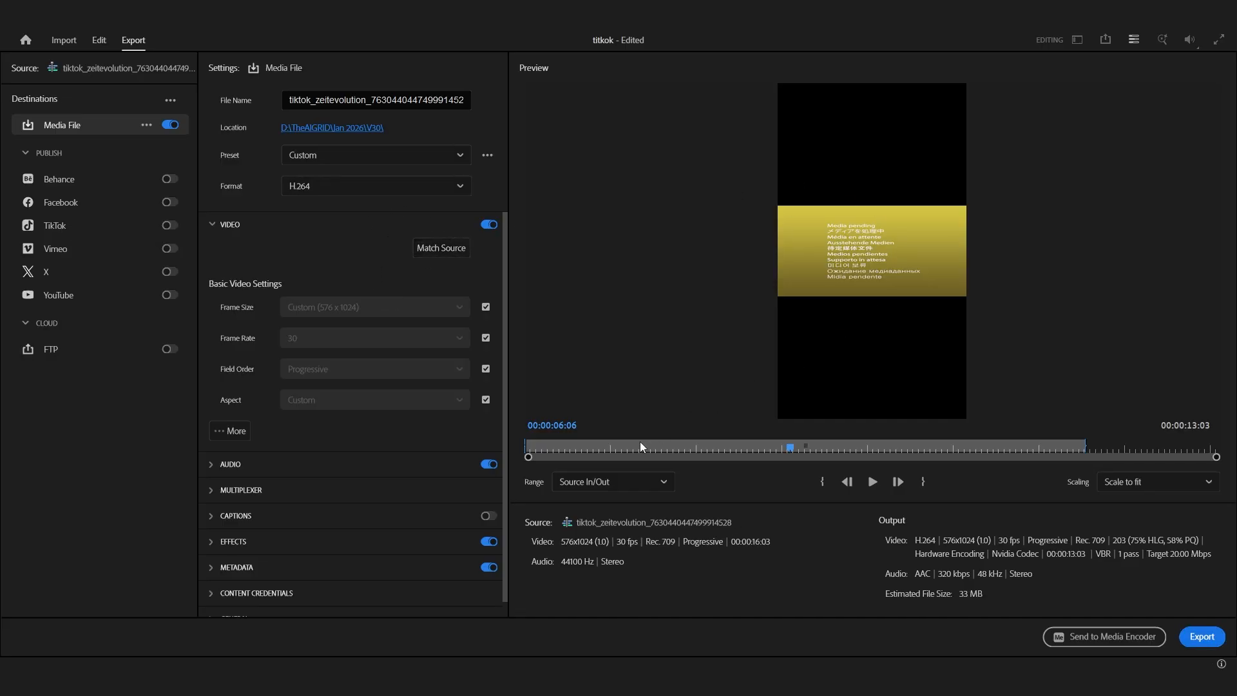
click(750, 447)
click(377, 100)
text(fi)
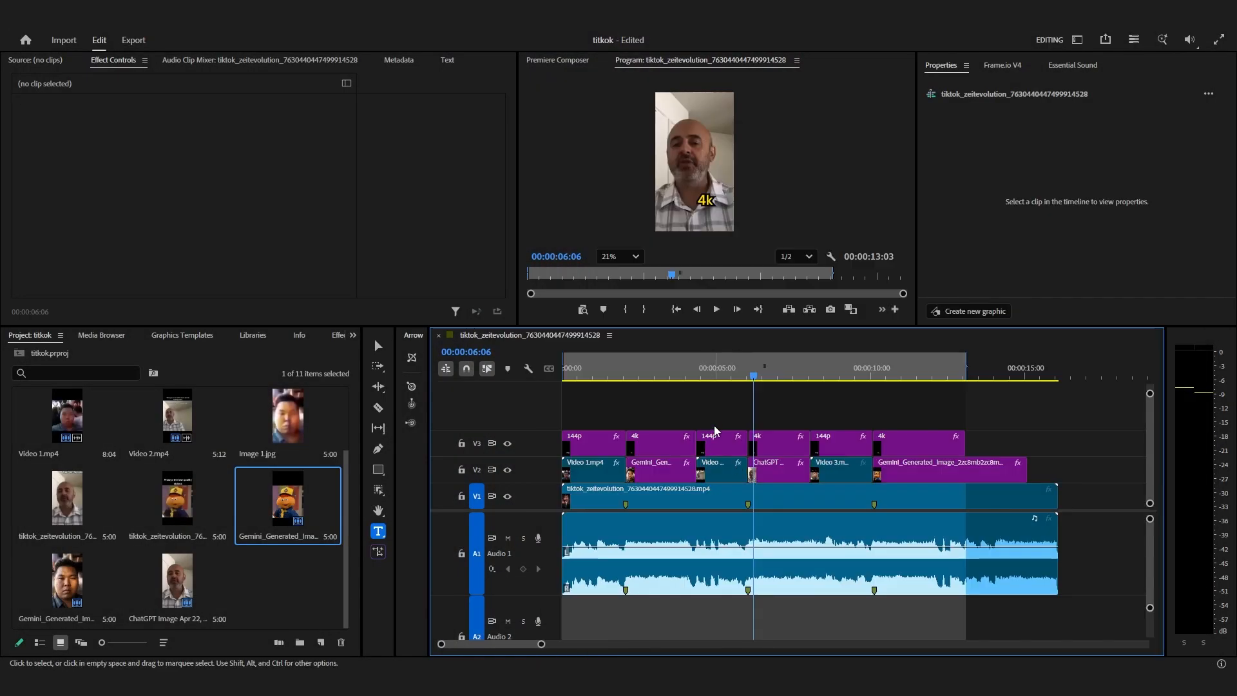
Scrub through the sequence to review the 144p and 4k labels over the clips and upscaled images.
drag(726, 376, 780, 377)
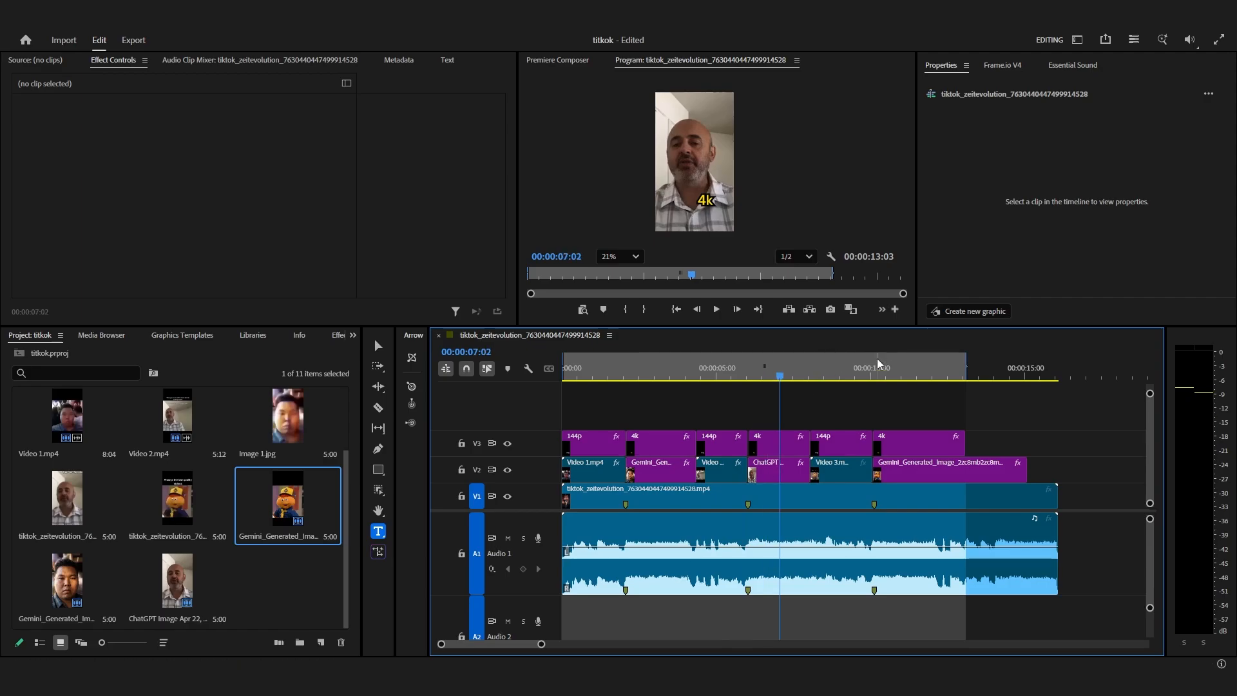
click(875, 375)
mouse_move(918, 379)
mouse_down()
mouse_move(617, 383)
mouse_move(942, 377)
mouse_up()
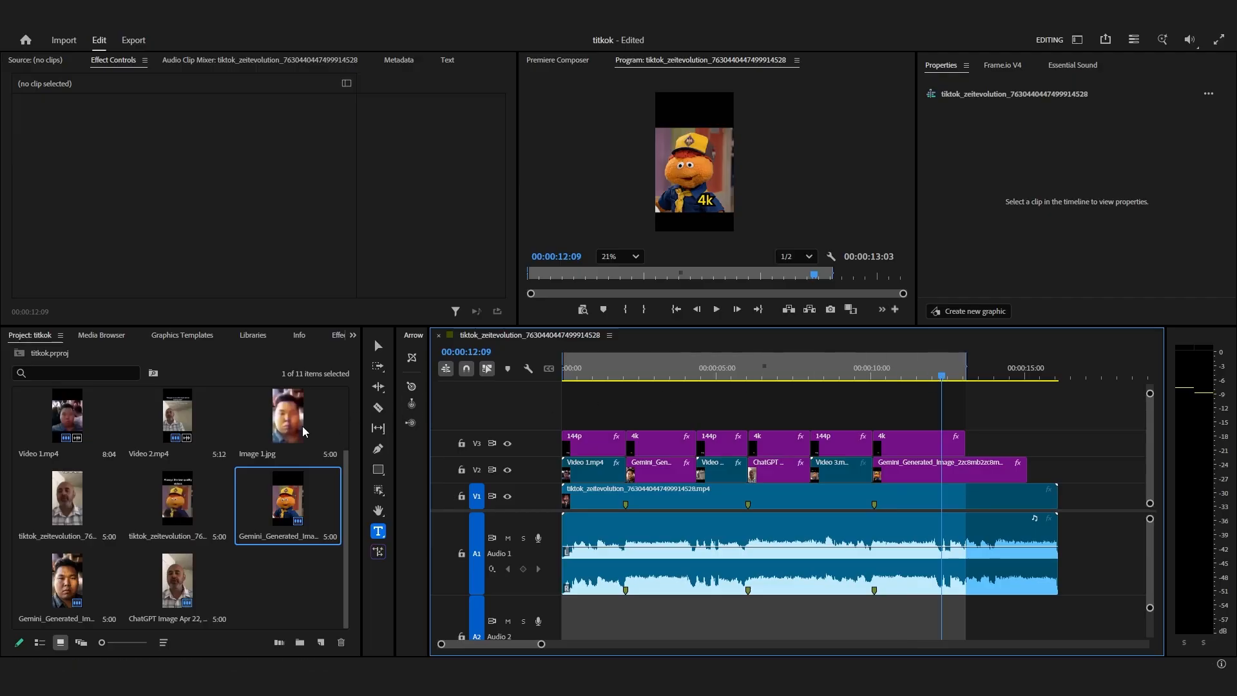
Look over the videos, stills and upscaled images in the project bin and in the Copied_titkok folder in File Explorer.
click(185, 428)
scroll(185, 428, up, 3)
click(282, 426)
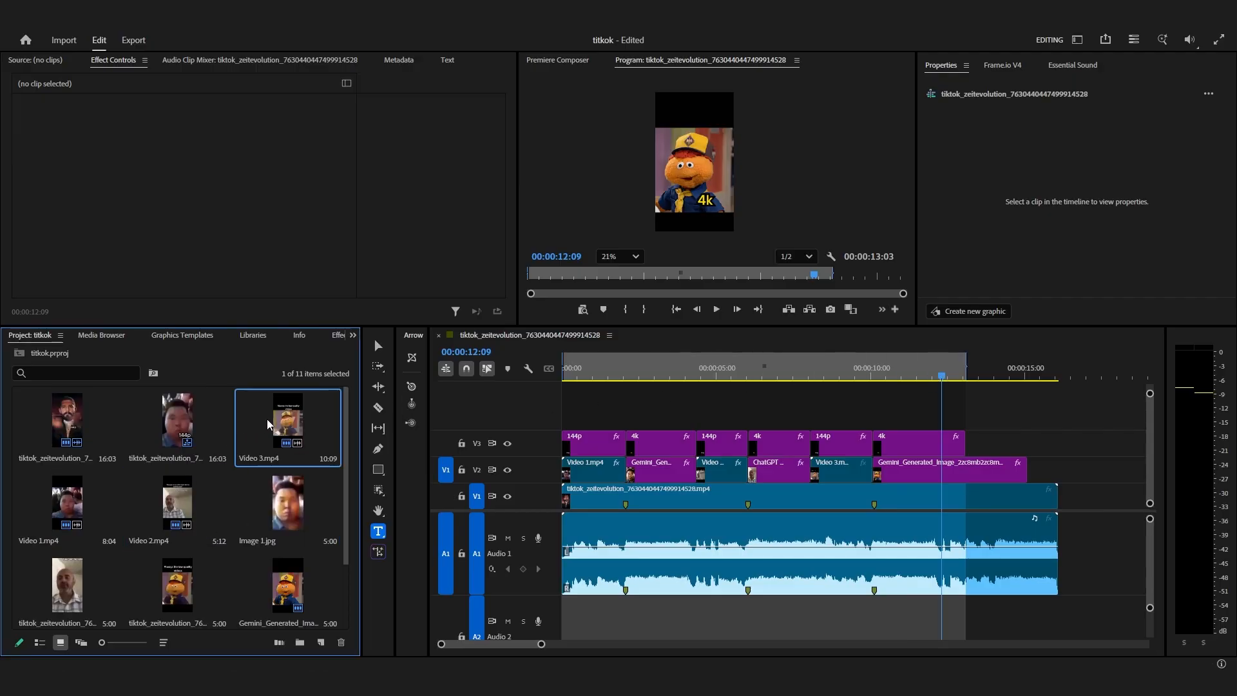
click(283, 499)
click(206, 455)
scroll(203, 474, down, 3)
click(204, 531)
click(183, 574)
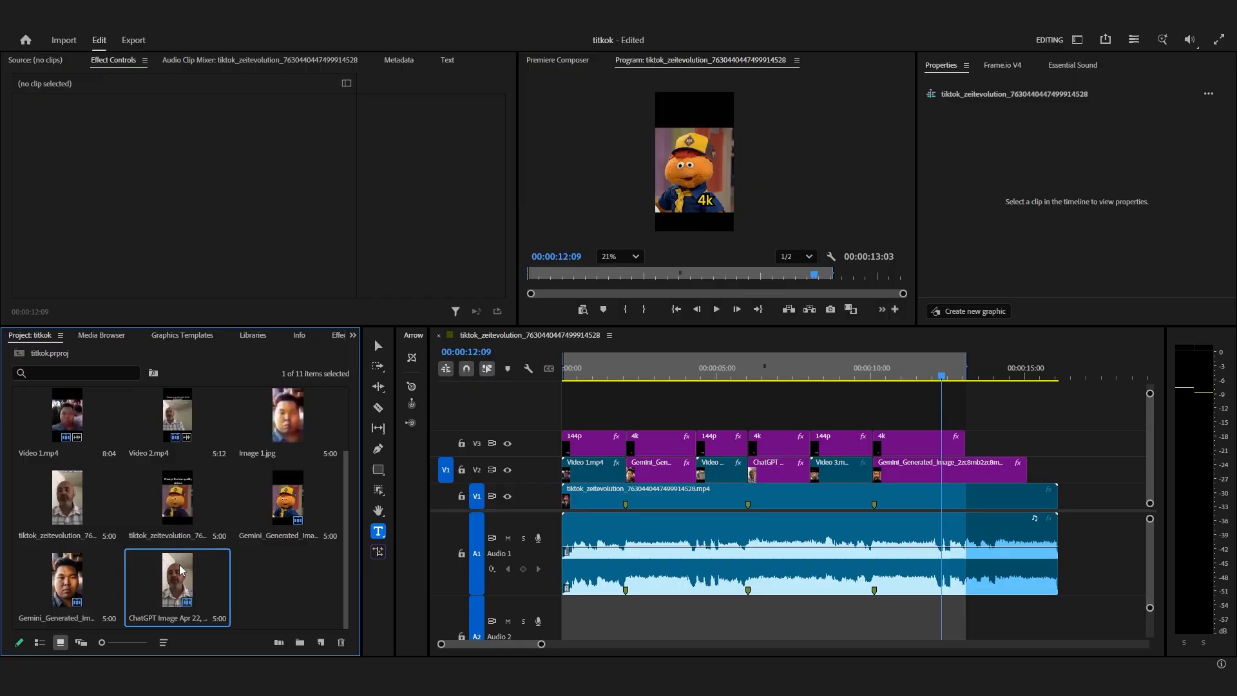
scroll(188, 505, up, 3)
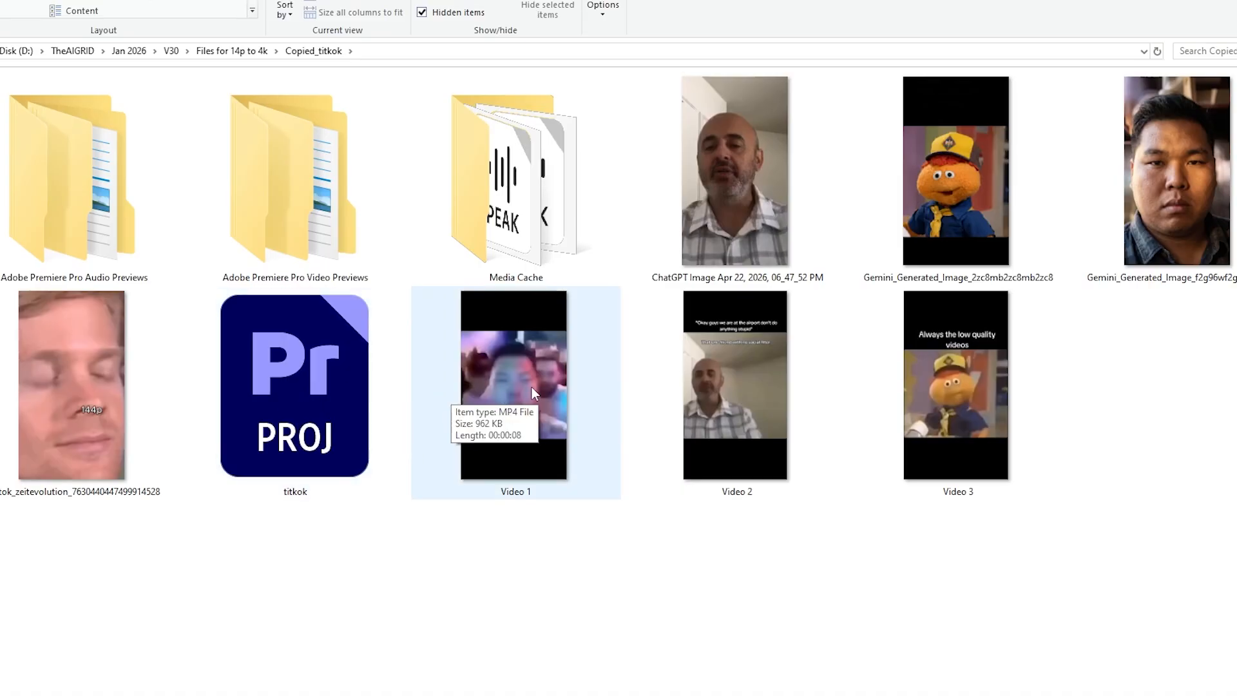
click(772, 361)
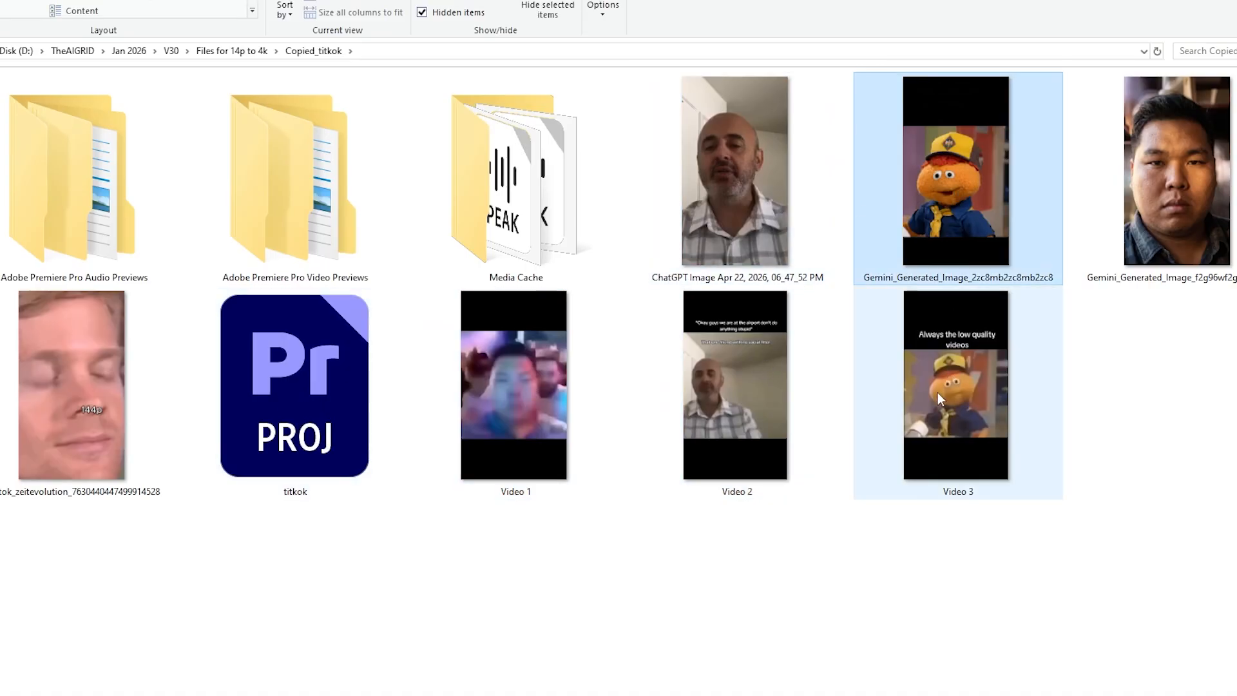